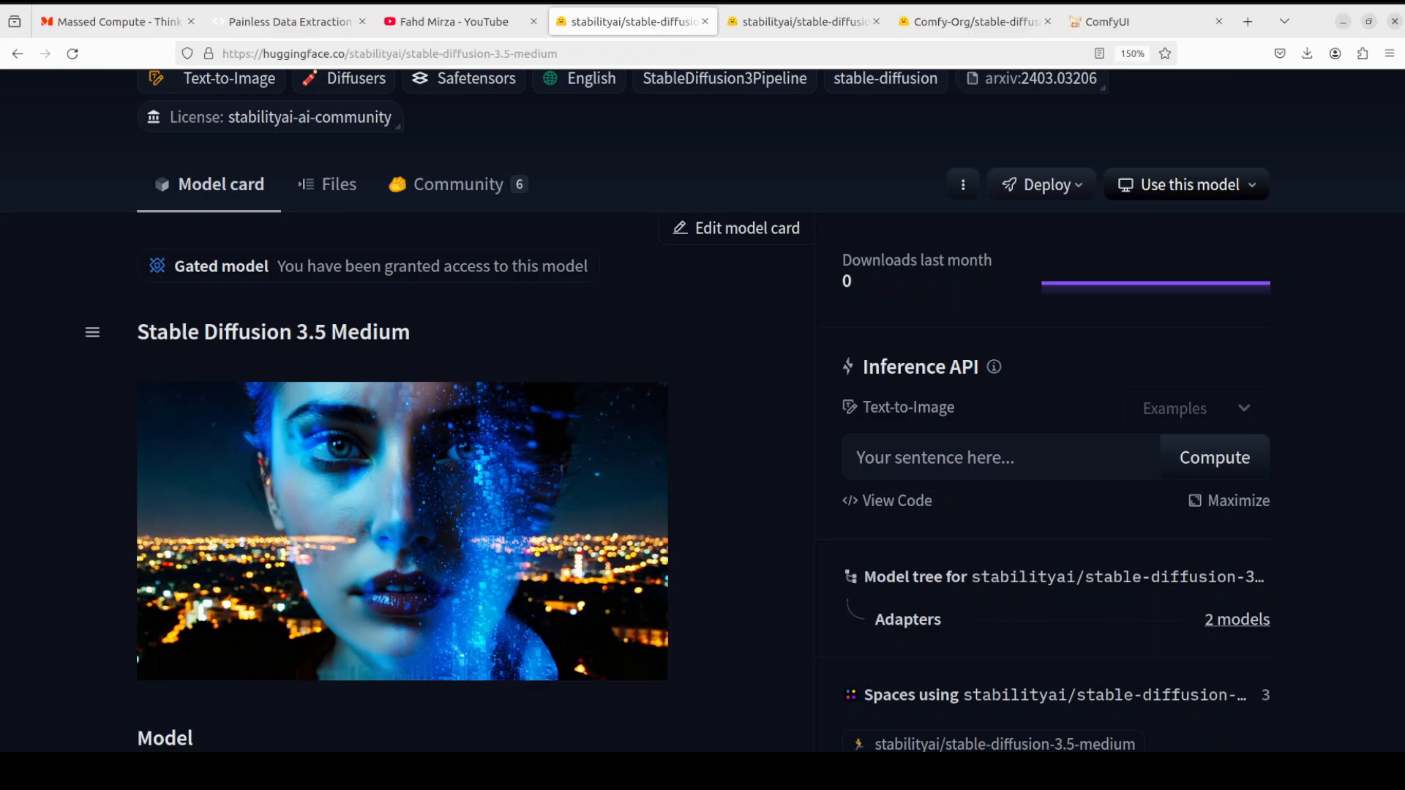
- Browse between the YouTube, AgentQL, ComfyUI and Stable Diffusion 3.5 Medium tabs, ending on the model page
{"action": "left_click", "coordinate": [467, 22]}
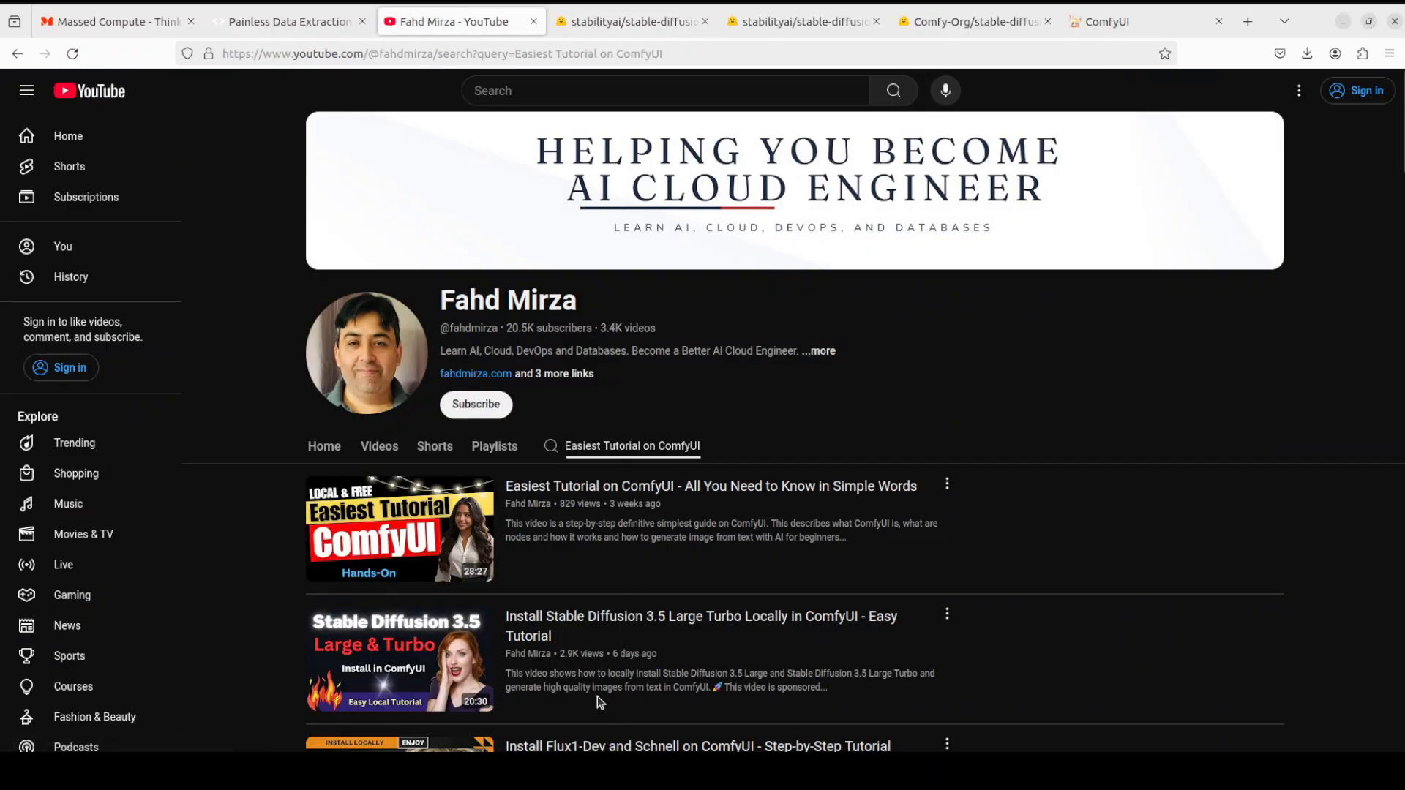
{"action": "left_click", "coordinate": [641, 20]}
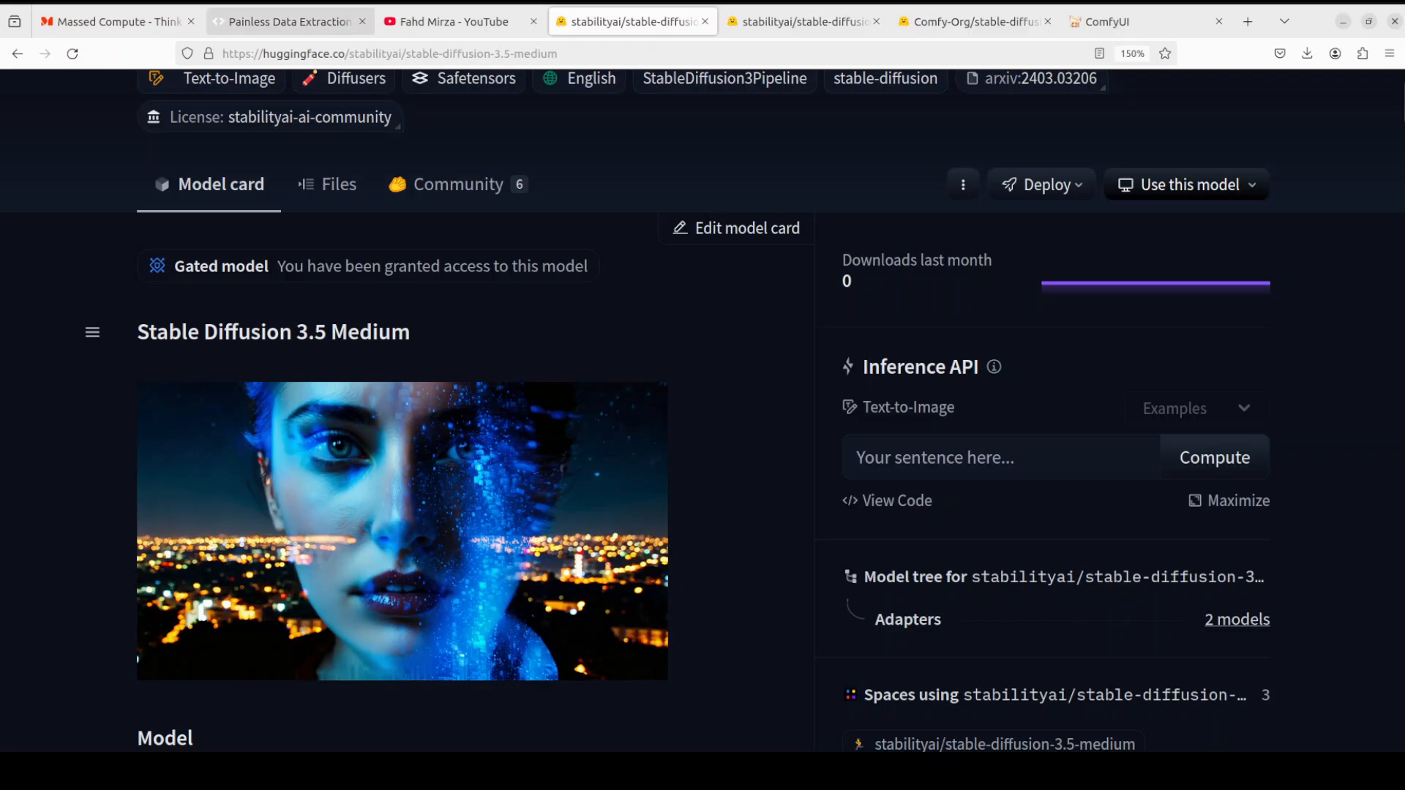
{"action": "left_click", "coordinate": [290, 21]}
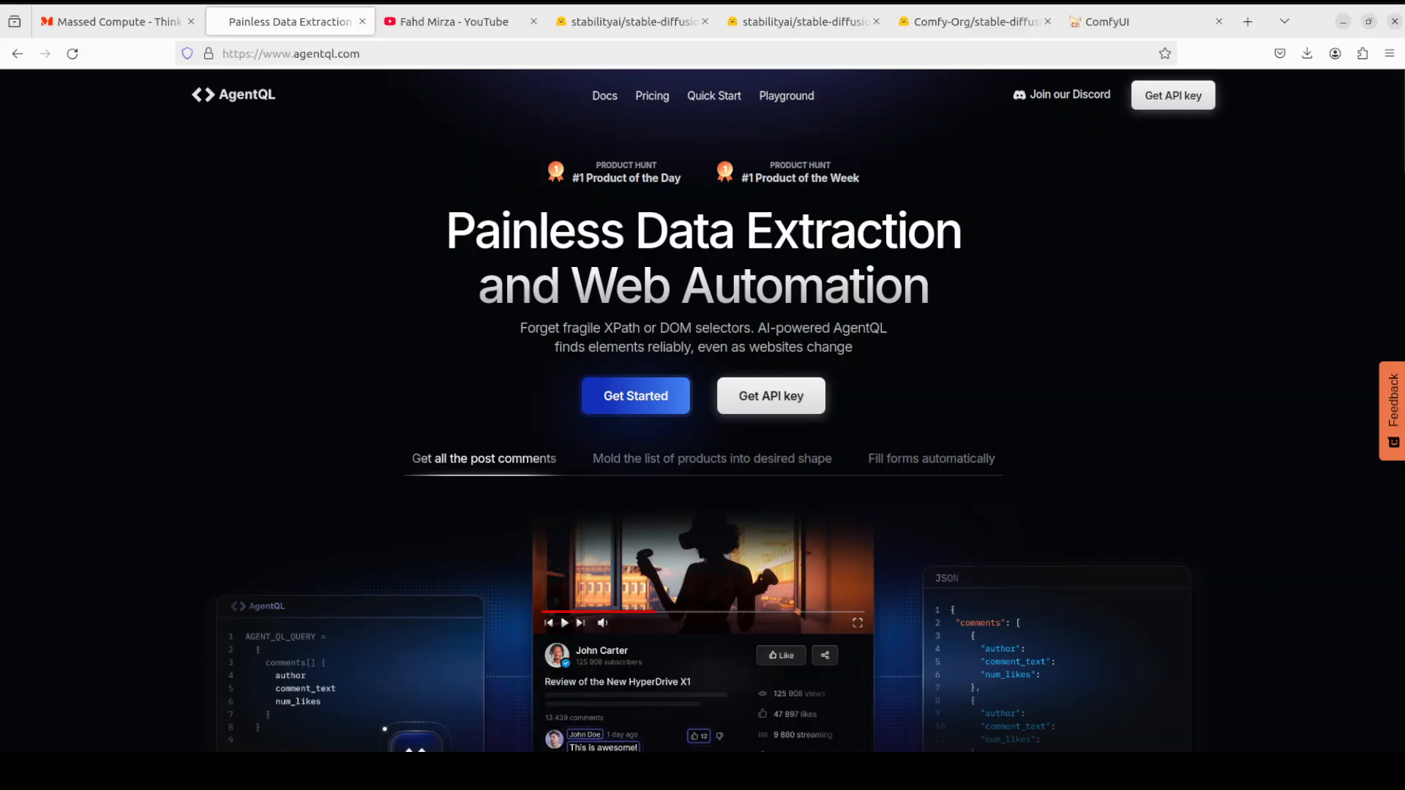
{"action": "left_click", "coordinate": [631, 21]}
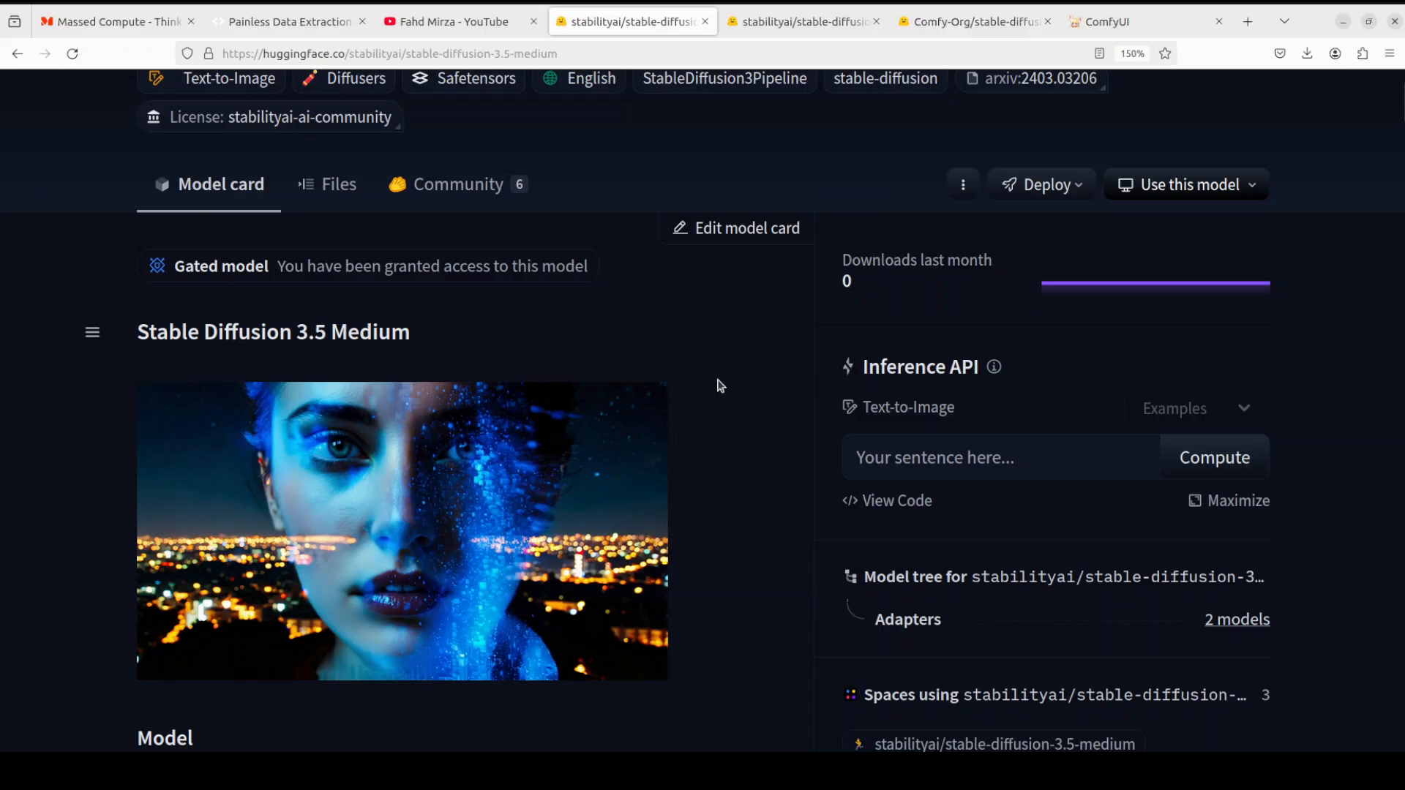
{"action": "left_click", "coordinate": [453, 21]}
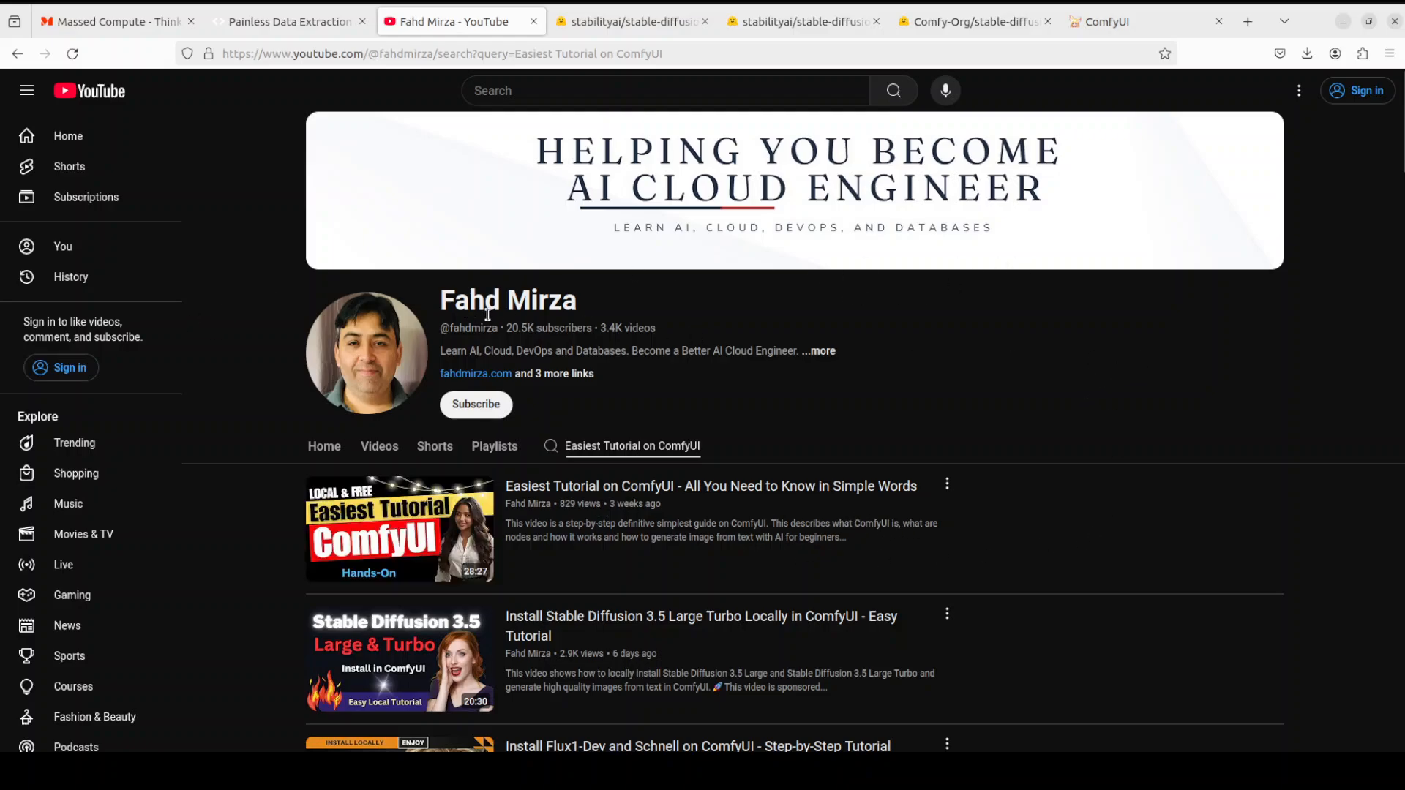
{"action": "left_click", "coordinate": [1131, 29]}
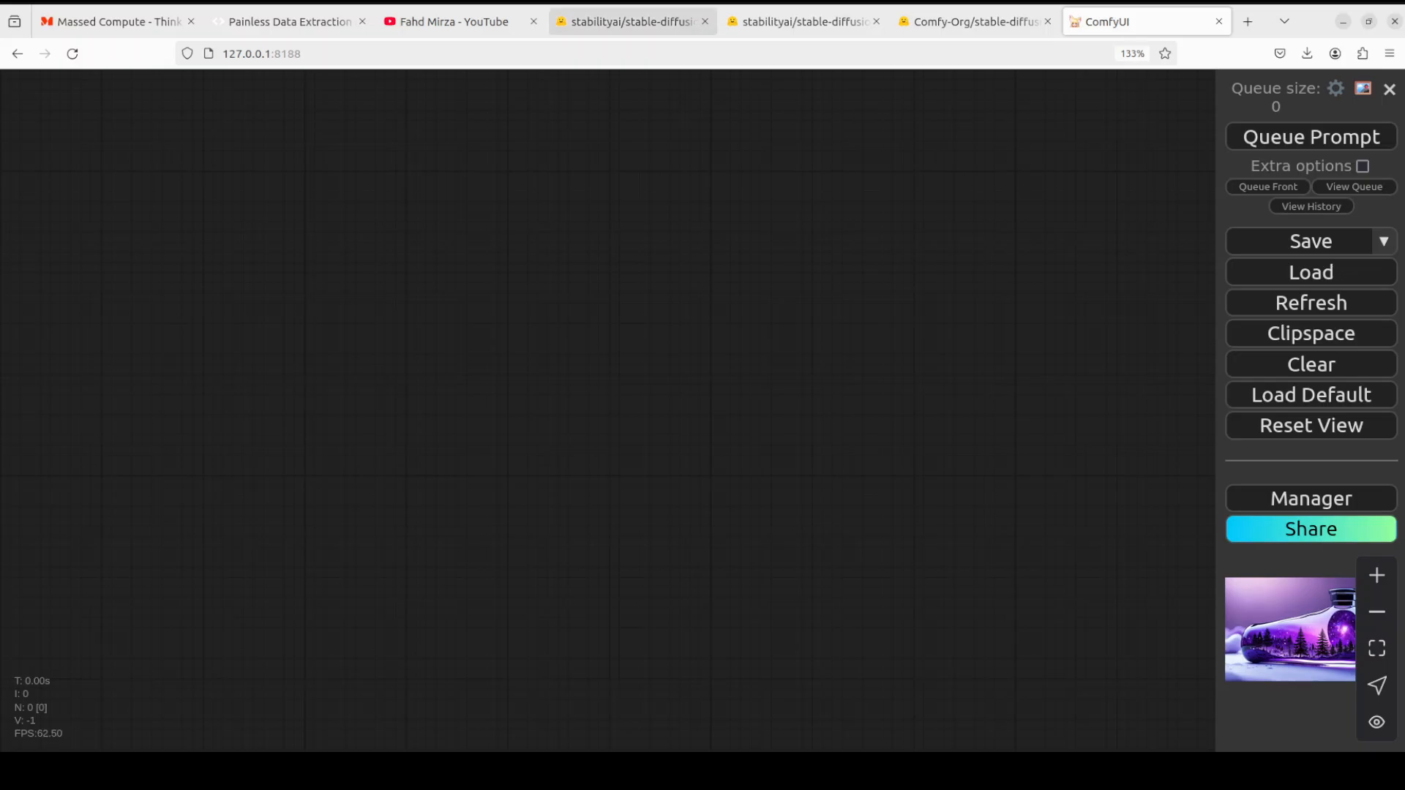
{"action": "left_click", "coordinate": [629, 23]}
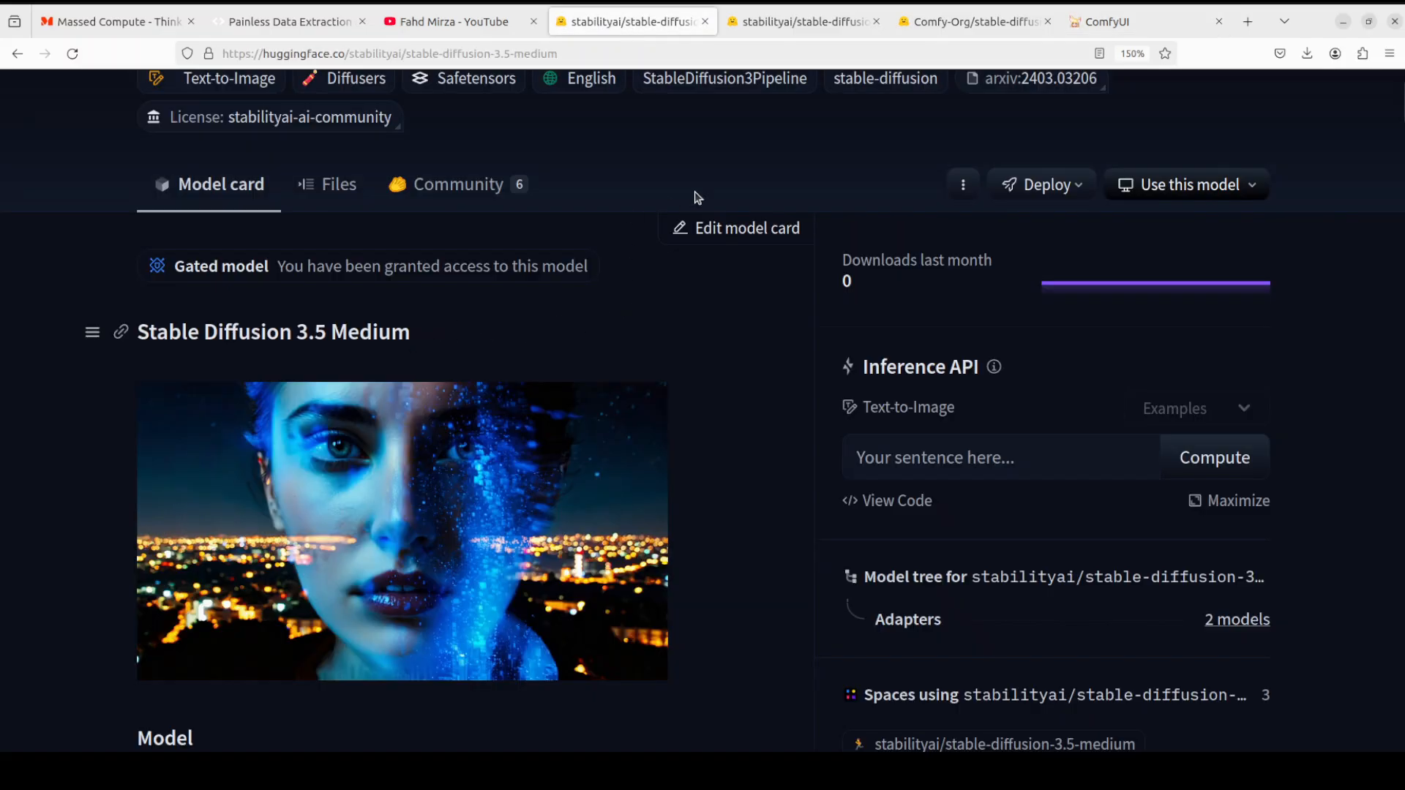
- View sd3.5_medium.safetensors in the repository files and cancel its Save Link As since it already exists
{"action": "left_click", "coordinate": [338, 189]}
{"action": "left_click", "coordinate": [802, 22]}
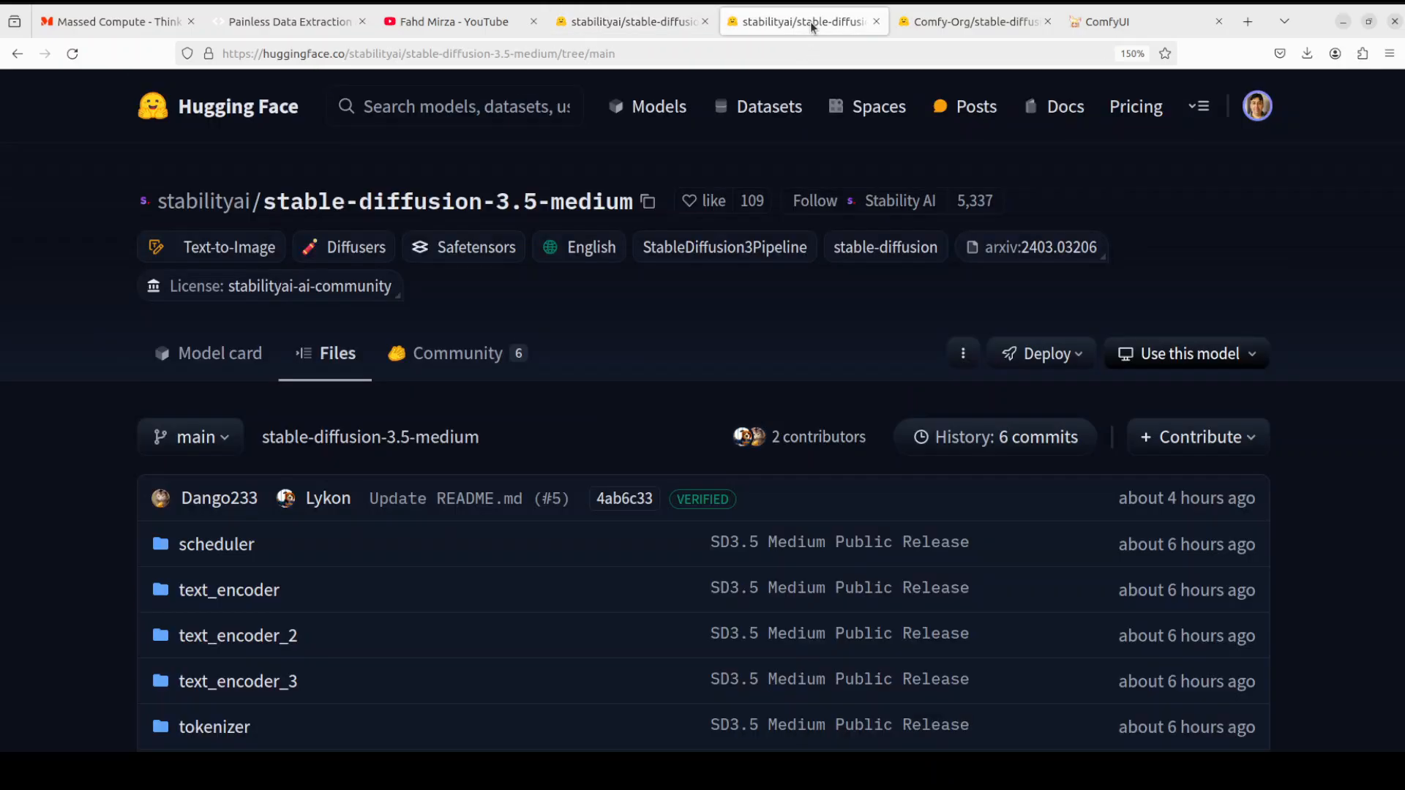
{"action": "scroll", "coordinate": [694, 391], "scroll_direction": "down", "scroll_amount": 5}
{"action": "scroll", "coordinate": [658, 396], "scroll_direction": "down", "scroll_amount": 4}
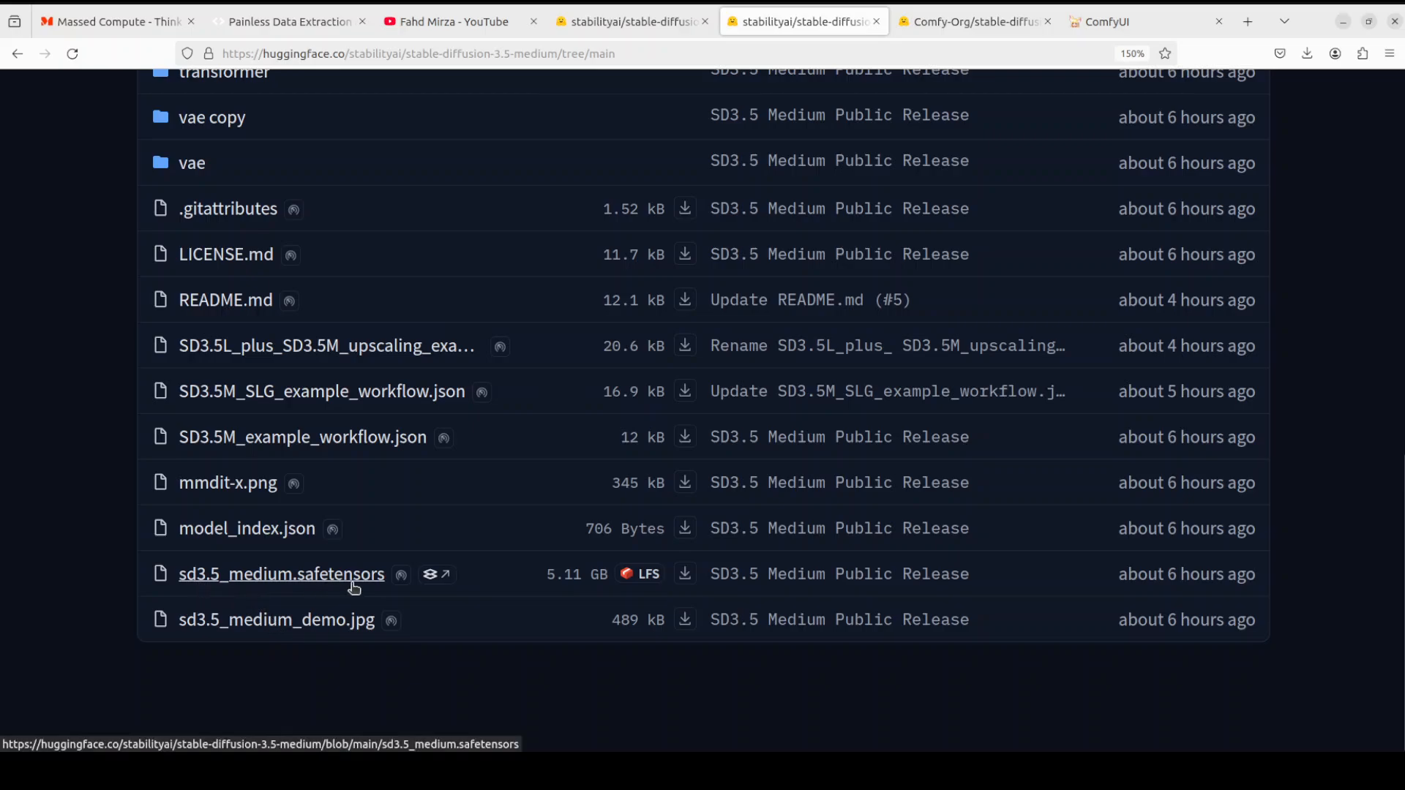
{"action": "left_click", "coordinate": [324, 575]}
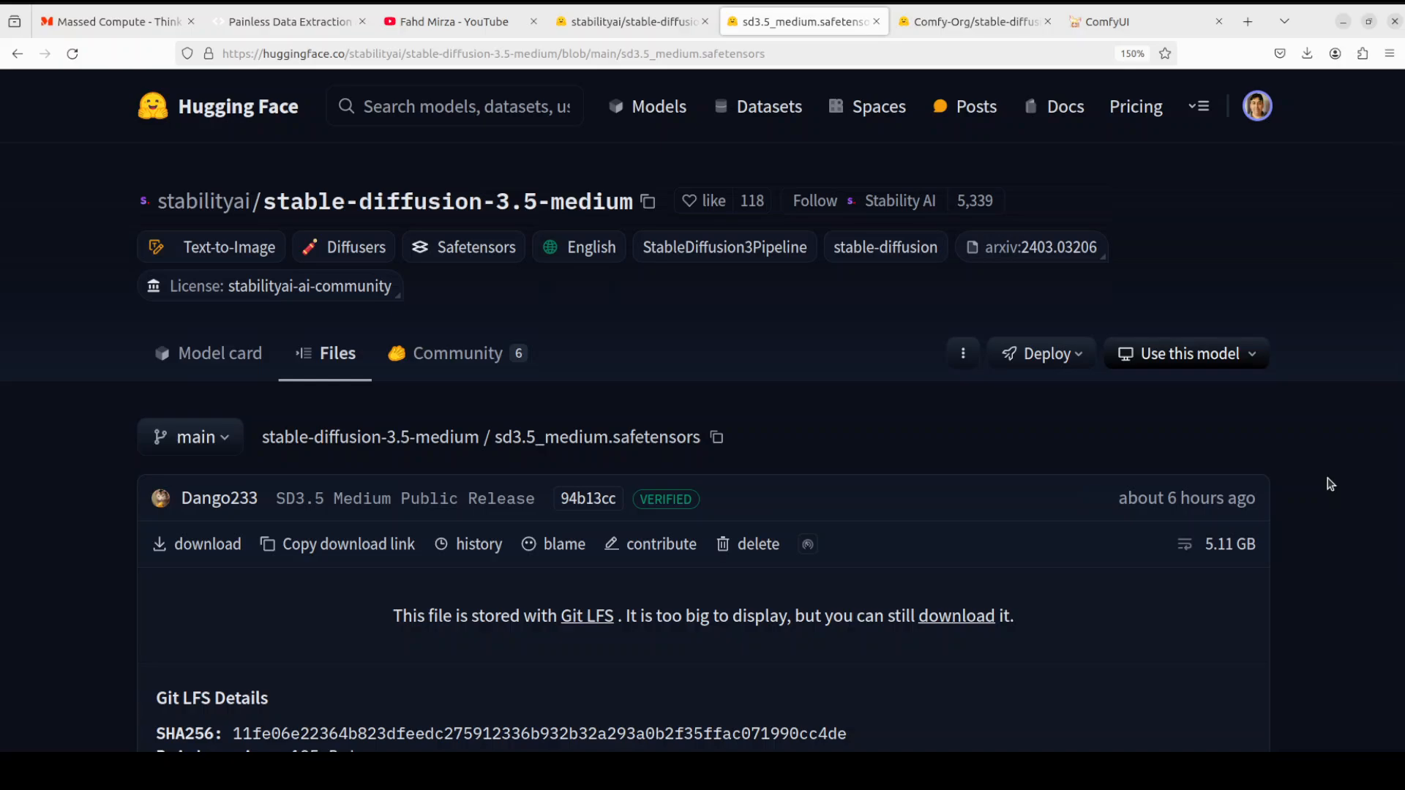
{"action": "scroll", "coordinate": [1329, 484], "scroll_direction": "down", "scroll_amount": 3}
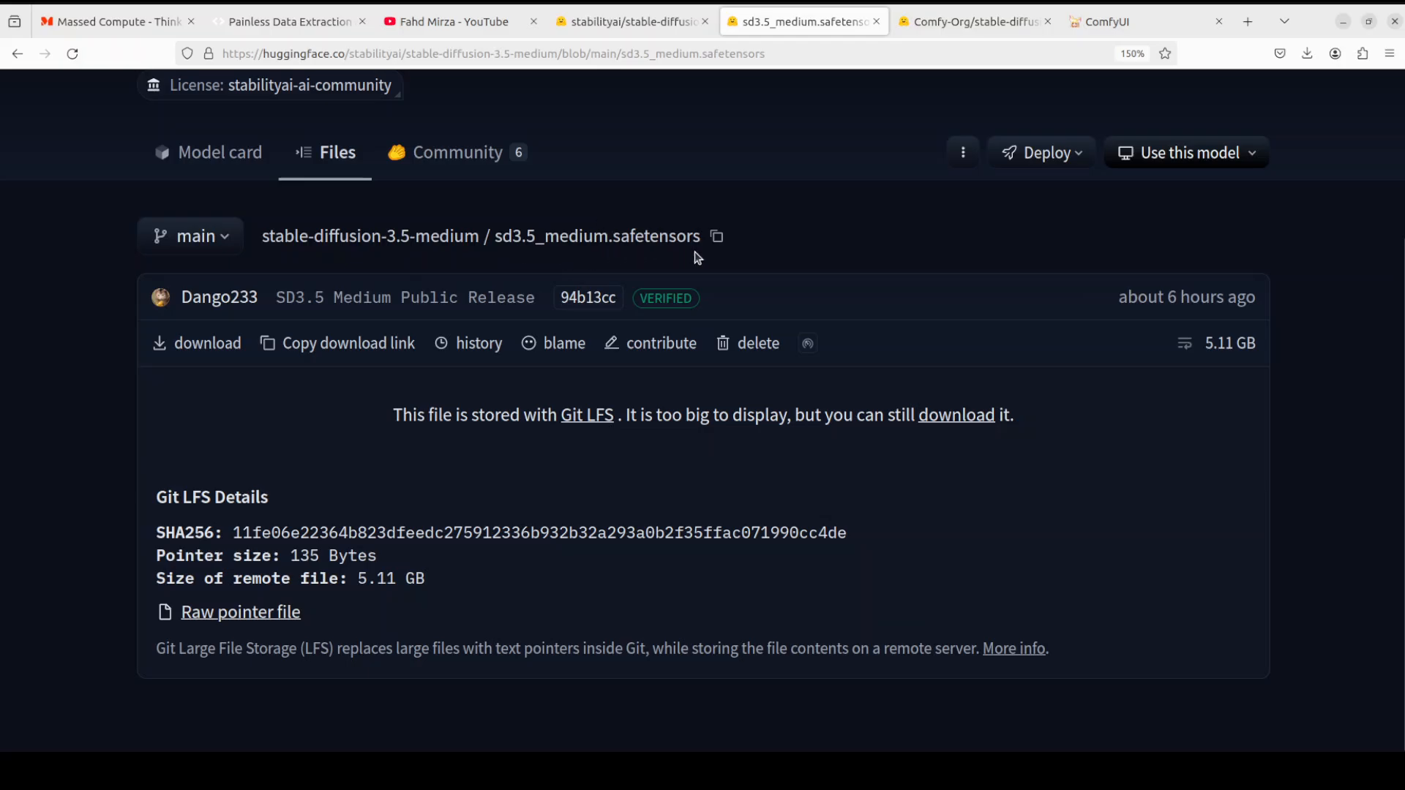
{"action": "right_click", "coordinate": [196, 349]}
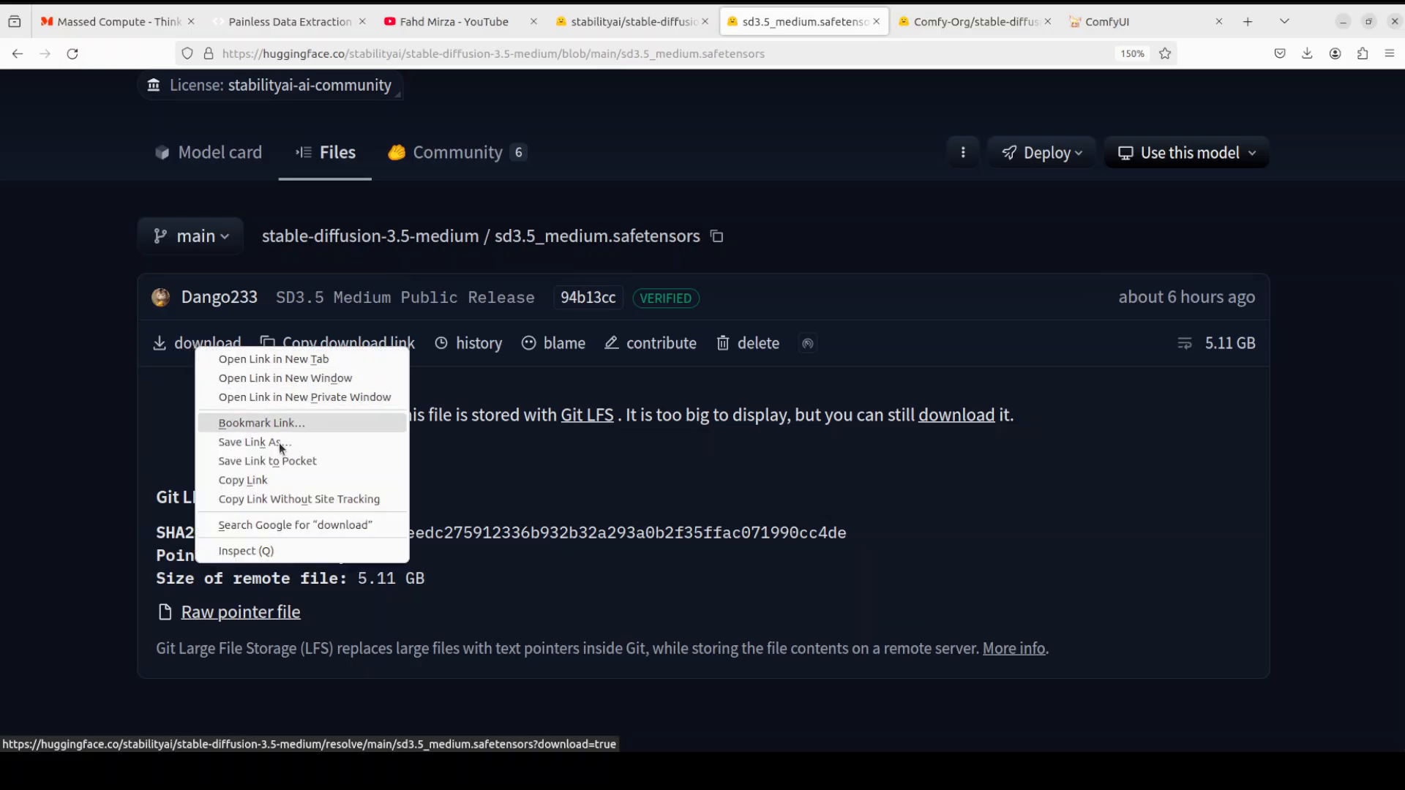
{"action": "left_click", "coordinate": [66, 483]}
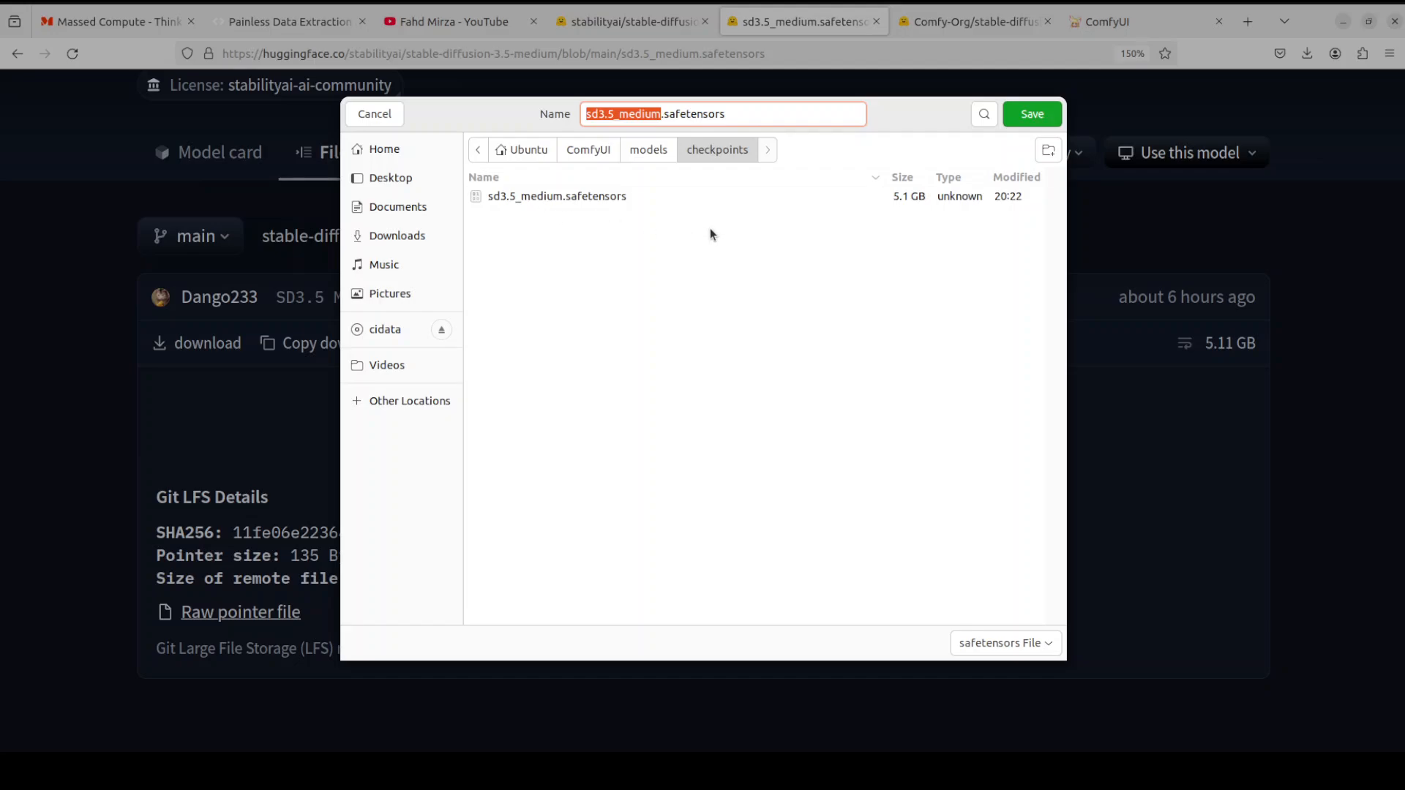
{"action": "left_click", "coordinate": [375, 113]}
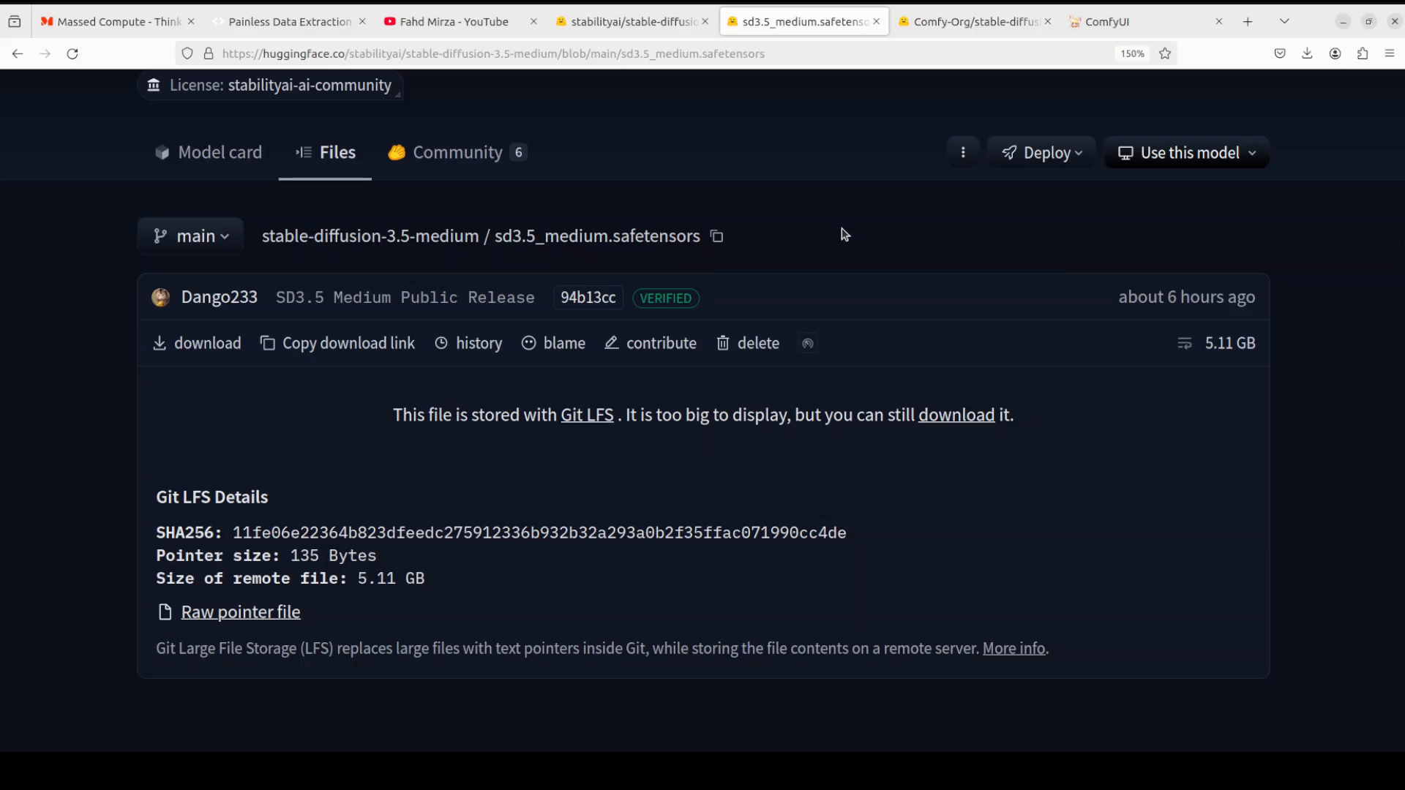
- View clip_g.safetensors in Comfy-Org's fp8 repo, aim Save Link As at models/clip, then cancel
{"action": "left_click", "coordinate": [966, 22]}
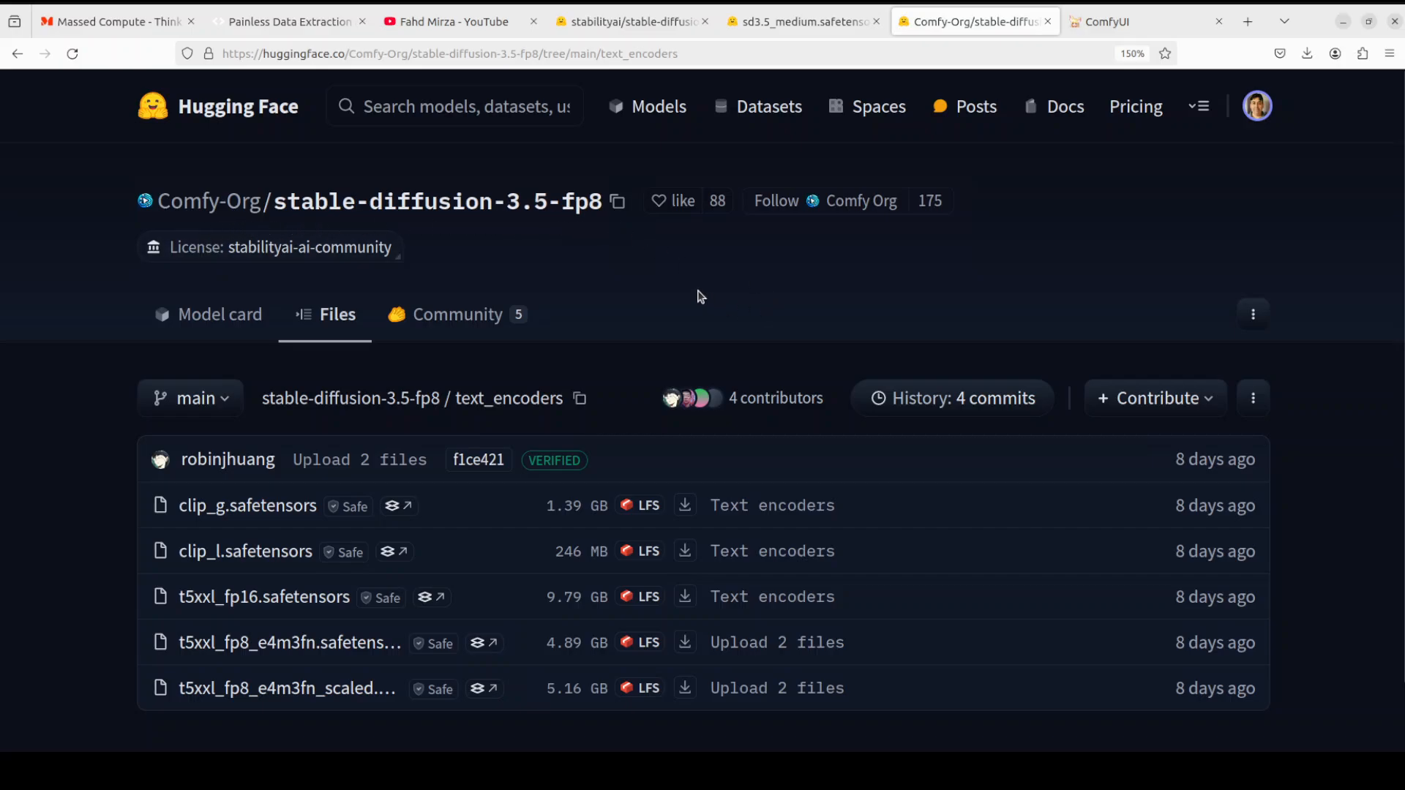
{"action": "scroll", "coordinate": [696, 295], "scroll_direction": "down", "scroll_amount": 1}
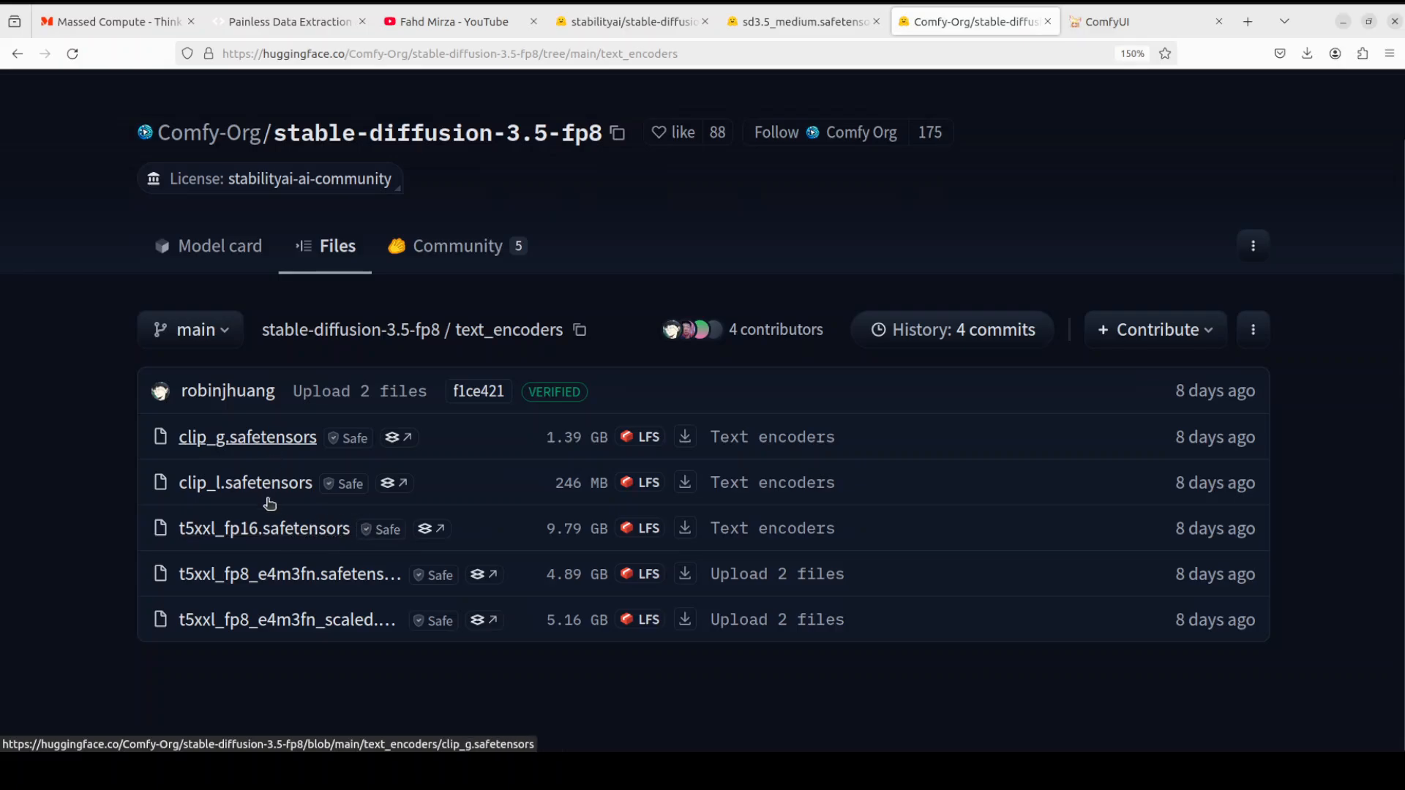
{"action": "left_click", "coordinate": [244, 443]}
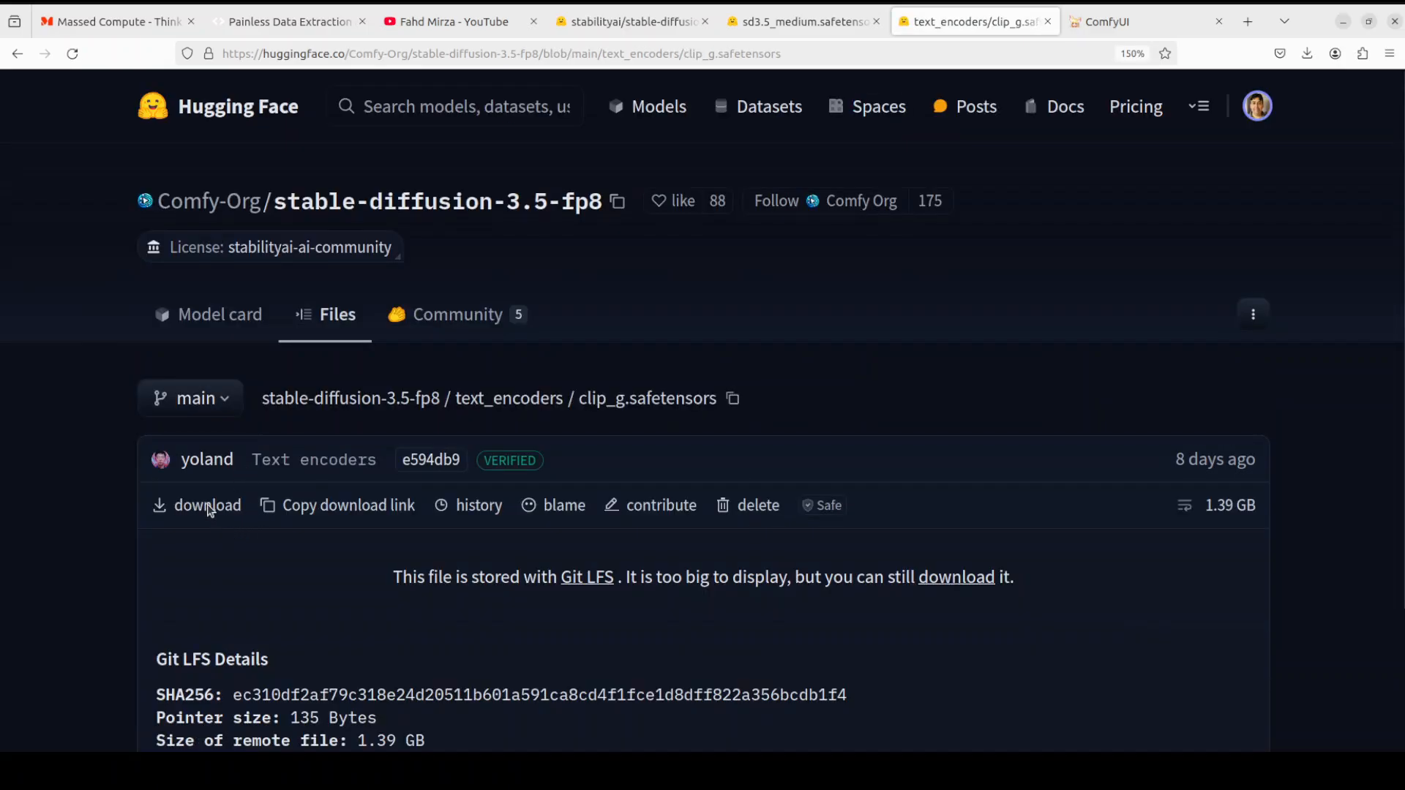
{"action": "right_click", "coordinate": [208, 508]}
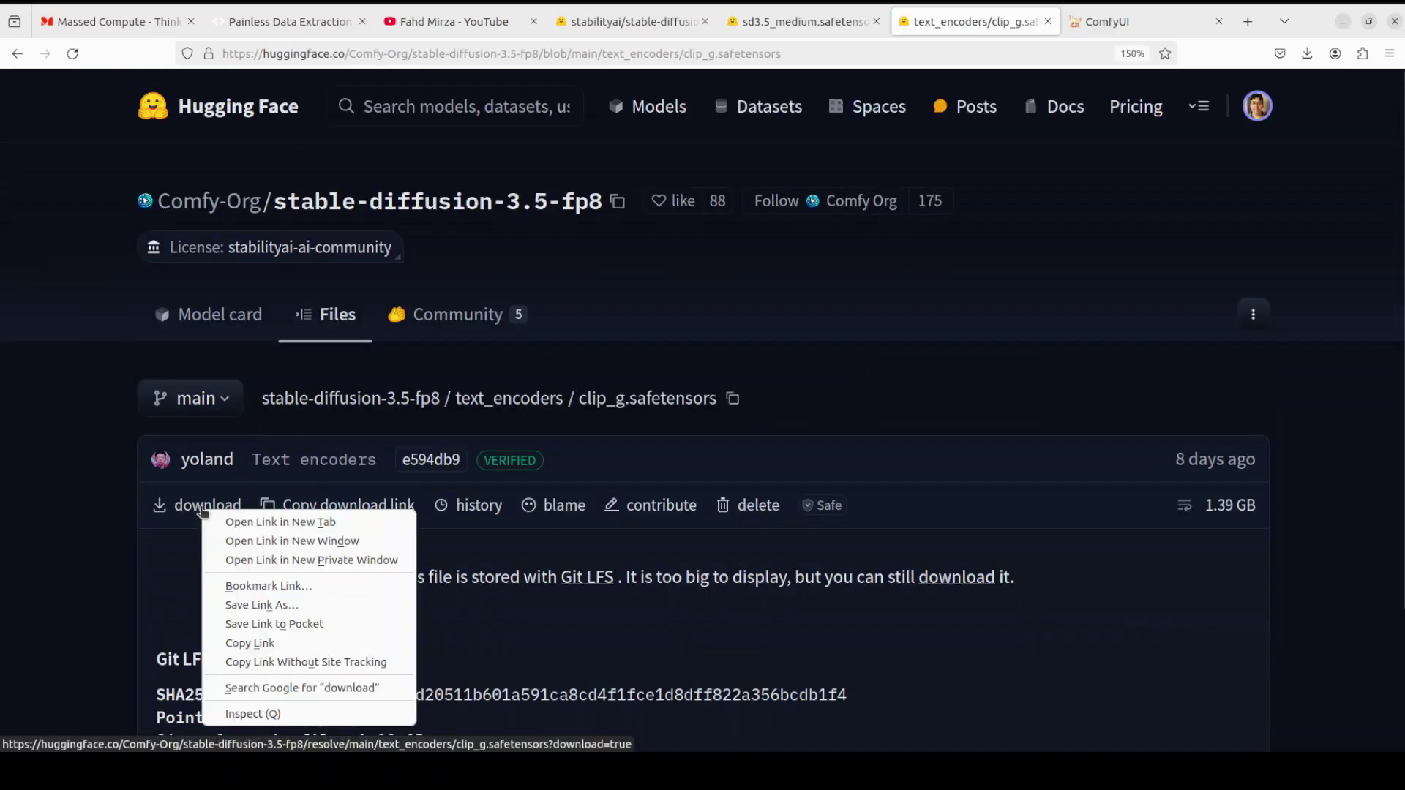
{"action": "left_click", "coordinate": [280, 604]}
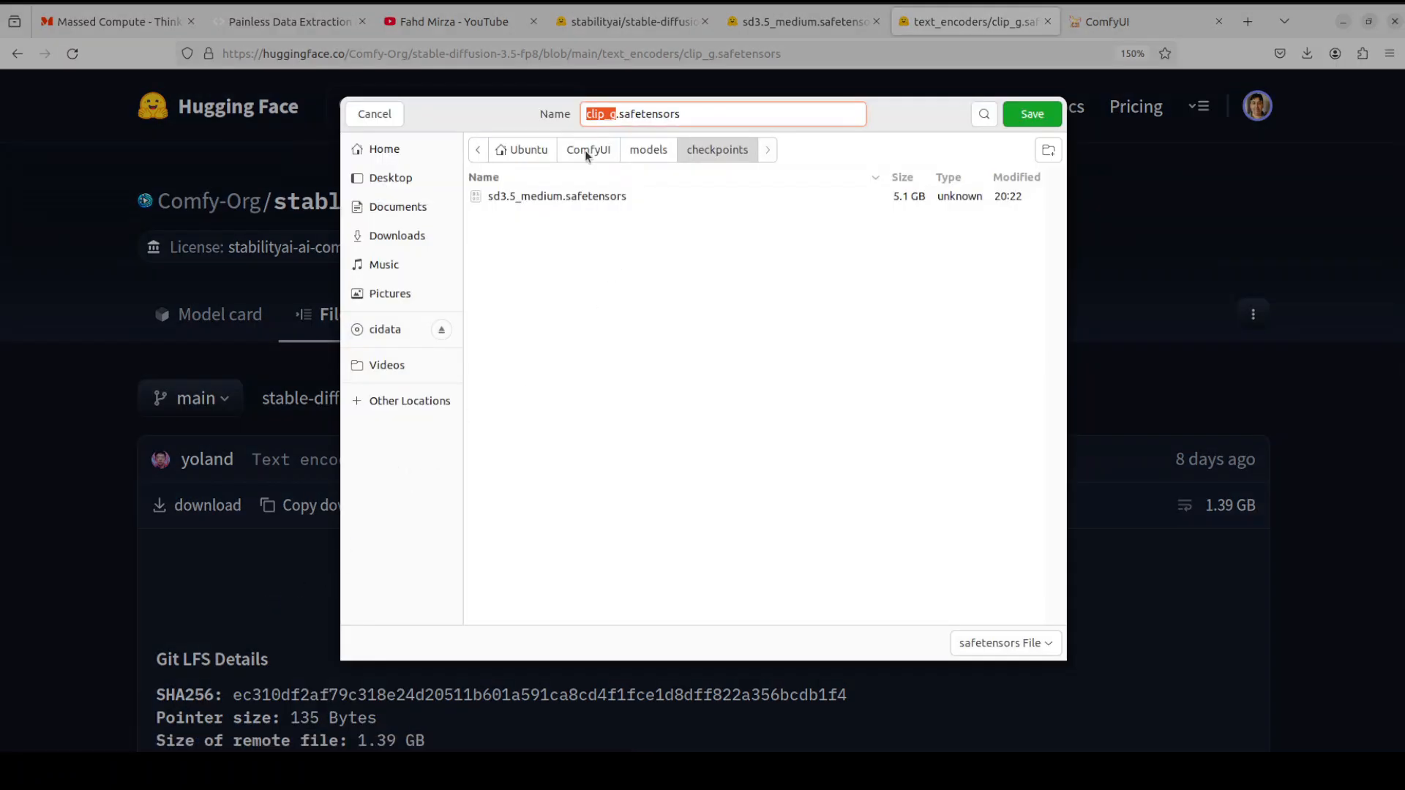
{"action": "left_click", "coordinate": [640, 152]}
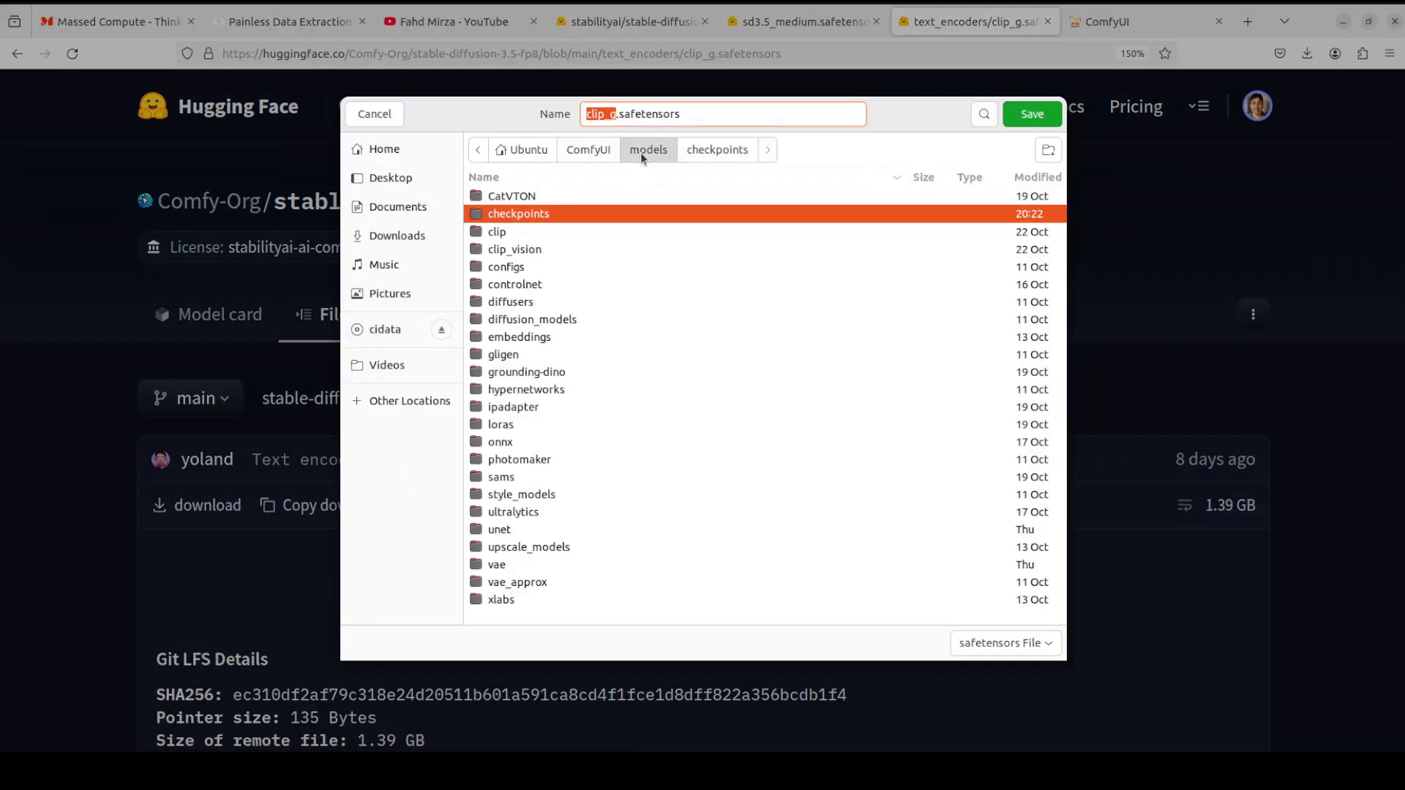
{"action": "double_click", "coordinate": [520, 231]}
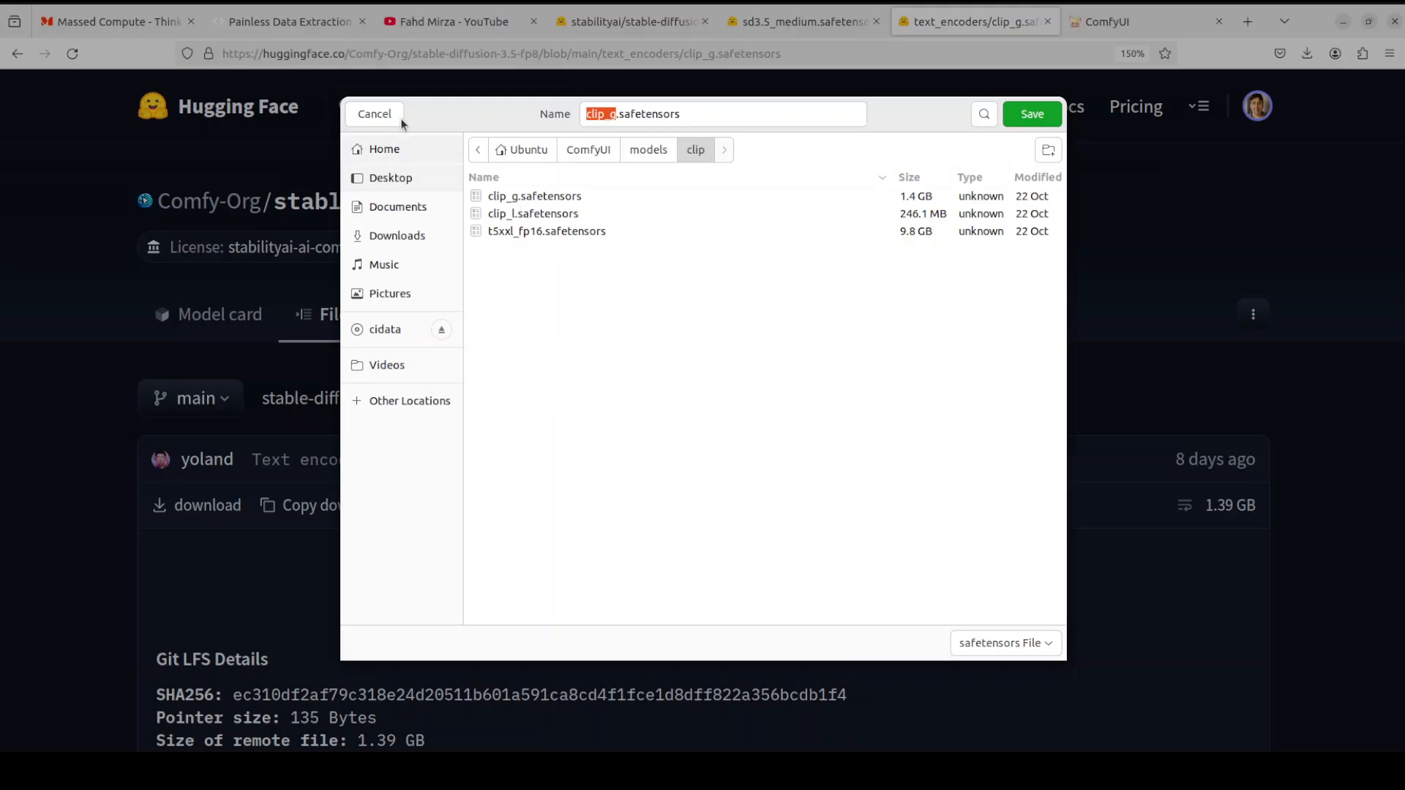
{"action": "left_click", "coordinate": [374, 115]}
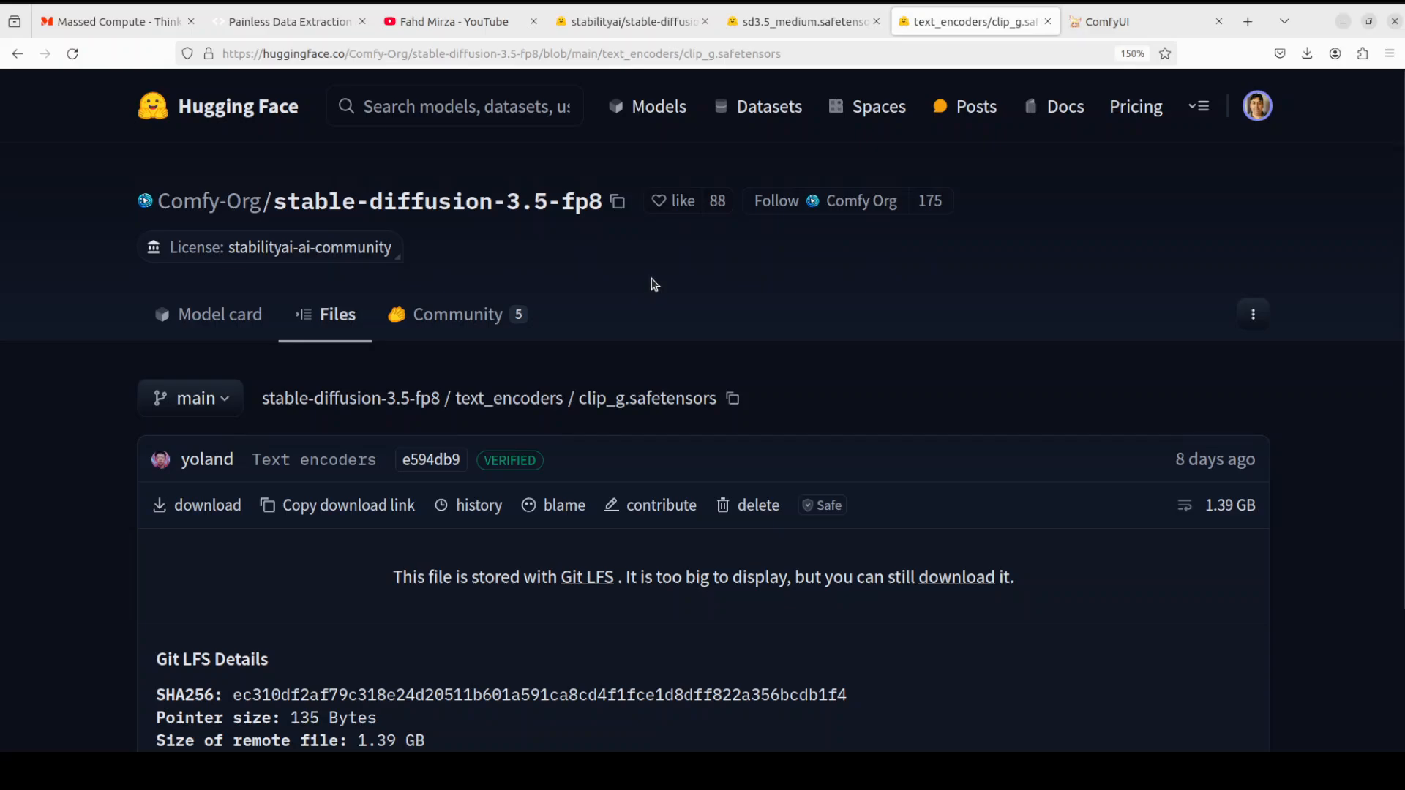
- Review SD3.5M_example_workflow.json in the model repo, then switch to the empty ComfyUI canvas
{"action": "left_click", "coordinate": [770, 22]}
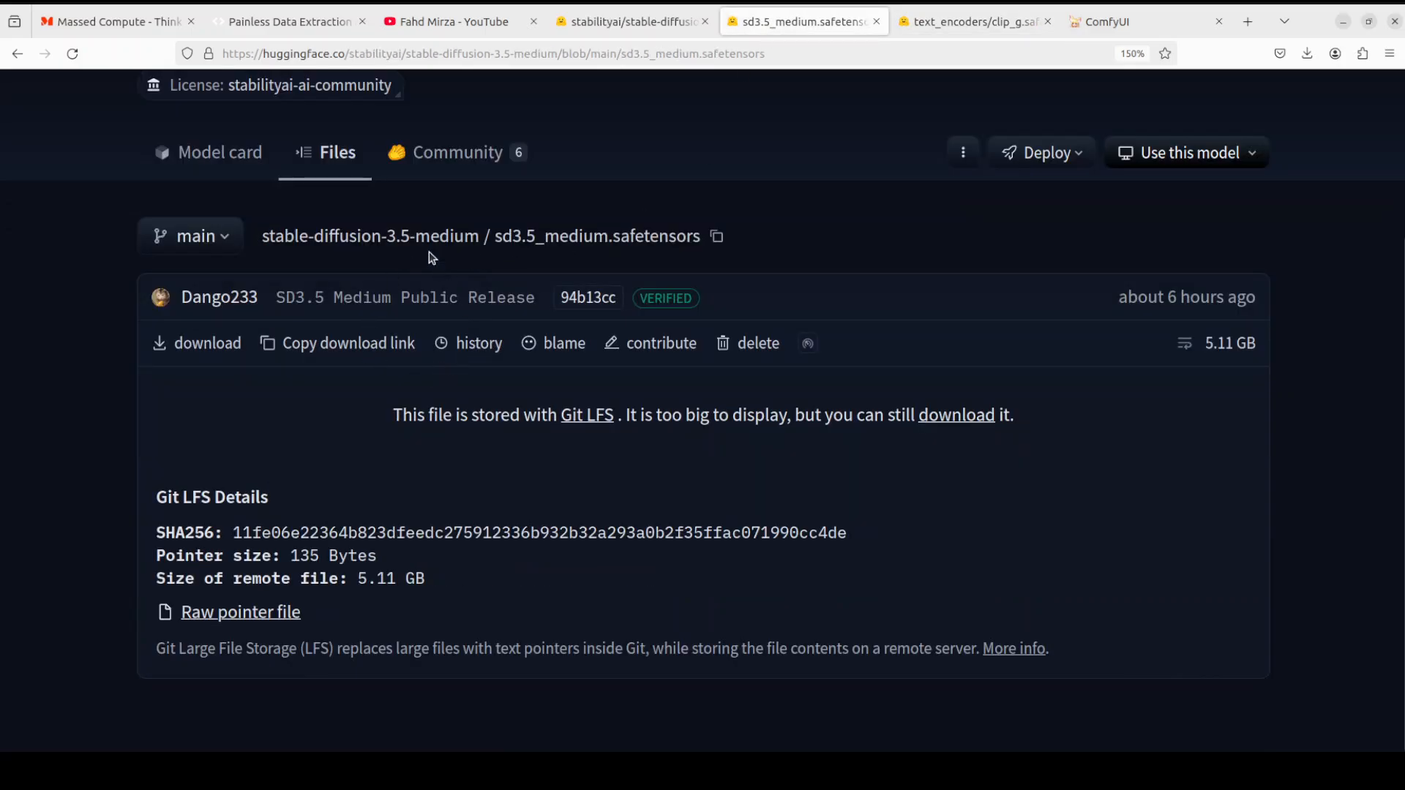
{"action": "left_click", "coordinate": [342, 156]}
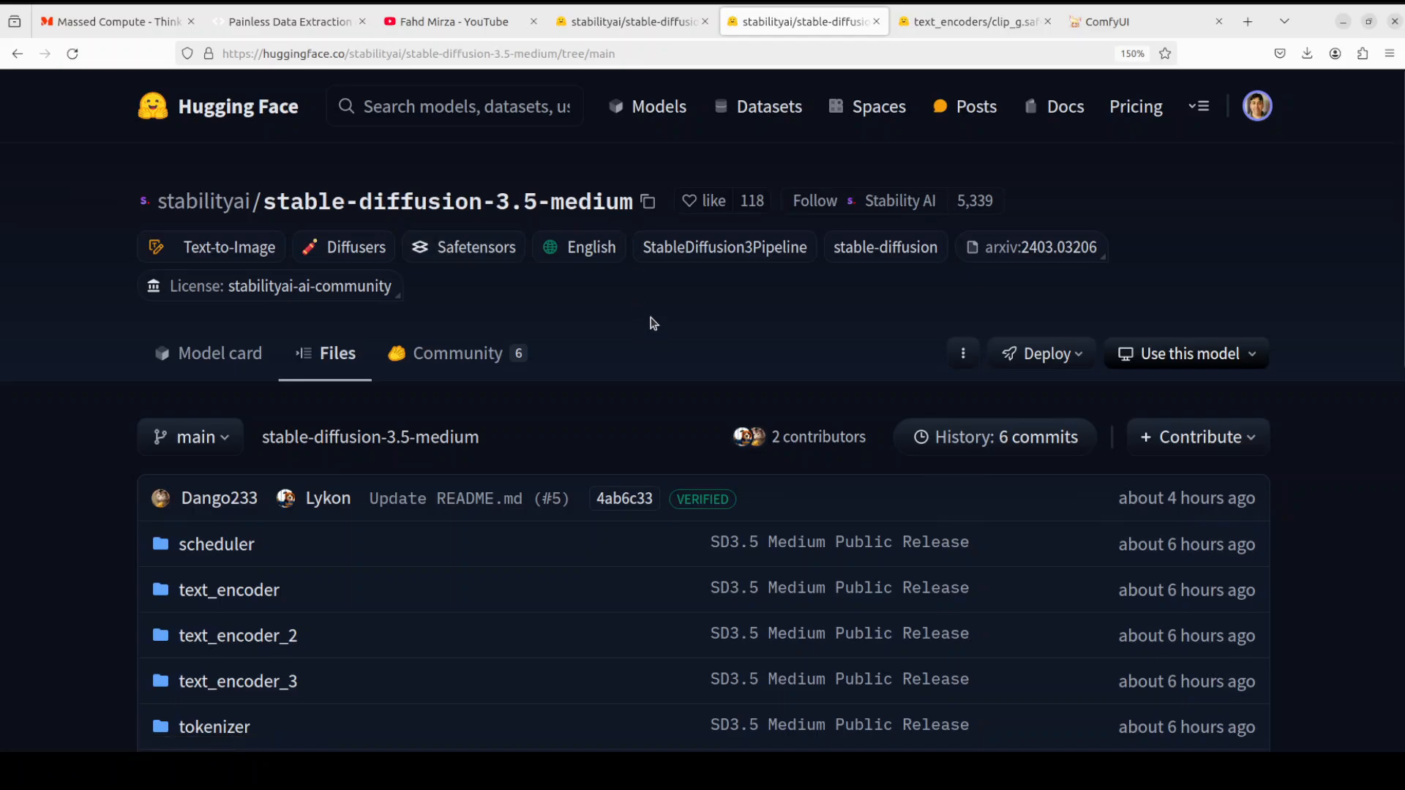
{"action": "scroll", "coordinate": [649, 320], "scroll_direction": "down", "scroll_amount": 5}
{"action": "scroll", "coordinate": [645, 317], "scroll_direction": "down", "scroll_amount": 3}
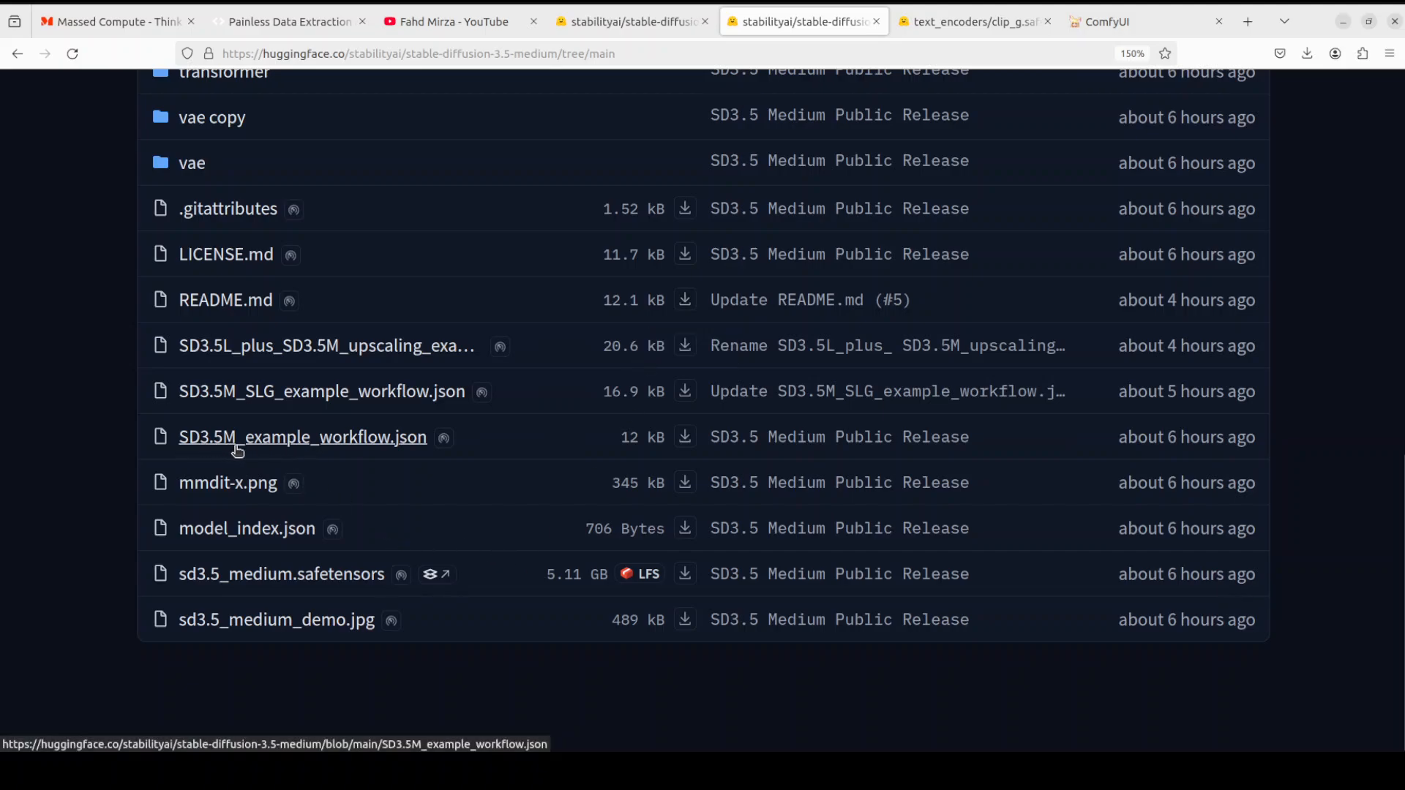
{"action": "left_click", "coordinate": [294, 441]}
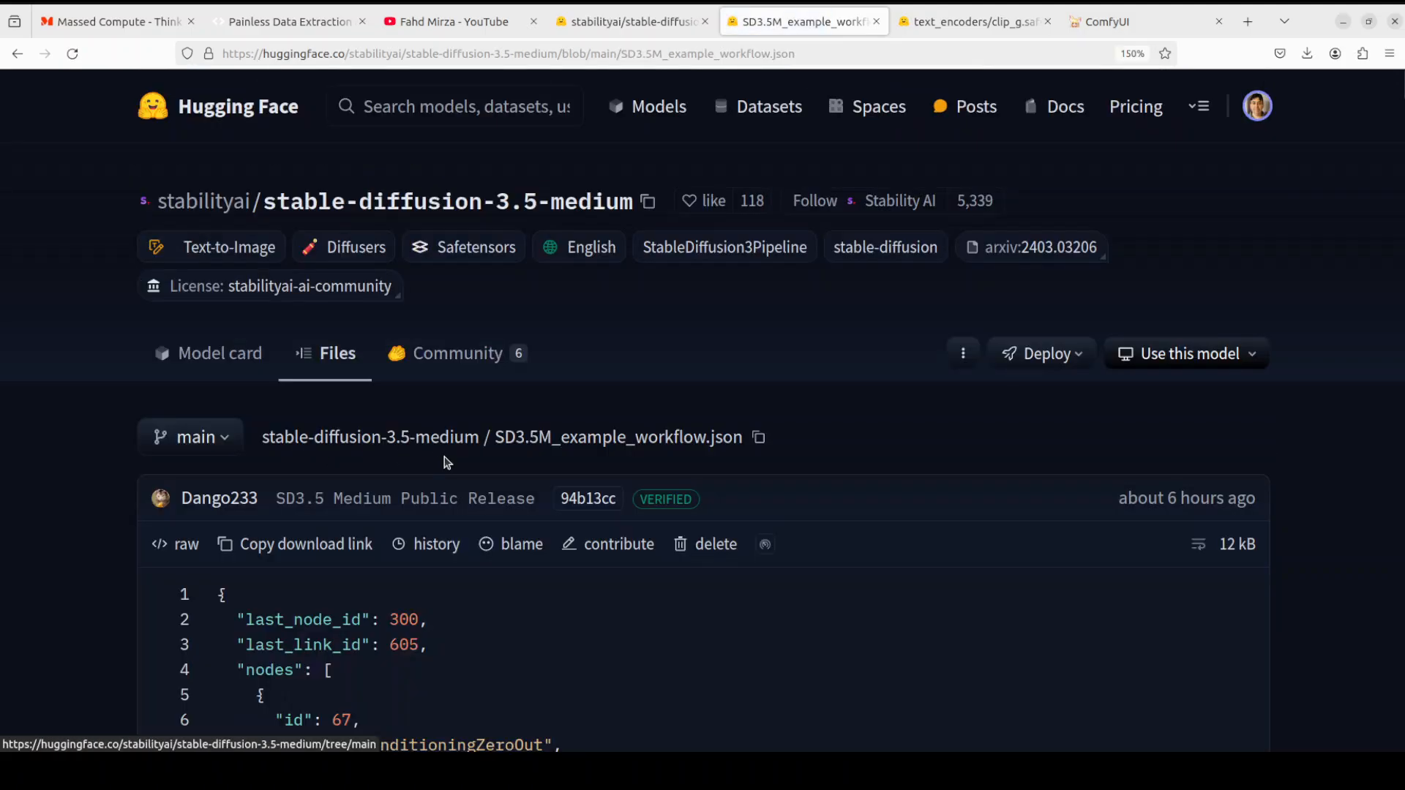
{"action": "scroll", "coordinate": [410, 529], "scroll_direction": "down", "scroll_amount": 4}
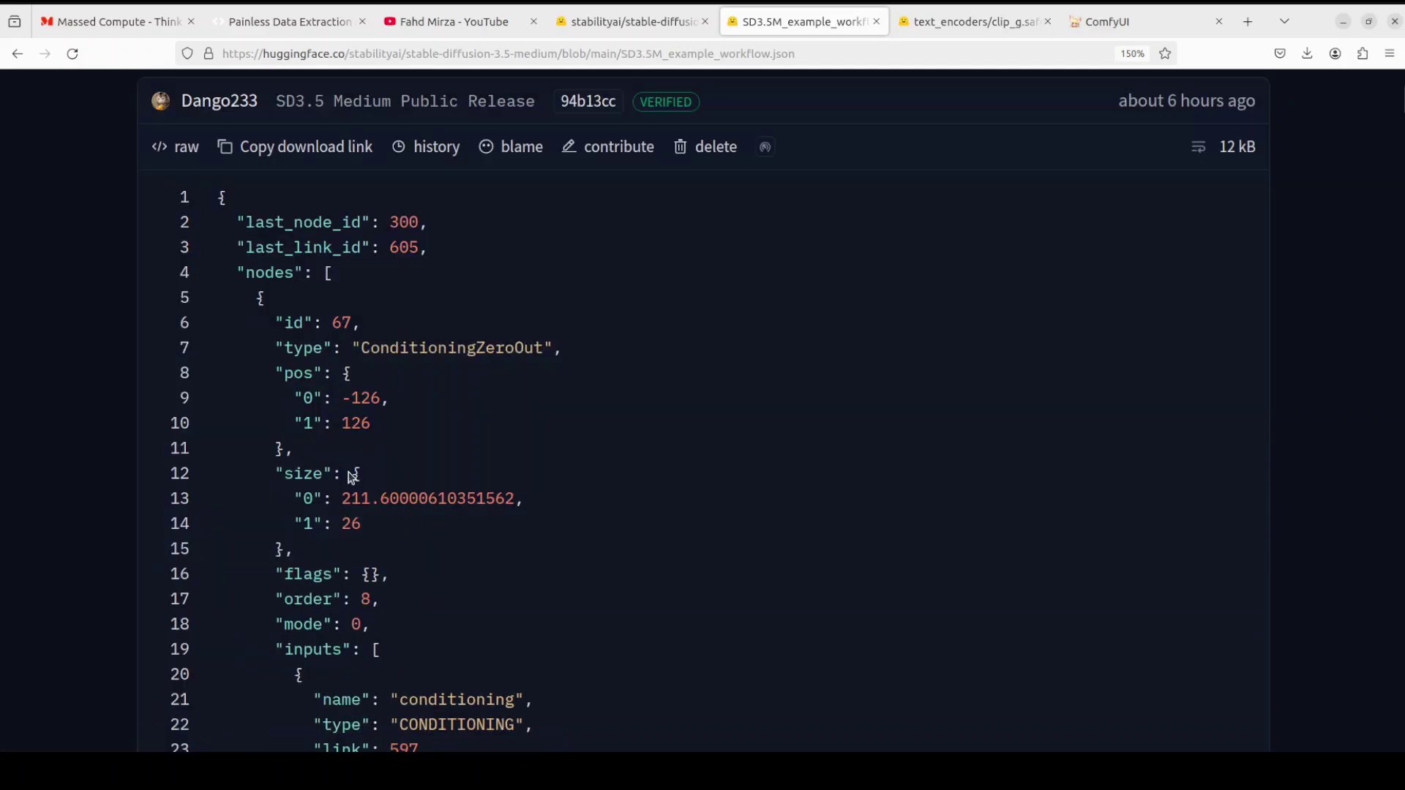
{"action": "right_click", "coordinate": [183, 153]}
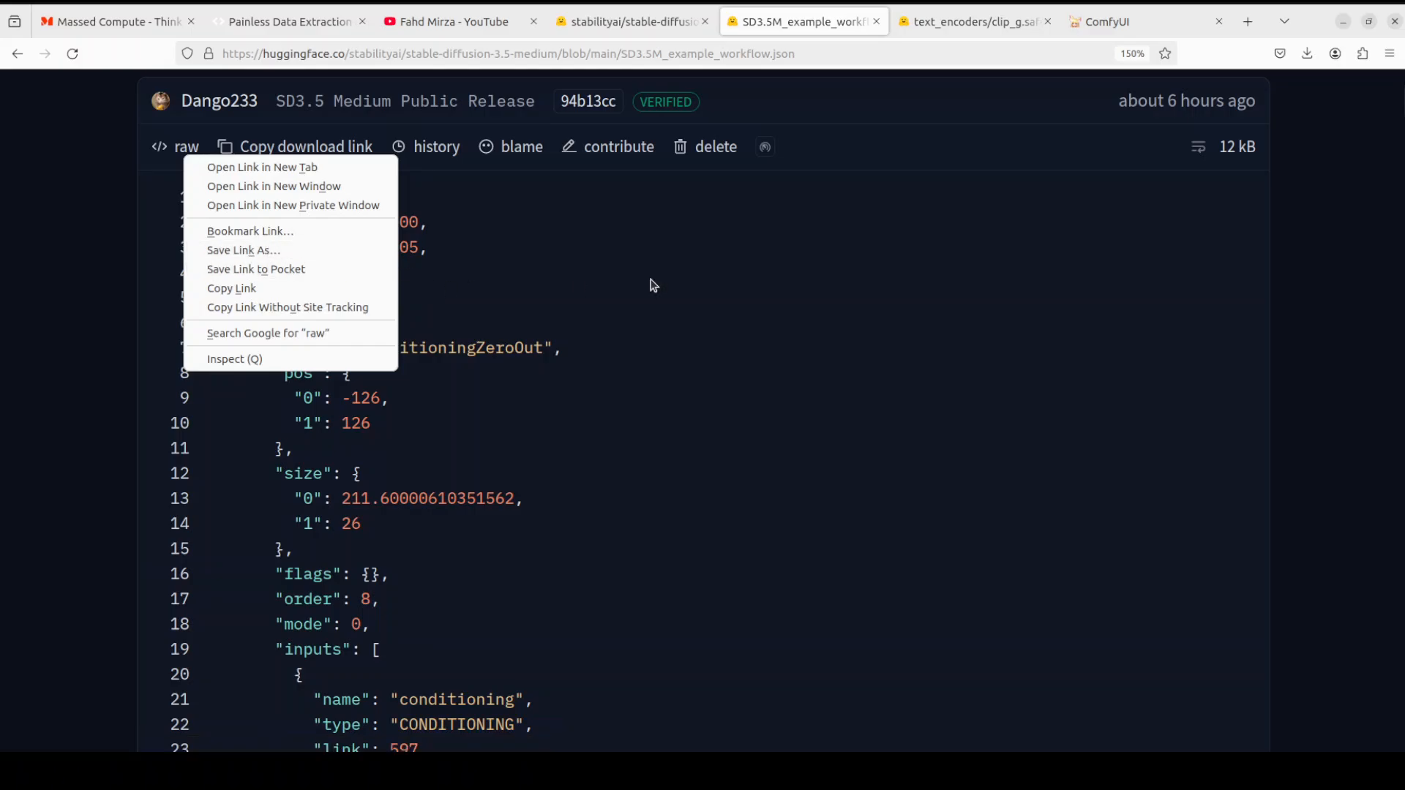
{"action": "left_click", "coordinate": [1131, 23]}
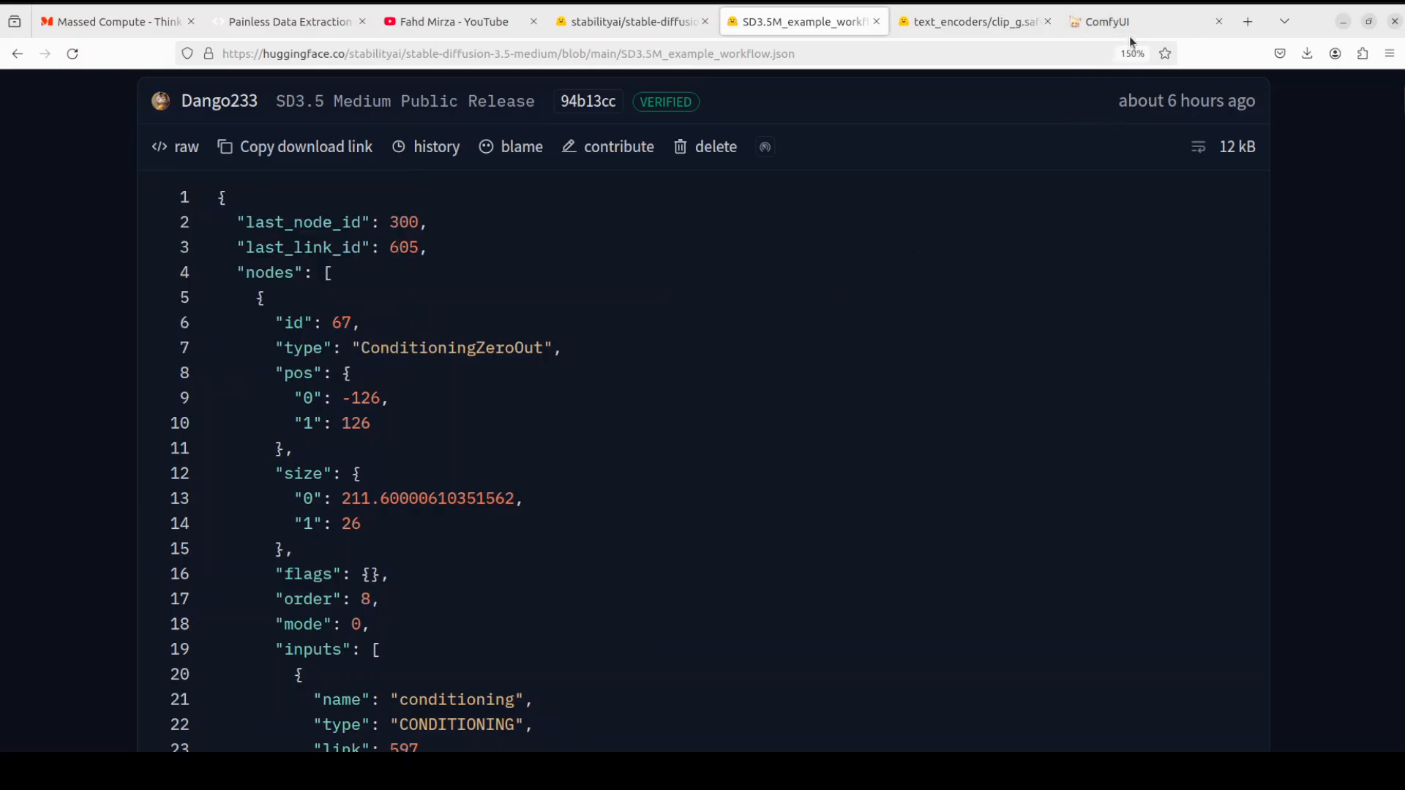
{"action": "left_click", "coordinate": [1129, 25]}
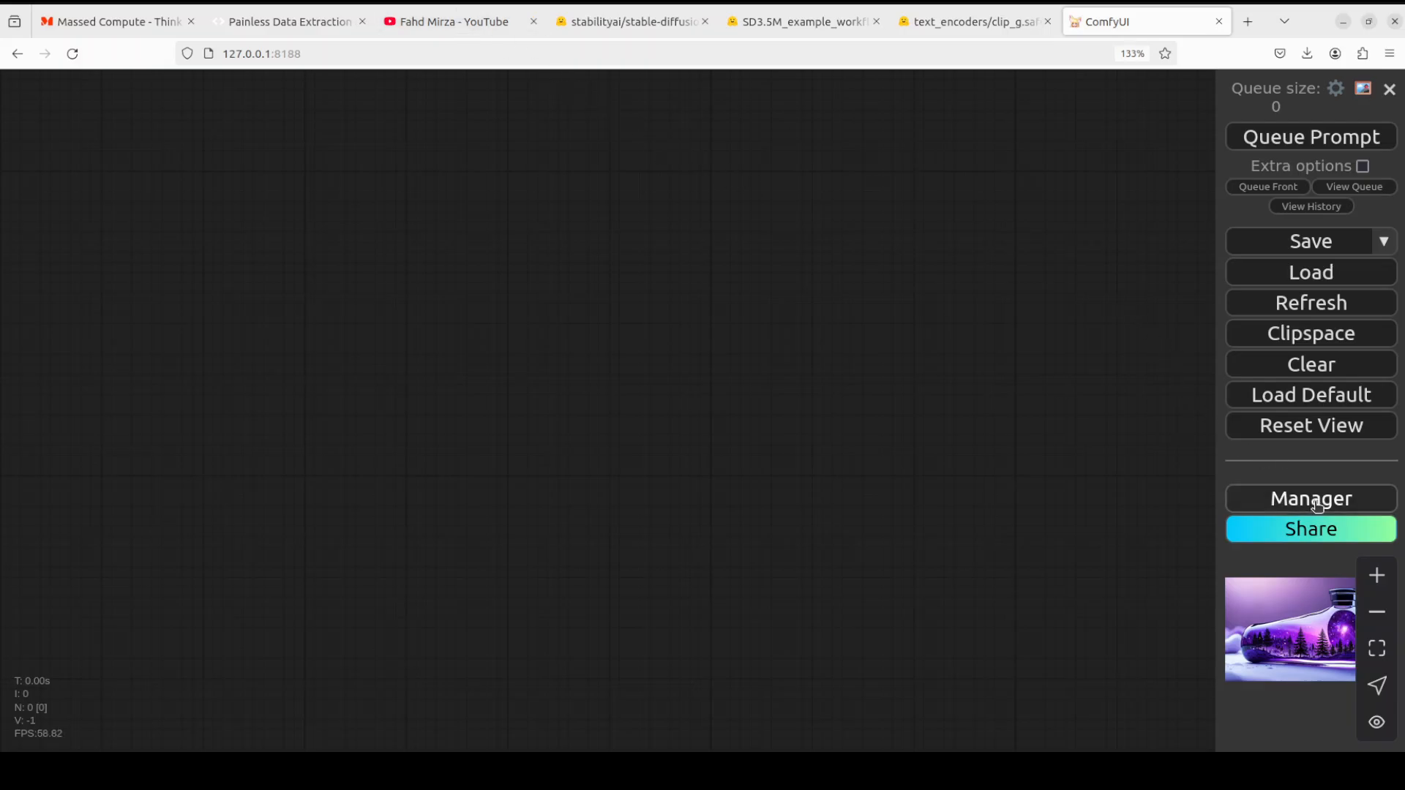
{"action": "left_click", "coordinate": [1316, 505]}
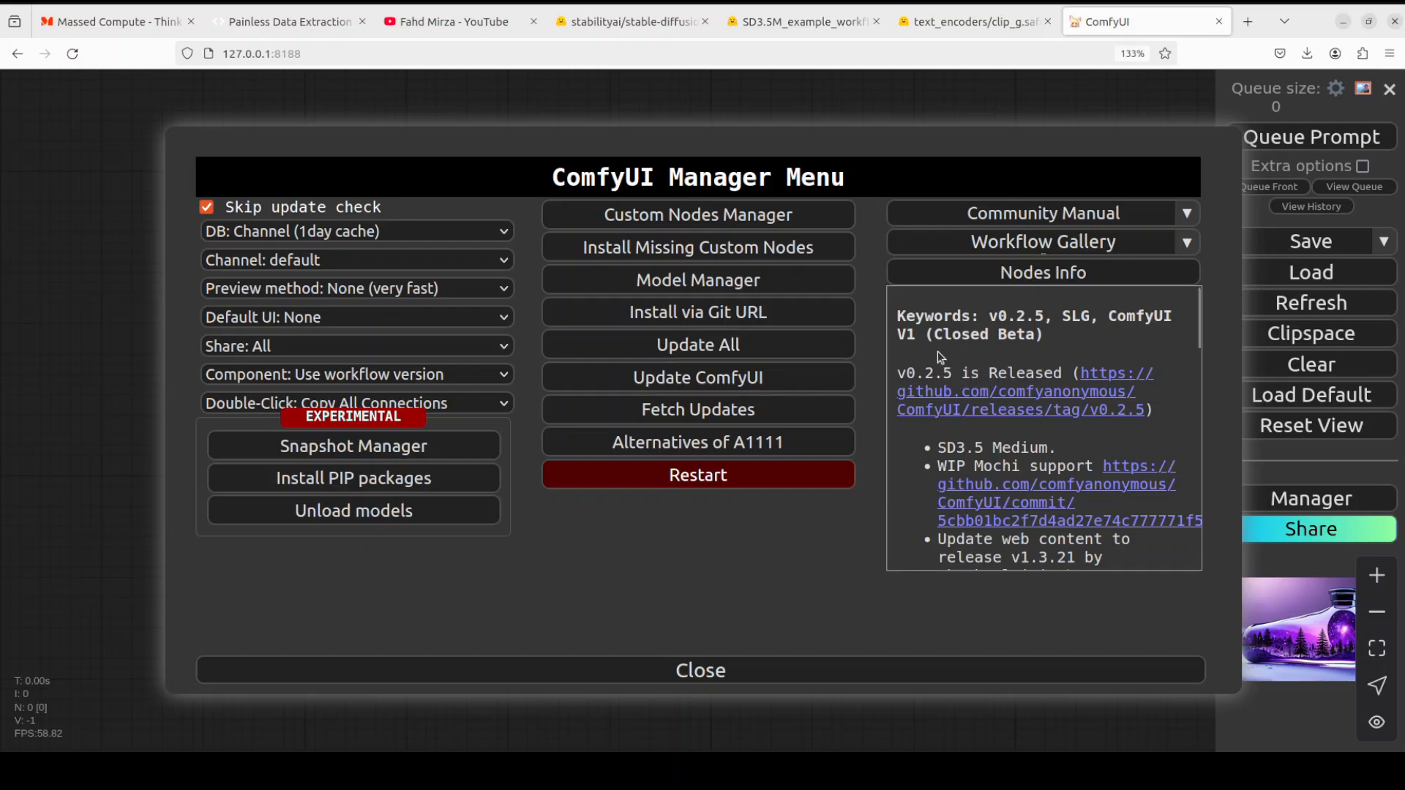
{"action": "left_click_drag", "start_coordinate": [946, 449], "coordinate": [1040, 450]}
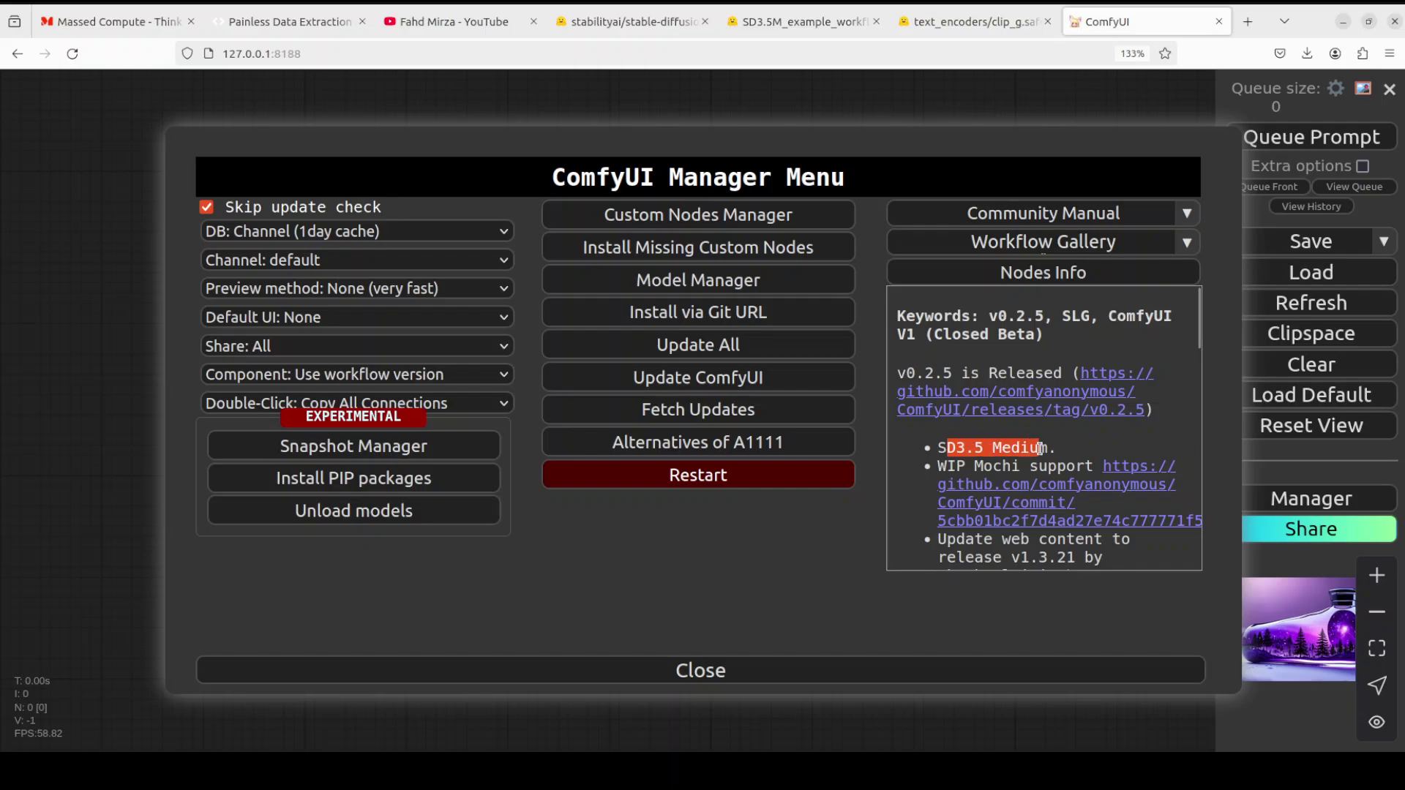
{"action": "left_click", "coordinate": [732, 673]}
{"action": "left_click", "coordinate": [734, 672]}
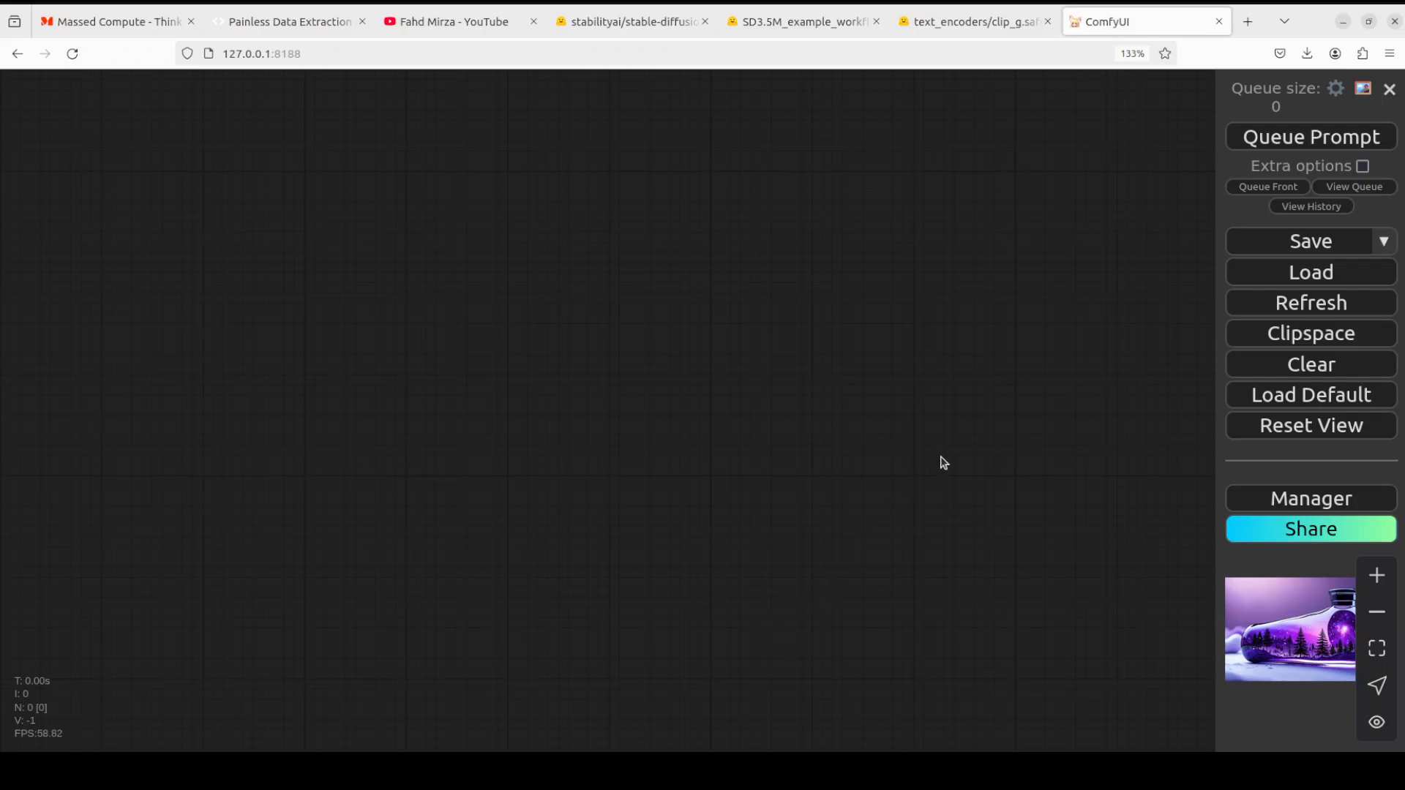
- Load SD3.5M_example_workflow.json from Downloads onto the ComfyUI canvas
{"action": "left_click", "coordinate": [1301, 275]}
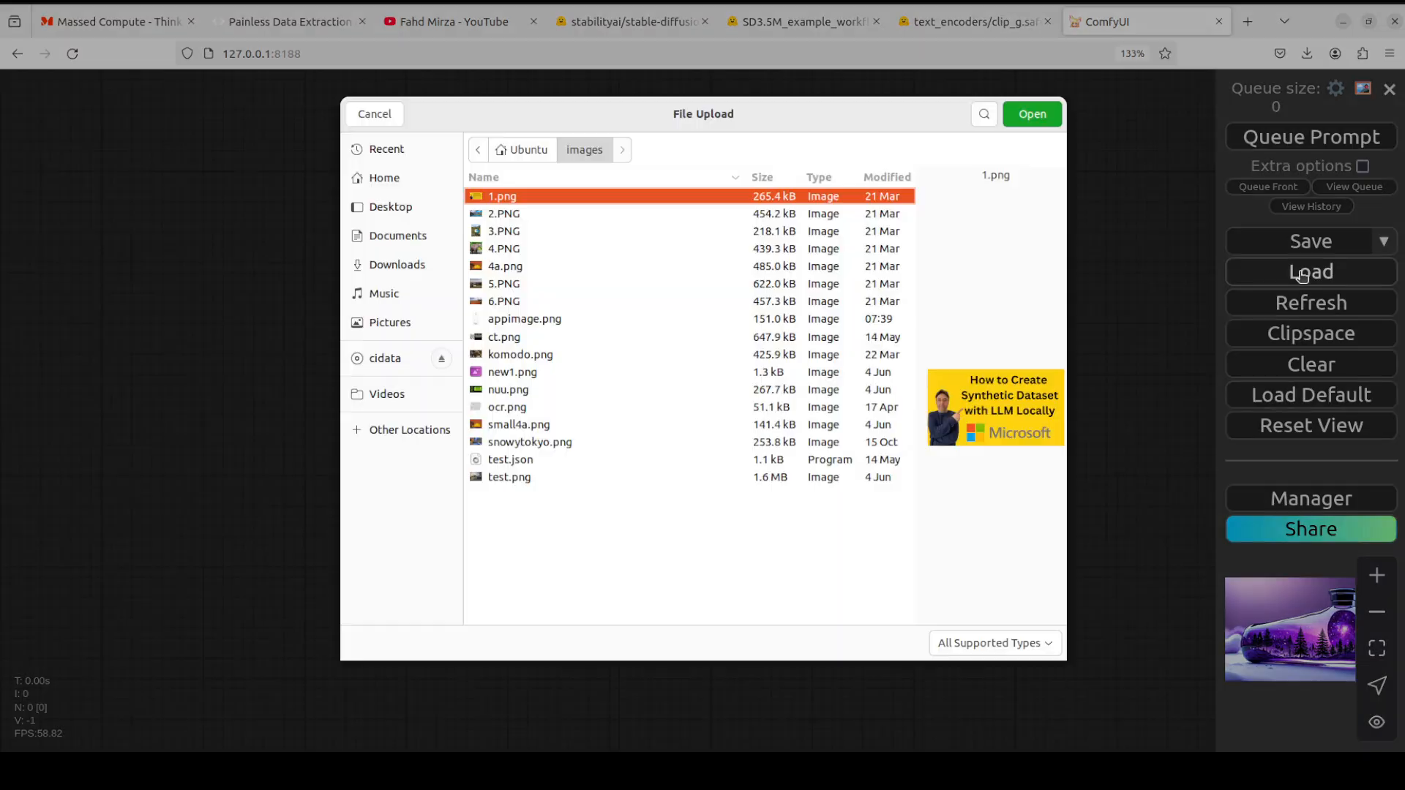
{"action": "left_click", "coordinate": [395, 264]}
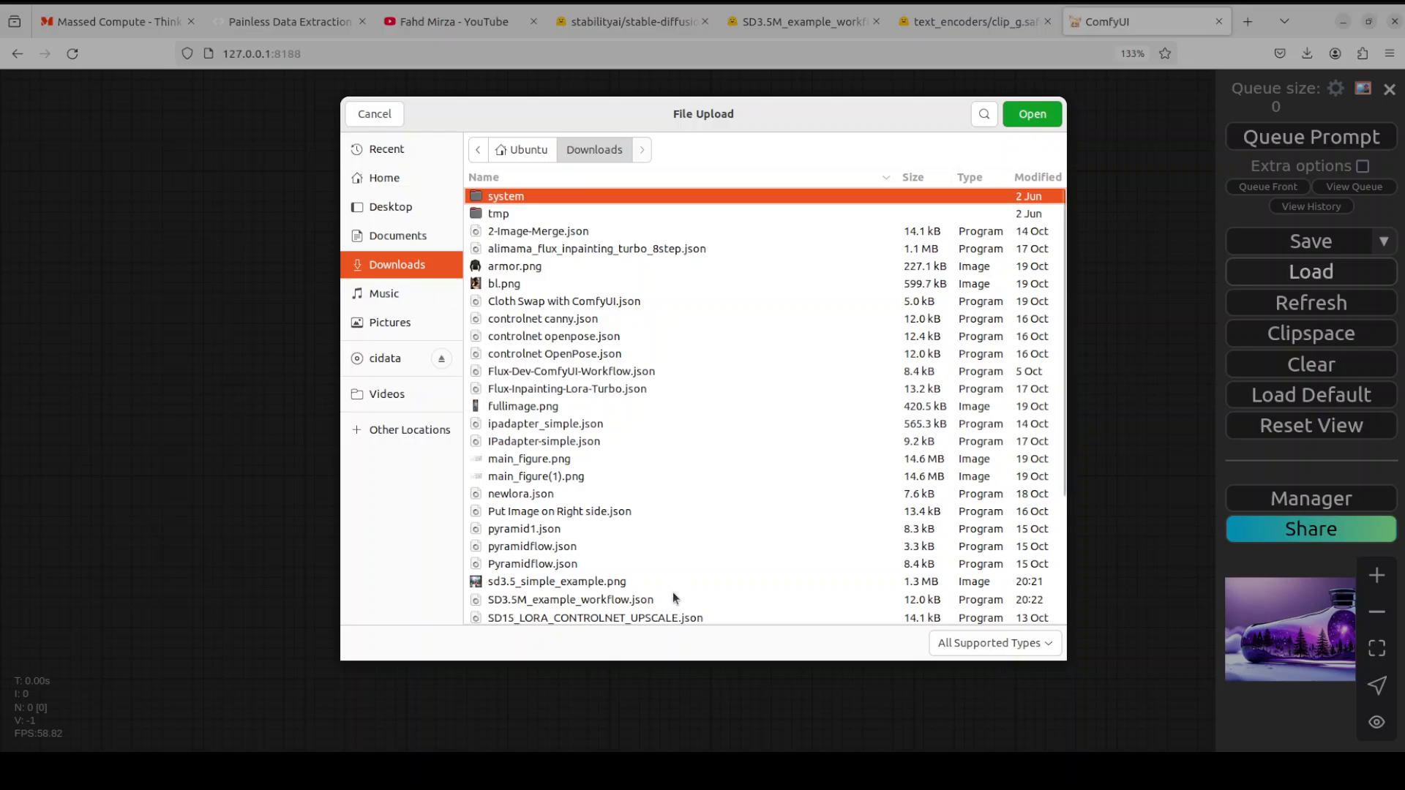
{"action": "left_click", "coordinate": [559, 601]}
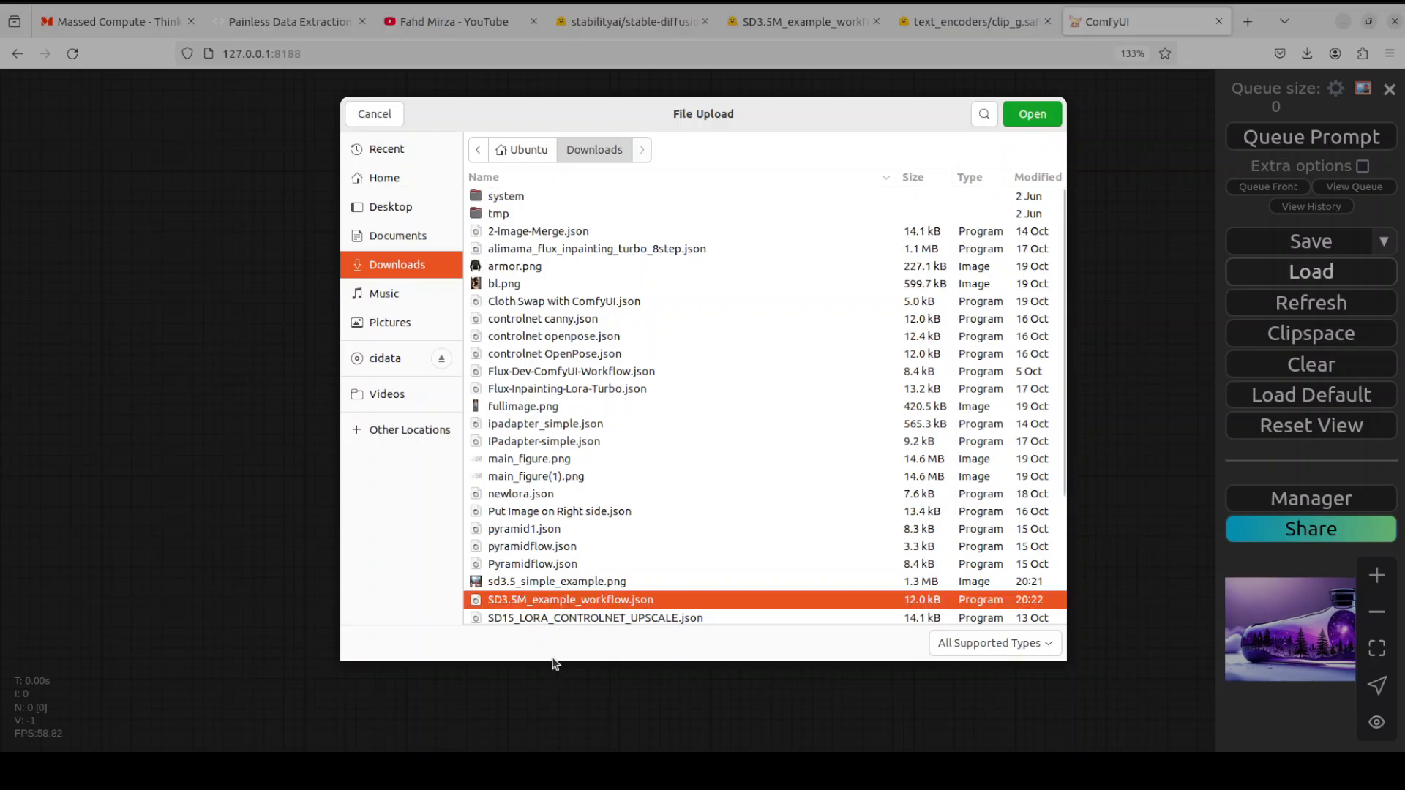
{"action": "double_click", "coordinate": [567, 601]}
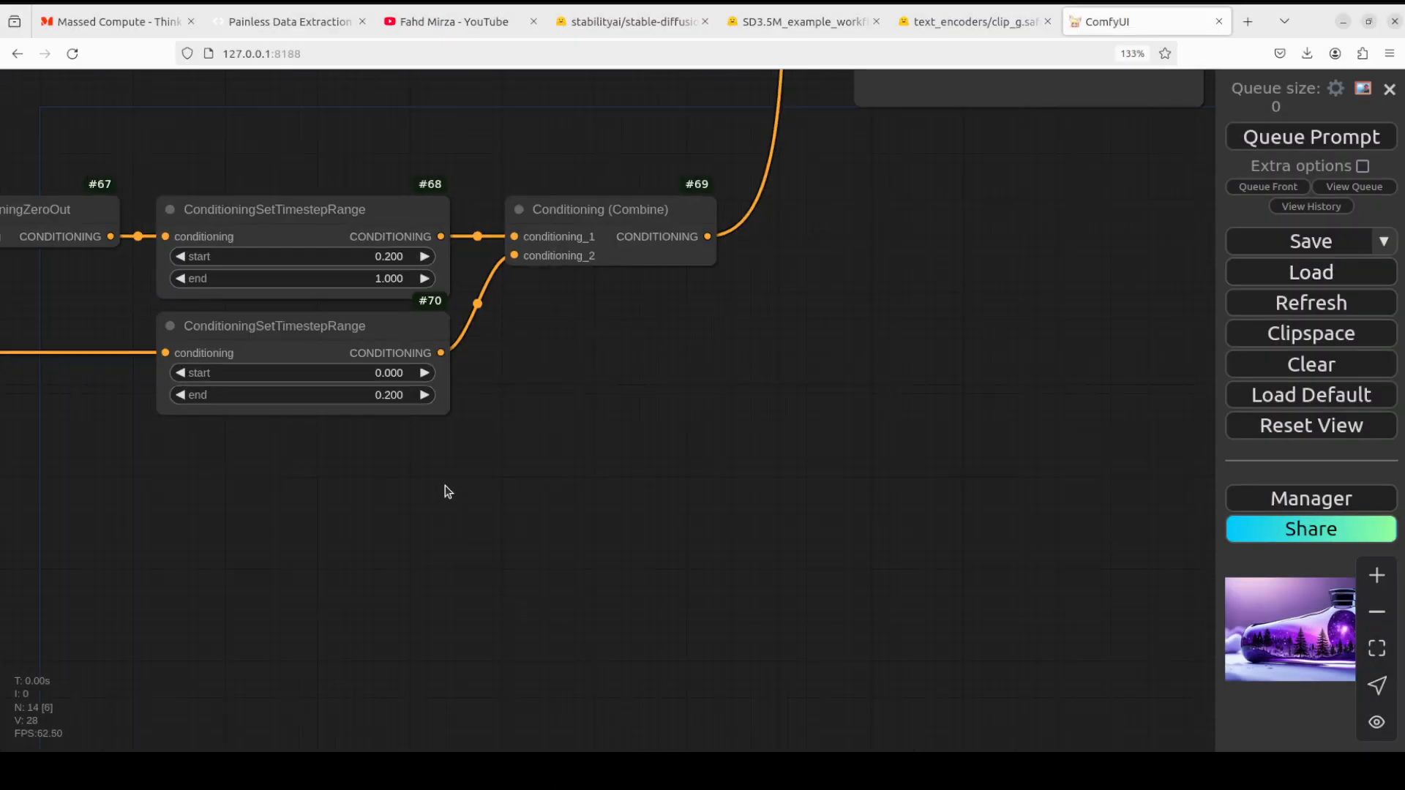
{"action": "scroll", "coordinate": [444, 485], "scroll_direction": "down", "scroll_amount": 3}
{"action": "scroll", "coordinate": [626, 571], "scroll_direction": "down", "scroll_amount": 3}
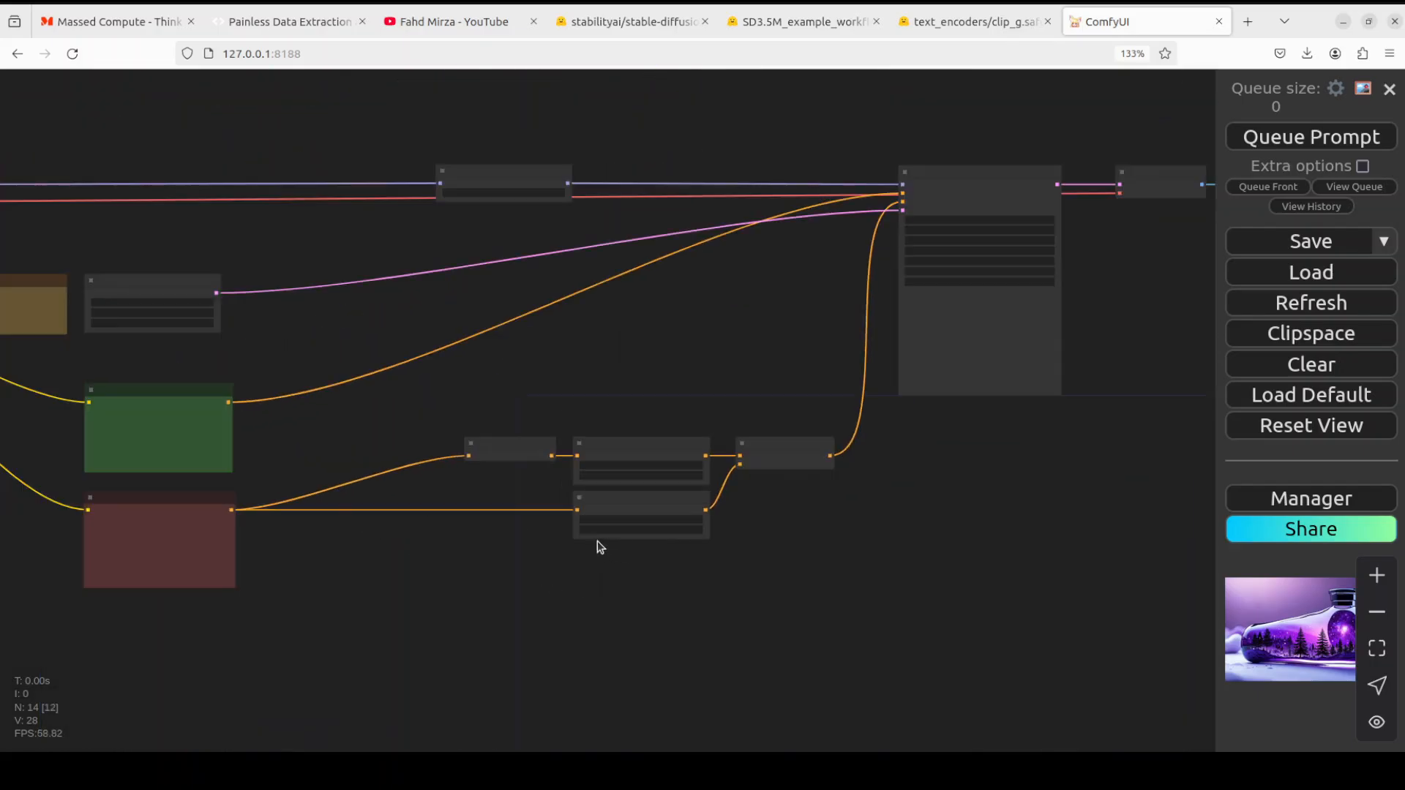
{"action": "left_click_drag", "start_coordinate": [649, 535], "coordinate": [733, 511]}
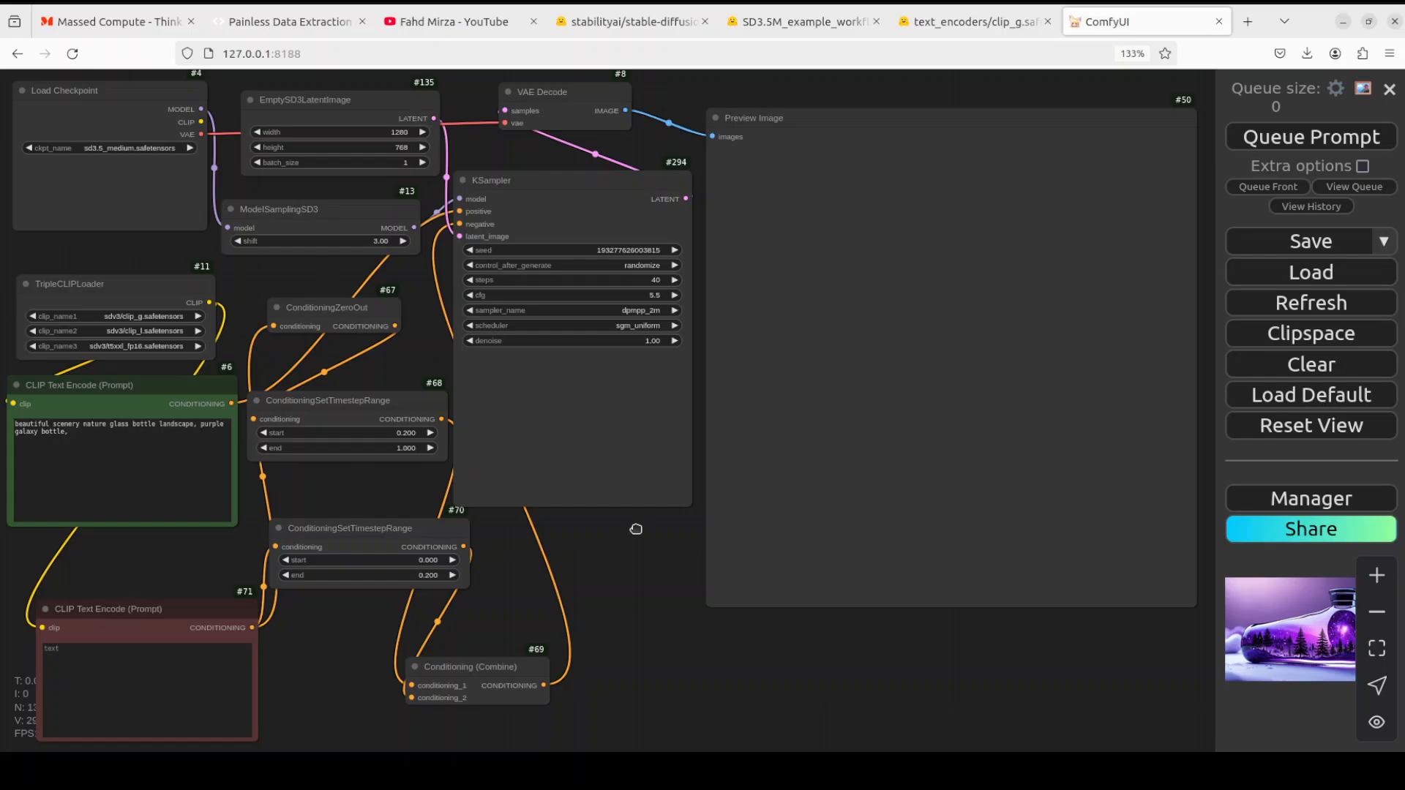
{"action": "mouse_move", "coordinate": [616, 527]}
{"action": "left_mouse_down"}
{"action": "mouse_move", "coordinate": [669, 536]}
{"action": "mouse_move", "coordinate": [832, 663]}
{"action": "left_mouse_up"}
{"action": "scroll", "coordinate": [676, 544], "scroll_direction": "up", "scroll_amount": 2}
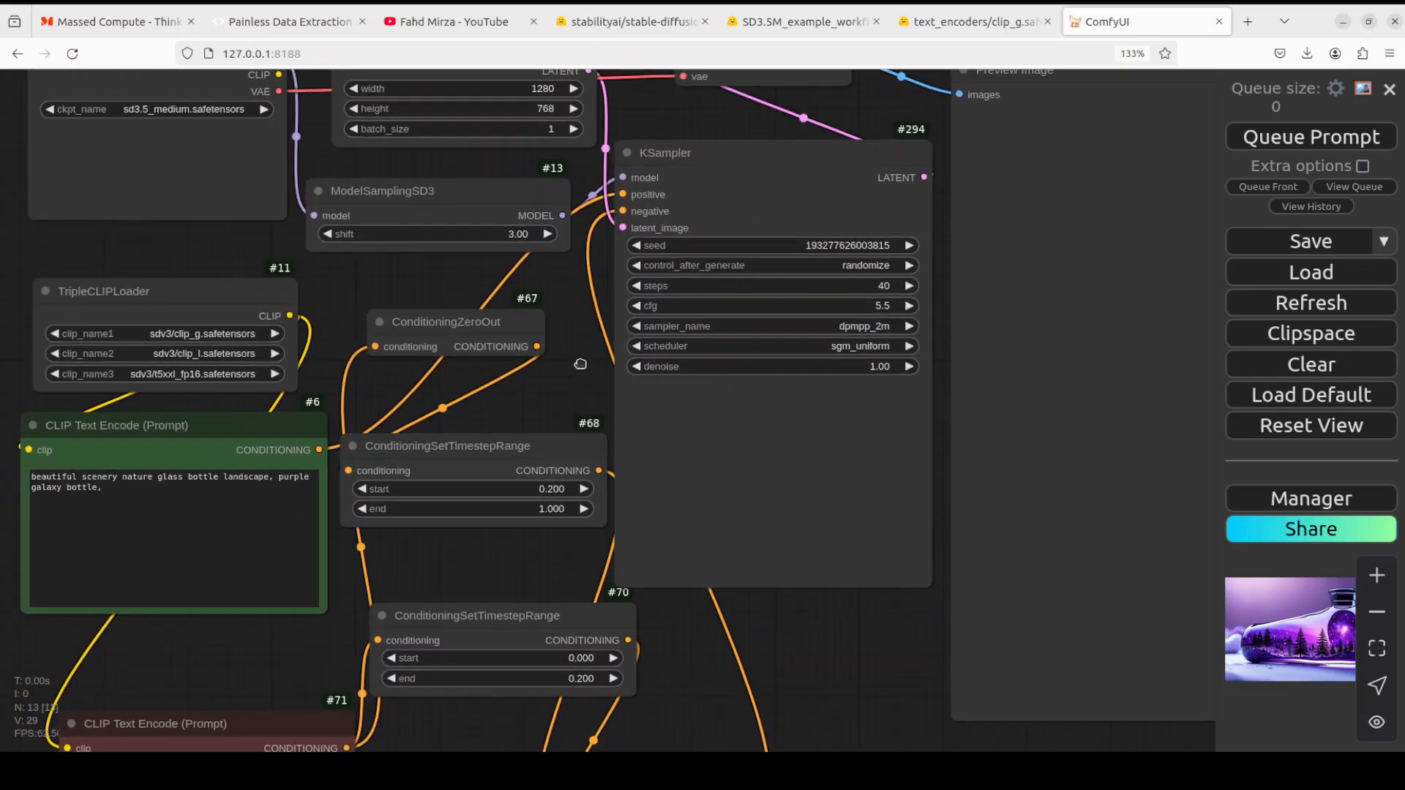
{"action": "left_click_drag", "start_coordinate": [570, 363], "coordinate": [614, 450]}
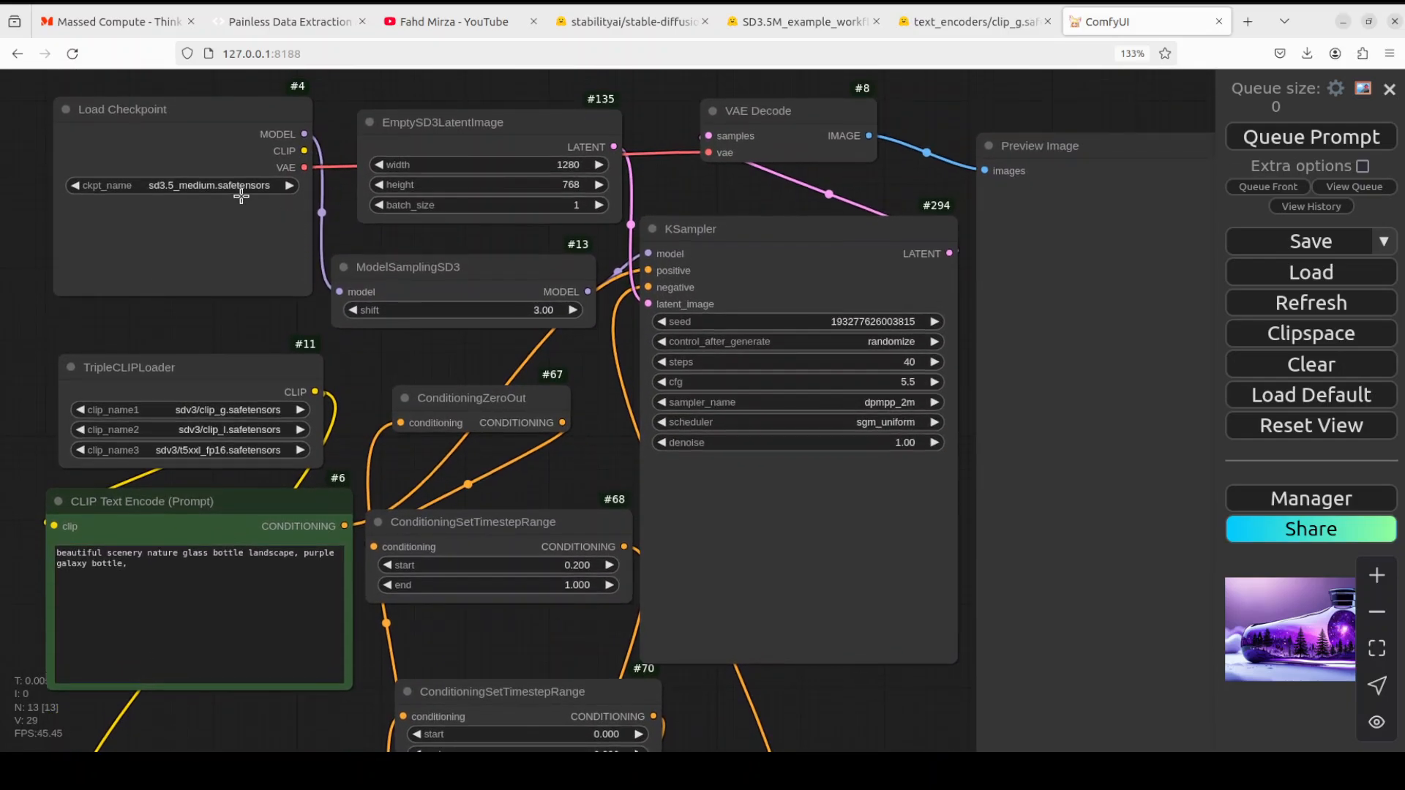
{"action": "left_click", "coordinate": [235, 188]}
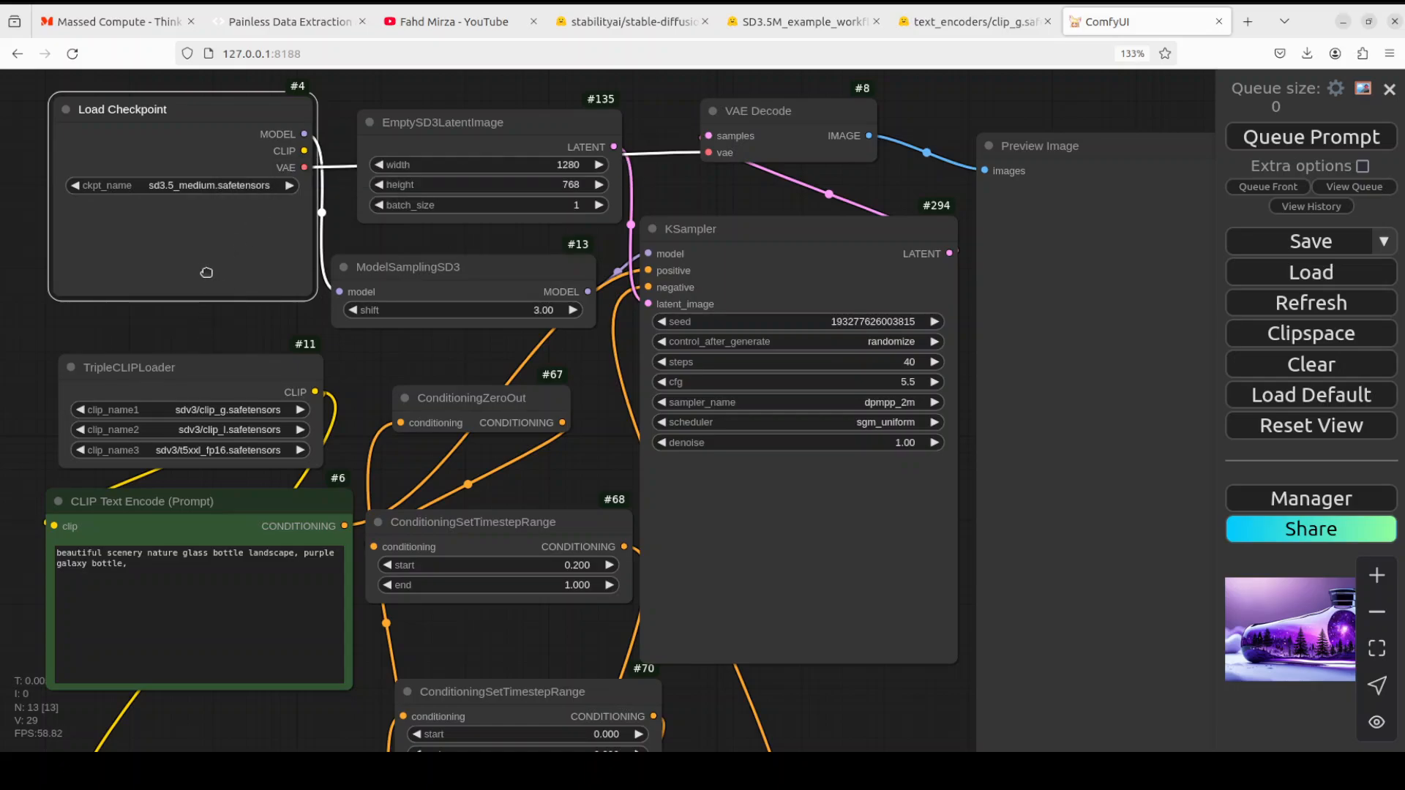
- Set TripleCLIPLoader to clip_g, clip_l and t5xxl_fp16, then select all of the positive prompt text
{"action": "left_click_drag", "start_coordinate": [201, 331], "coordinate": [208, 269]}
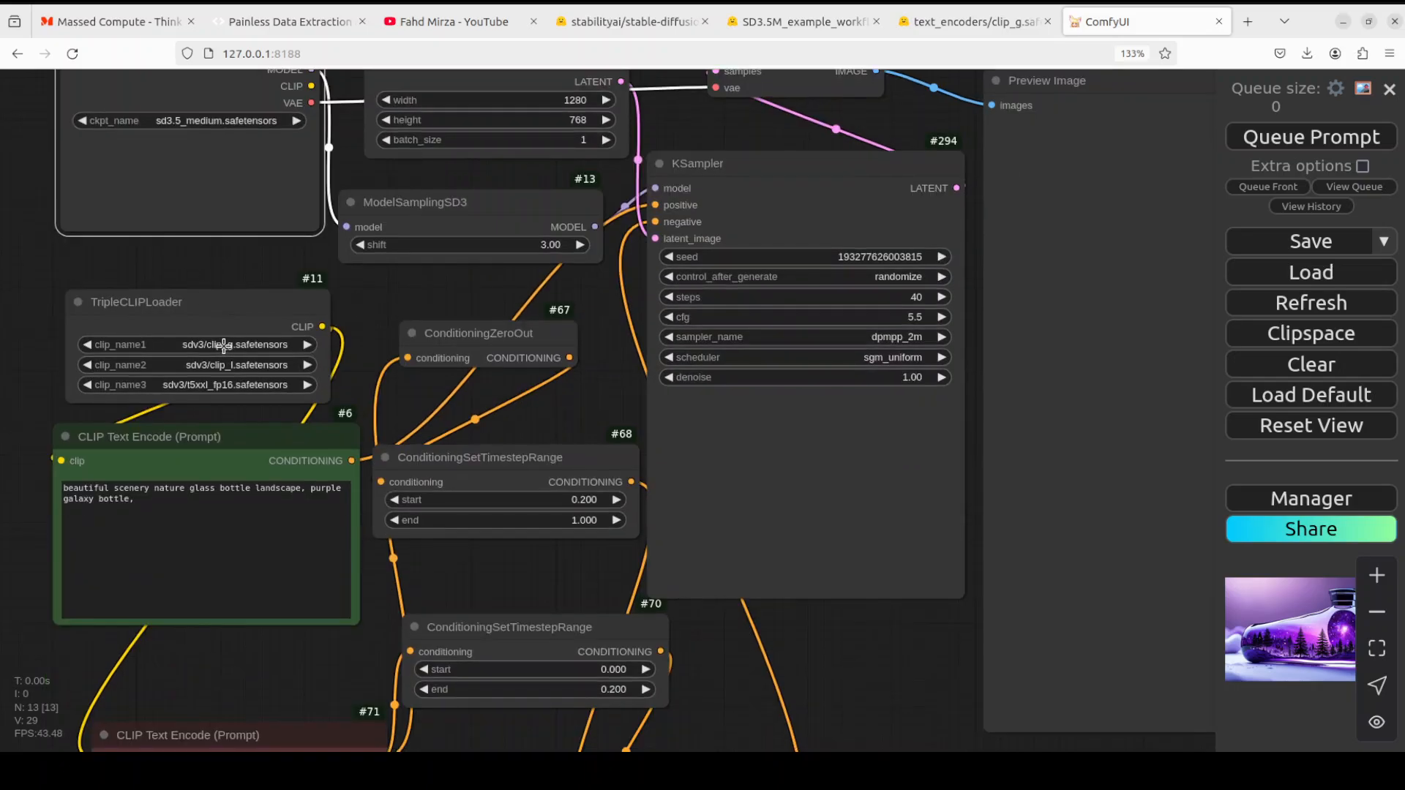
{"action": "left_click", "coordinate": [225, 345]}
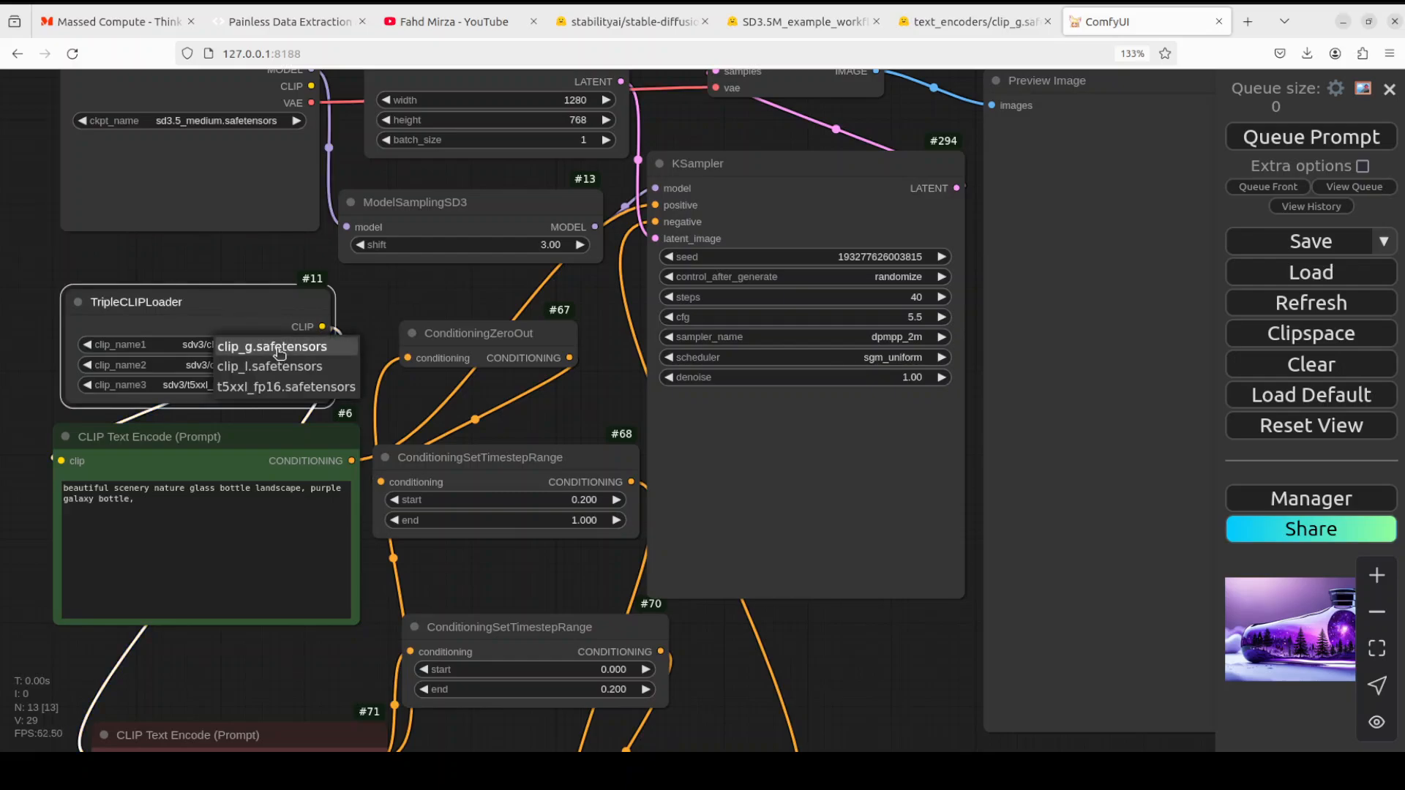
{"action": "left_click", "coordinate": [280, 349]}
{"action": "left_click", "coordinate": [251, 366]}
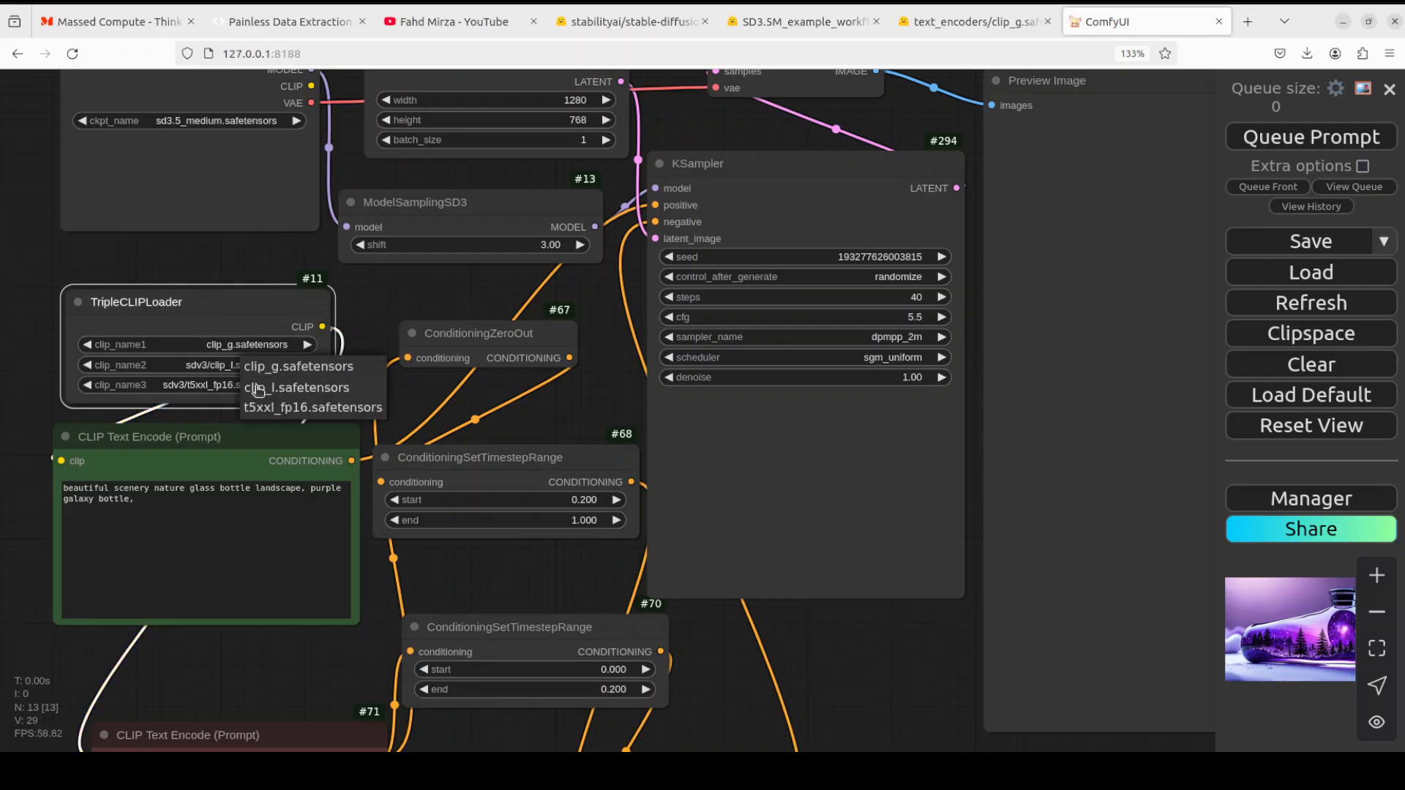
{"action": "left_click", "coordinate": [259, 388]}
{"action": "left_click", "coordinate": [245, 391]}
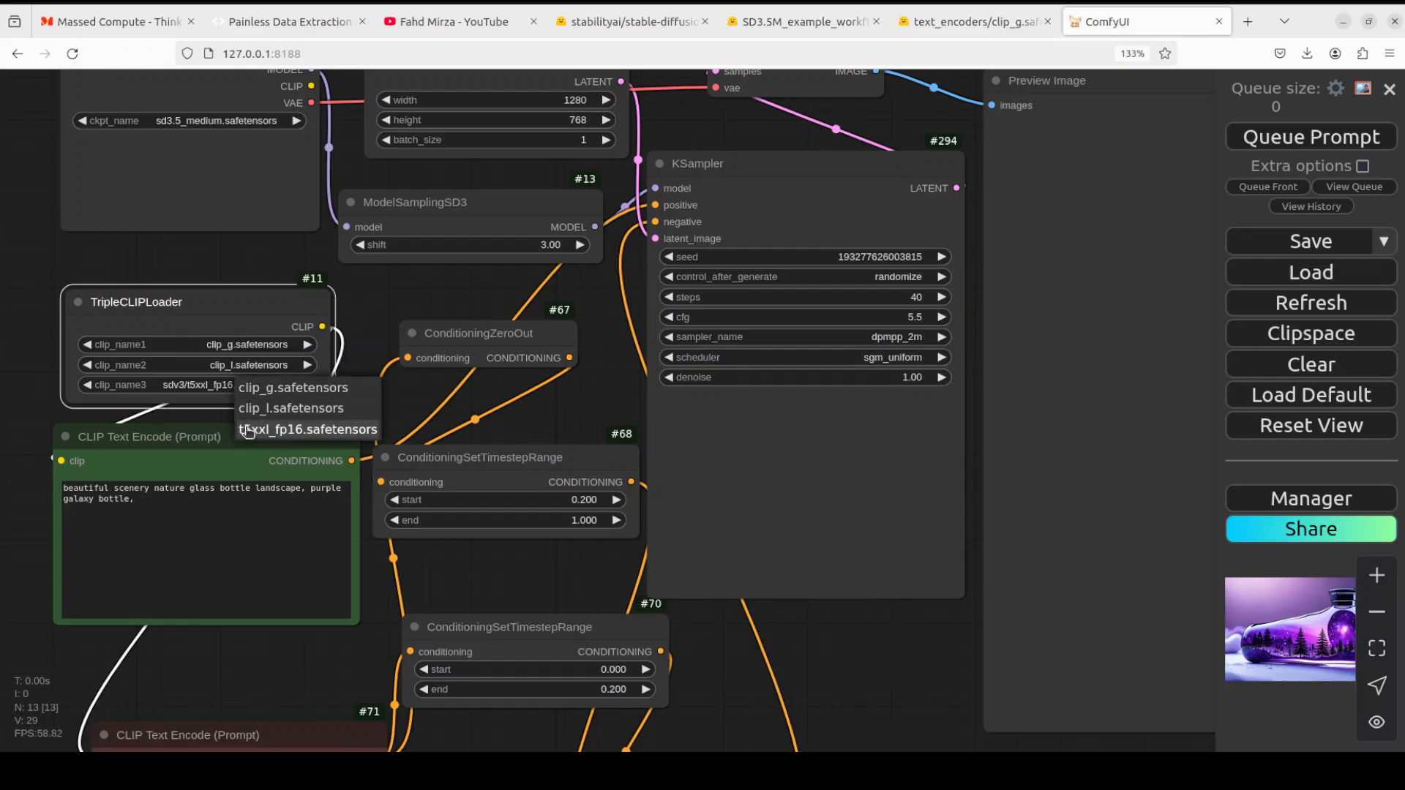
{"action": "left_click", "coordinate": [286, 428]}
{"action": "left_click", "coordinate": [151, 503]}
{"action": "key", "text": "ctrl+a"}
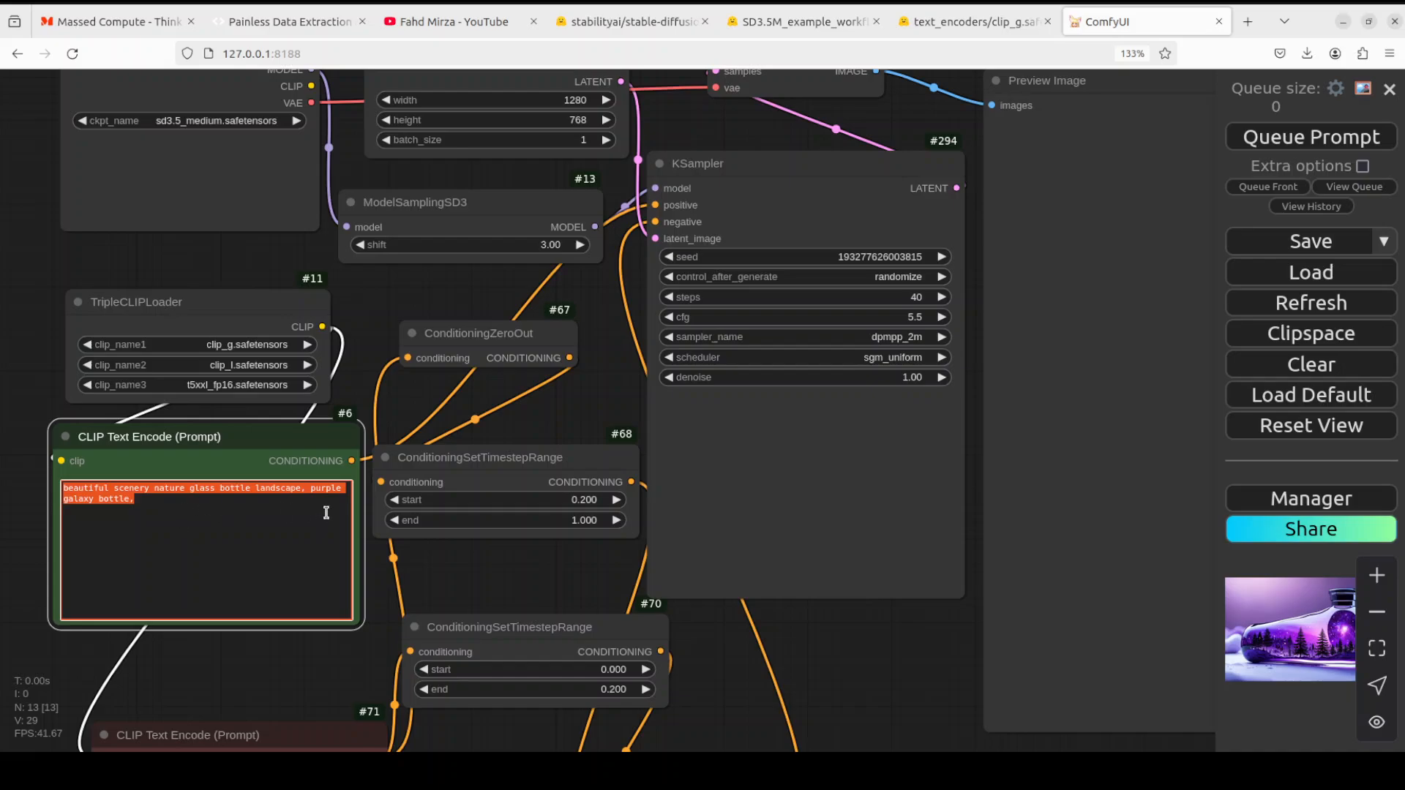
- Tidy the negative prompt and ConditioningZeroOut node positions and keep dpmpp_2m as the sampler
{"action": "left_click", "coordinate": [219, 659]}
{"action": "left_click_drag", "start_coordinate": [219, 675], "coordinate": [220, 625]}
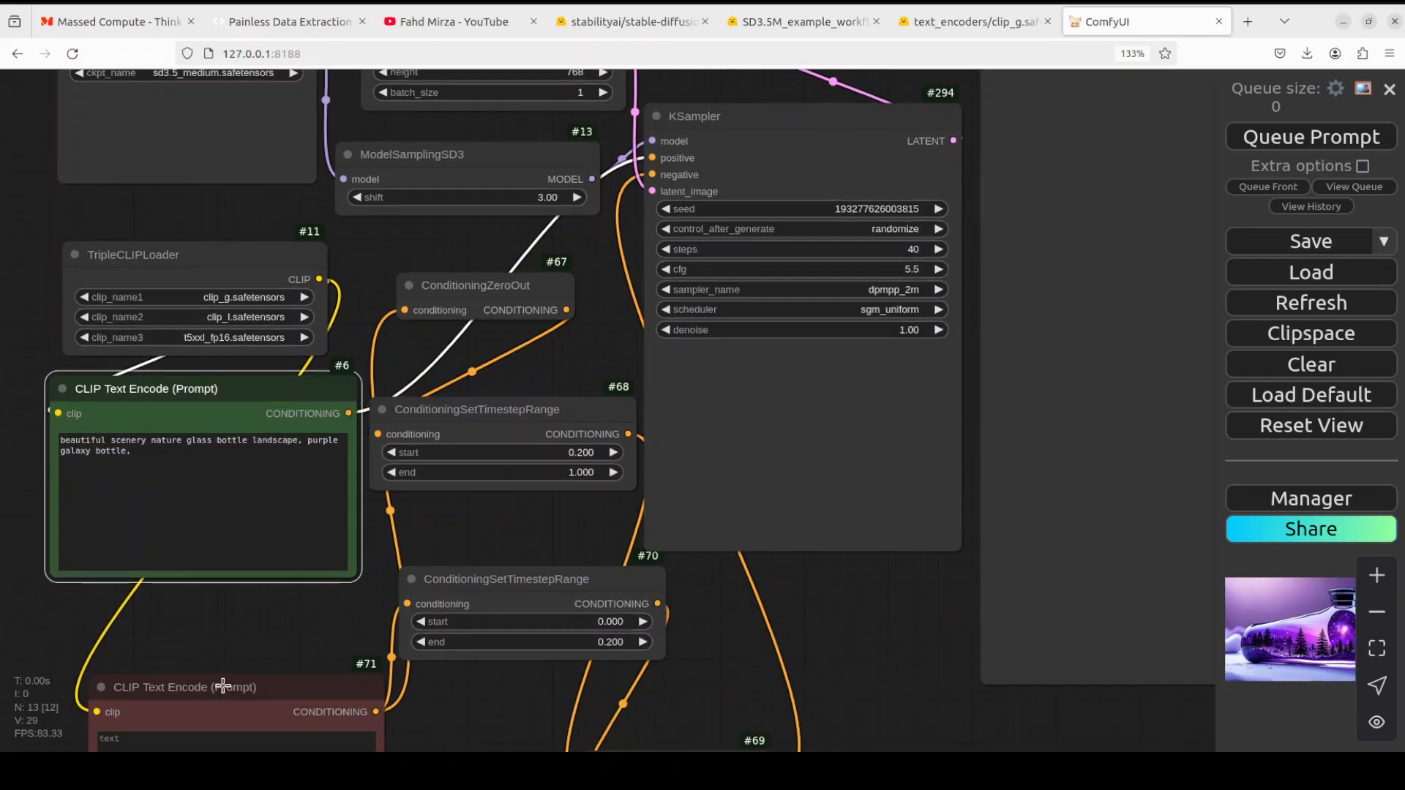
{"action": "left_click_drag", "start_coordinate": [223, 687], "coordinate": [199, 608]}
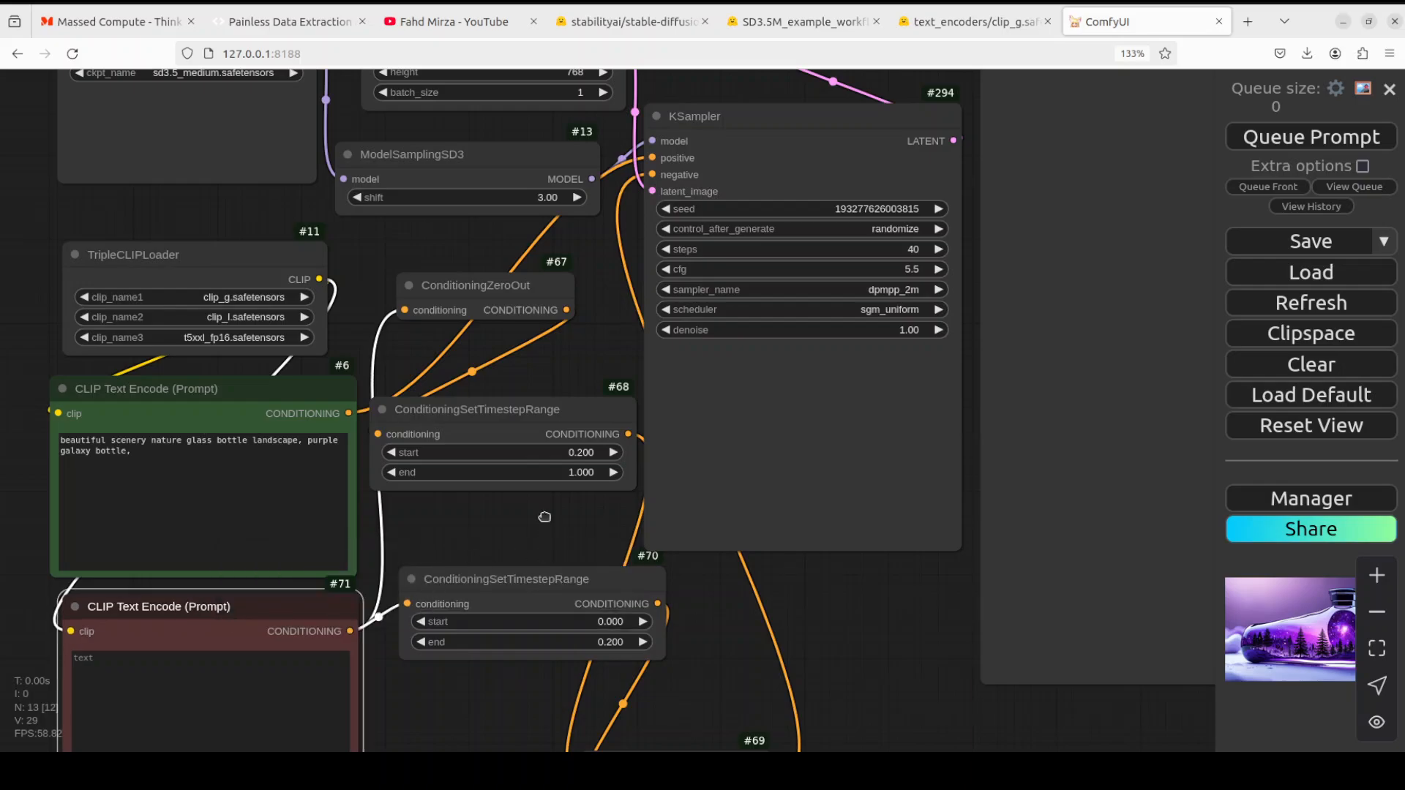
{"action": "left_click_drag", "start_coordinate": [543, 517], "coordinate": [508, 631]}
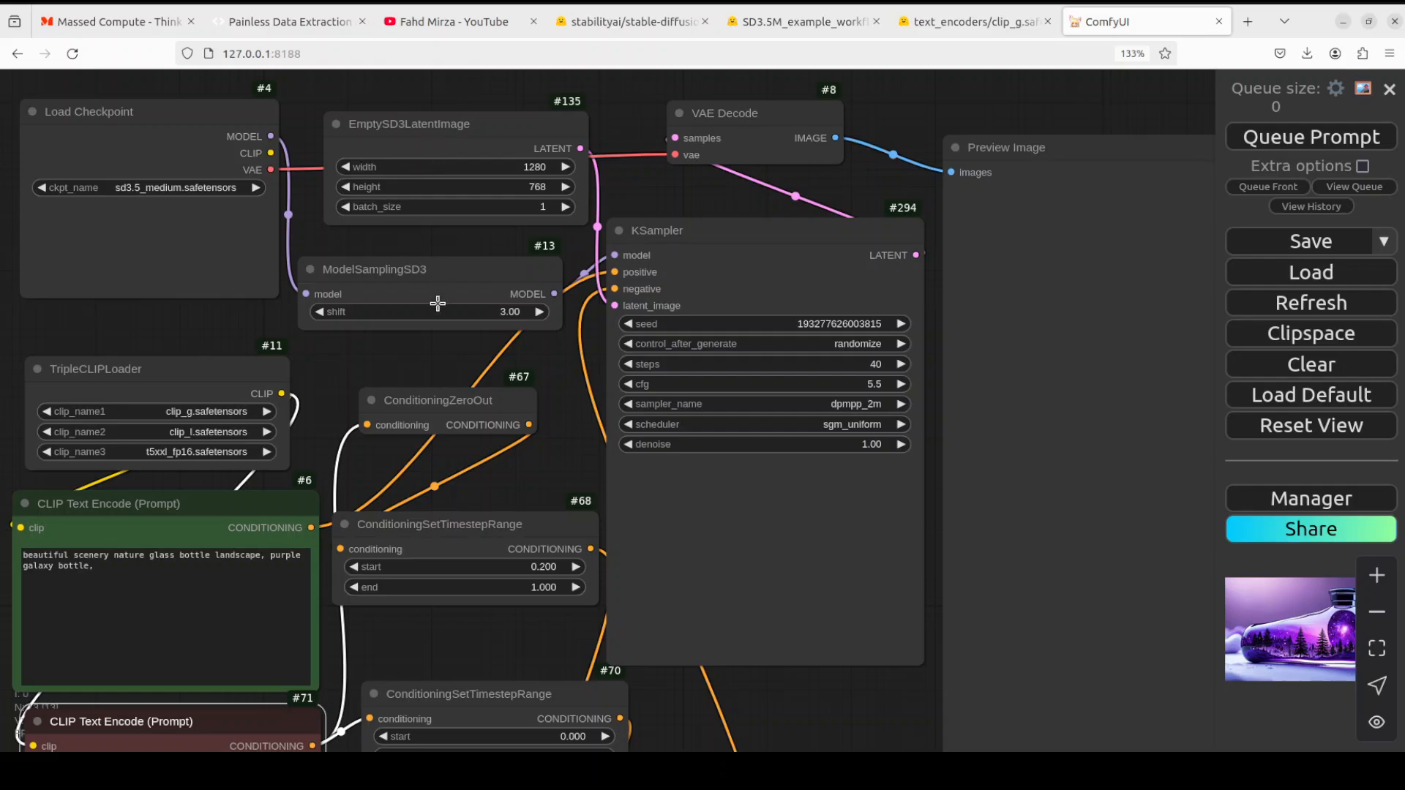
{"action": "left_click_drag", "start_coordinate": [436, 398], "coordinate": [415, 360]}
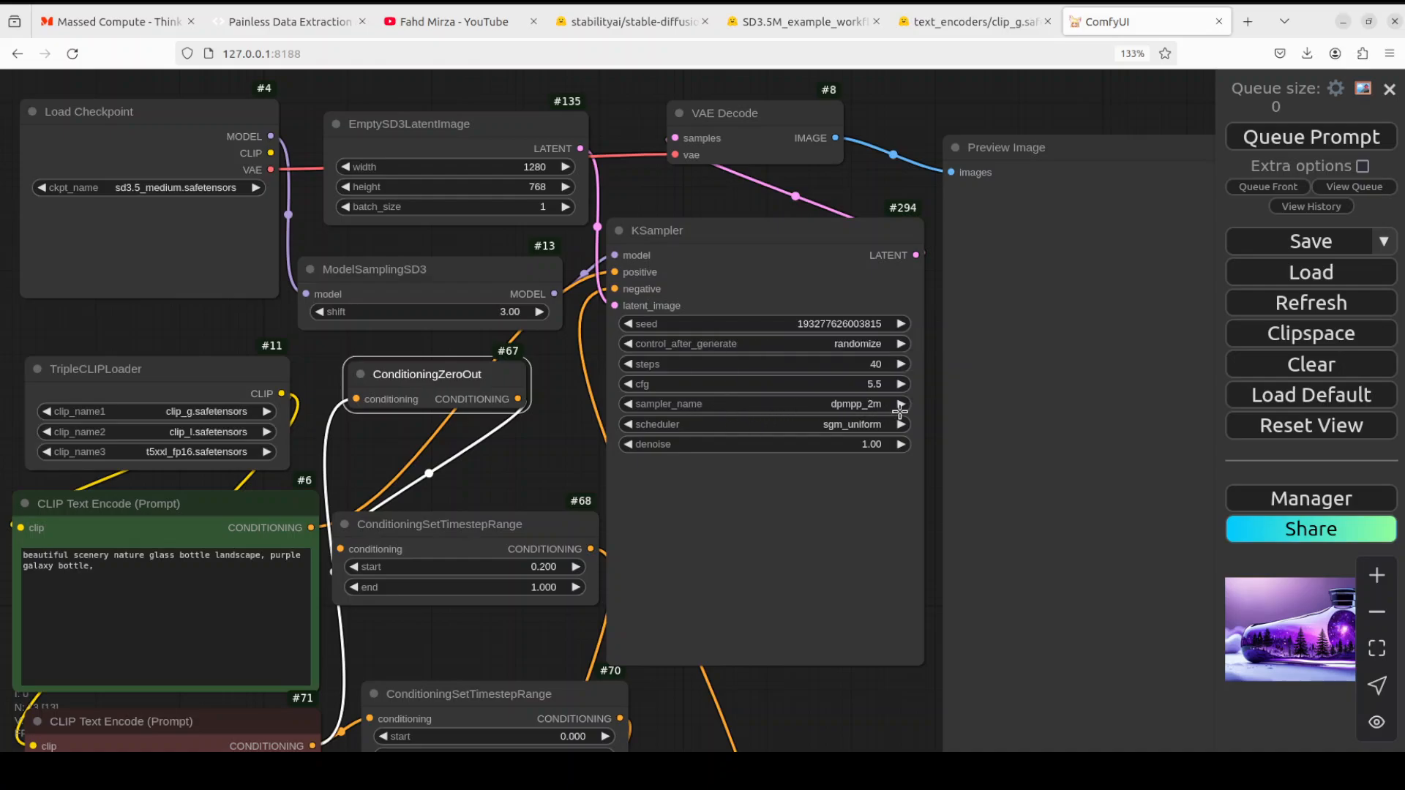
{"action": "left_click", "coordinate": [810, 405]}
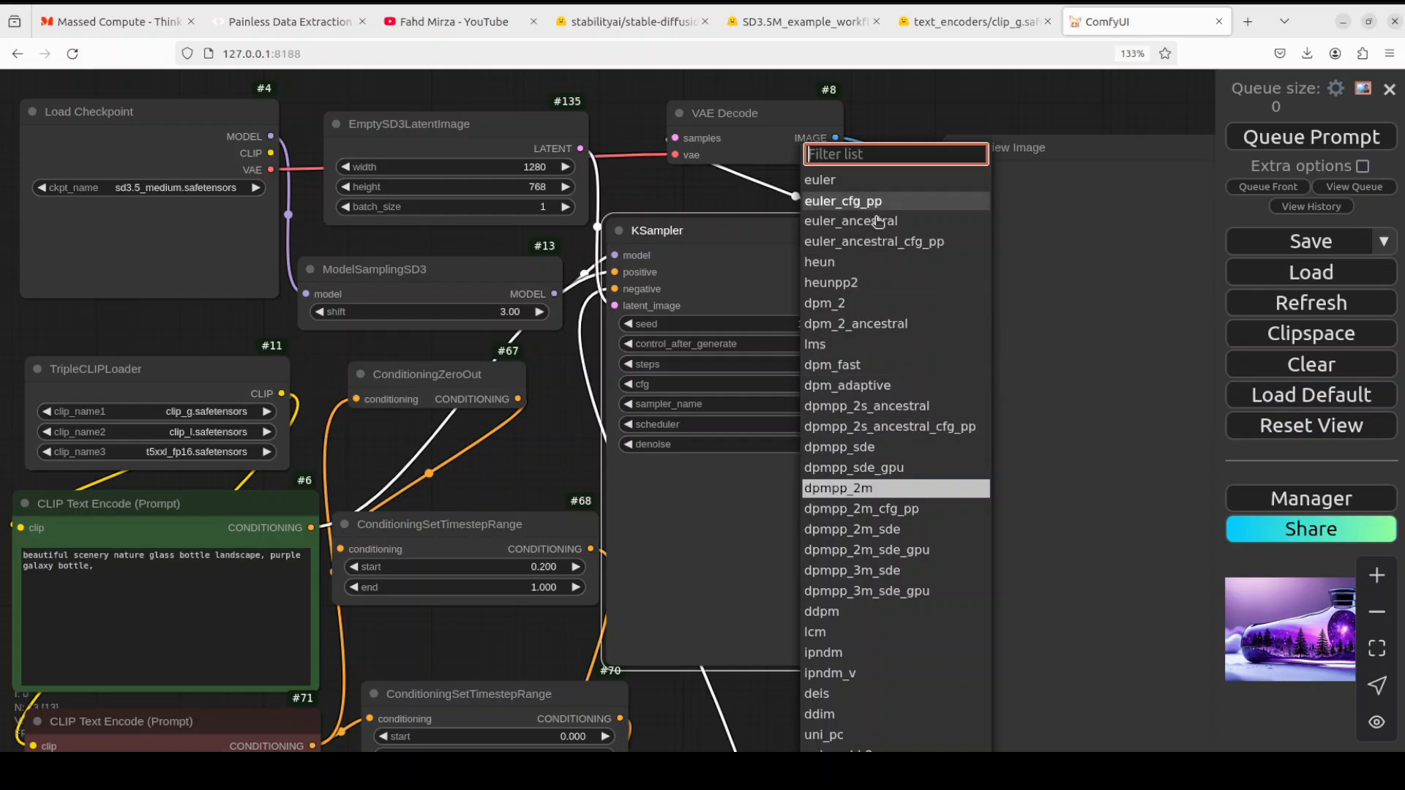
{"action": "left_click", "coordinate": [759, 485]}
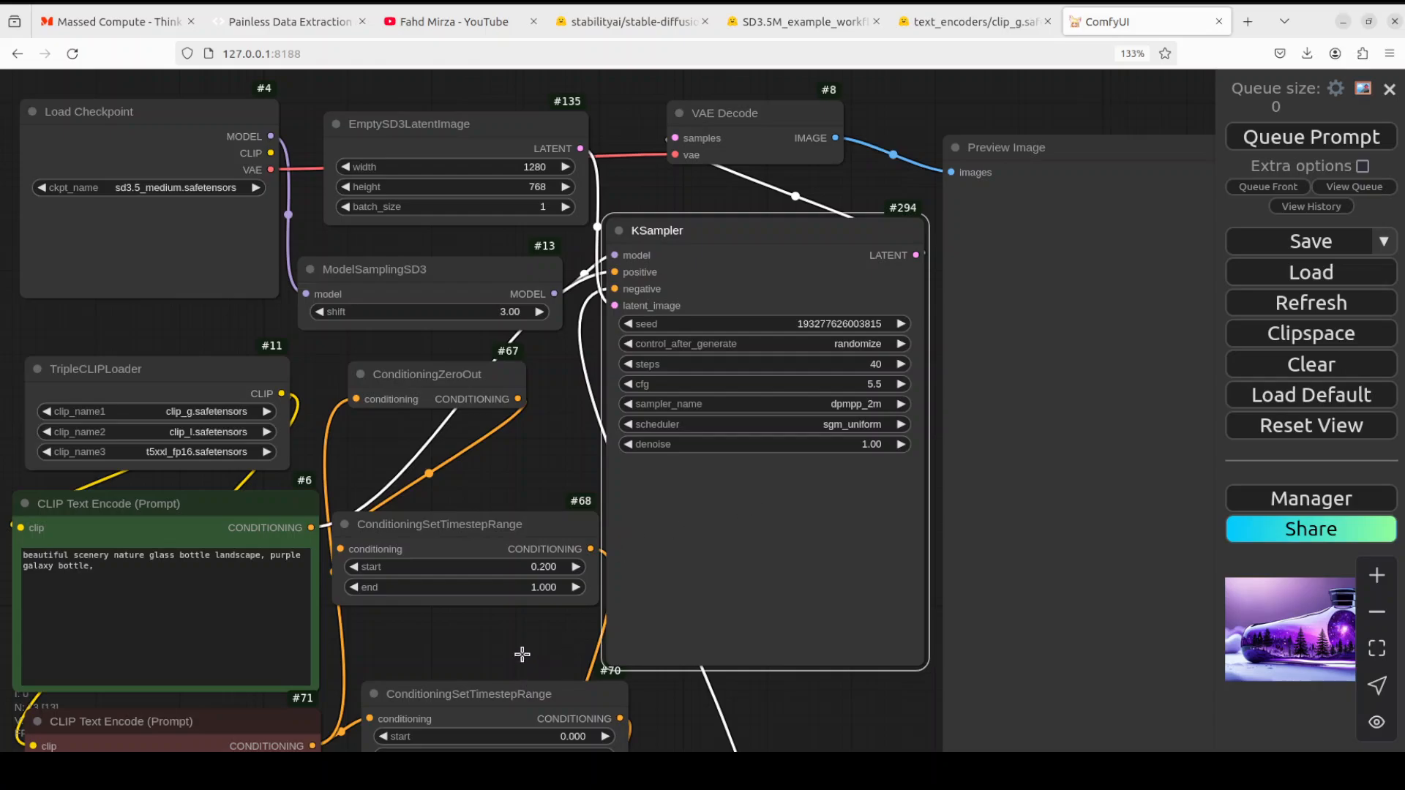
- Move timestep range node #70 higher and queue the galaxy bottle prompt for generation
{"action": "left_click_drag", "start_coordinate": [468, 694], "coordinate": [459, 630]}
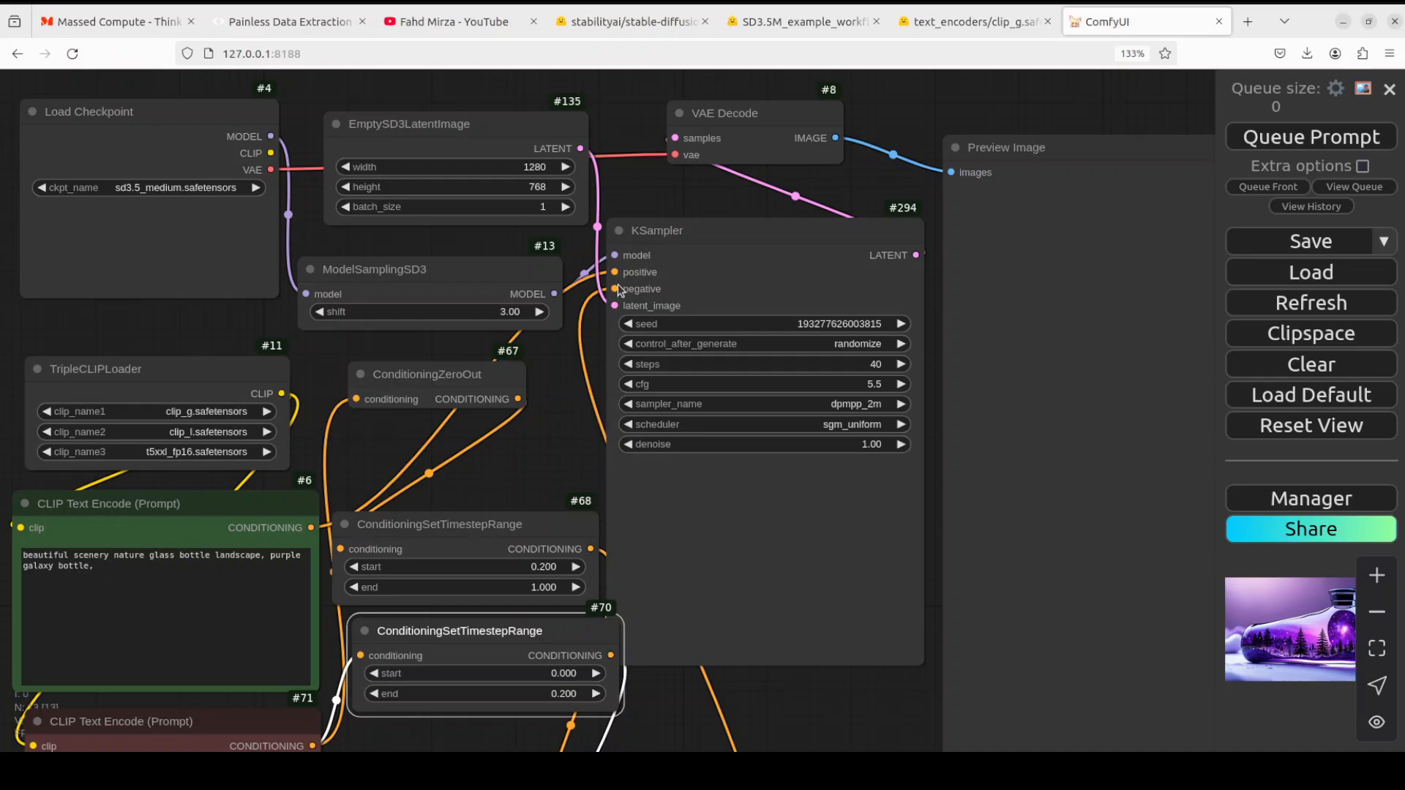
{"action": "left_click", "coordinate": [1299, 144]}
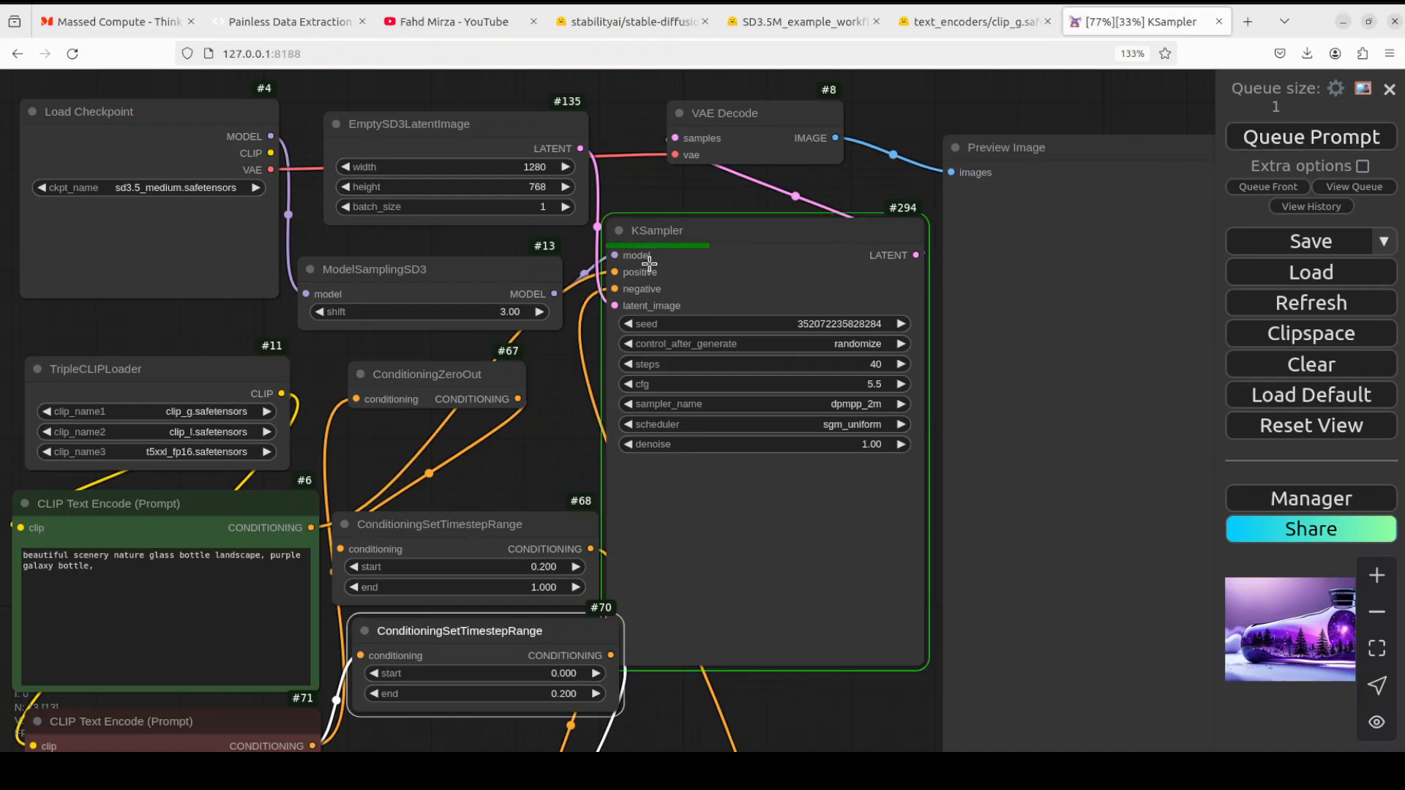
{"action": "right_click", "coordinate": [11, 131]}
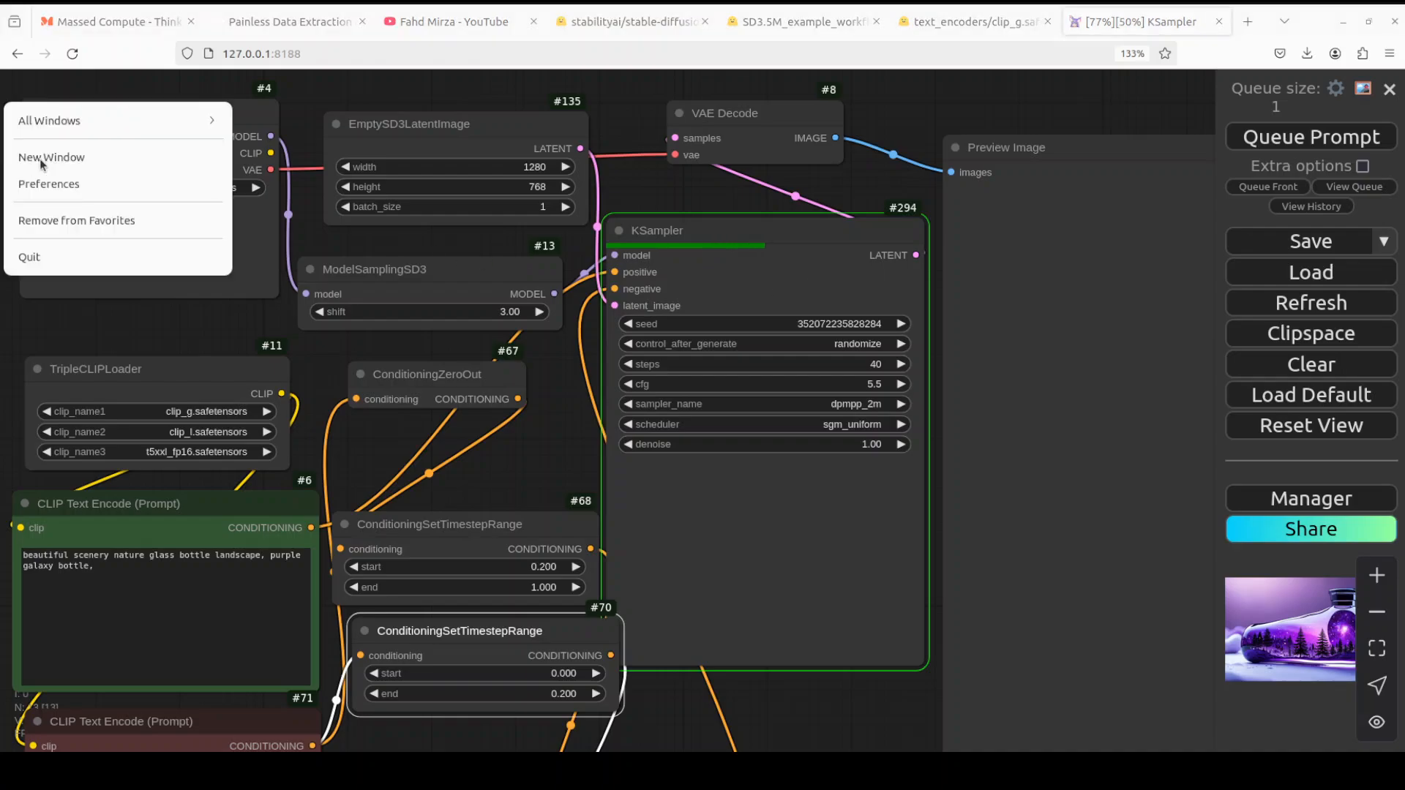
- Run nvidia-smi in a new terminal to see about 16 GB VRAM in use, then close it
{"action": "left_click", "coordinate": [66, 156]}
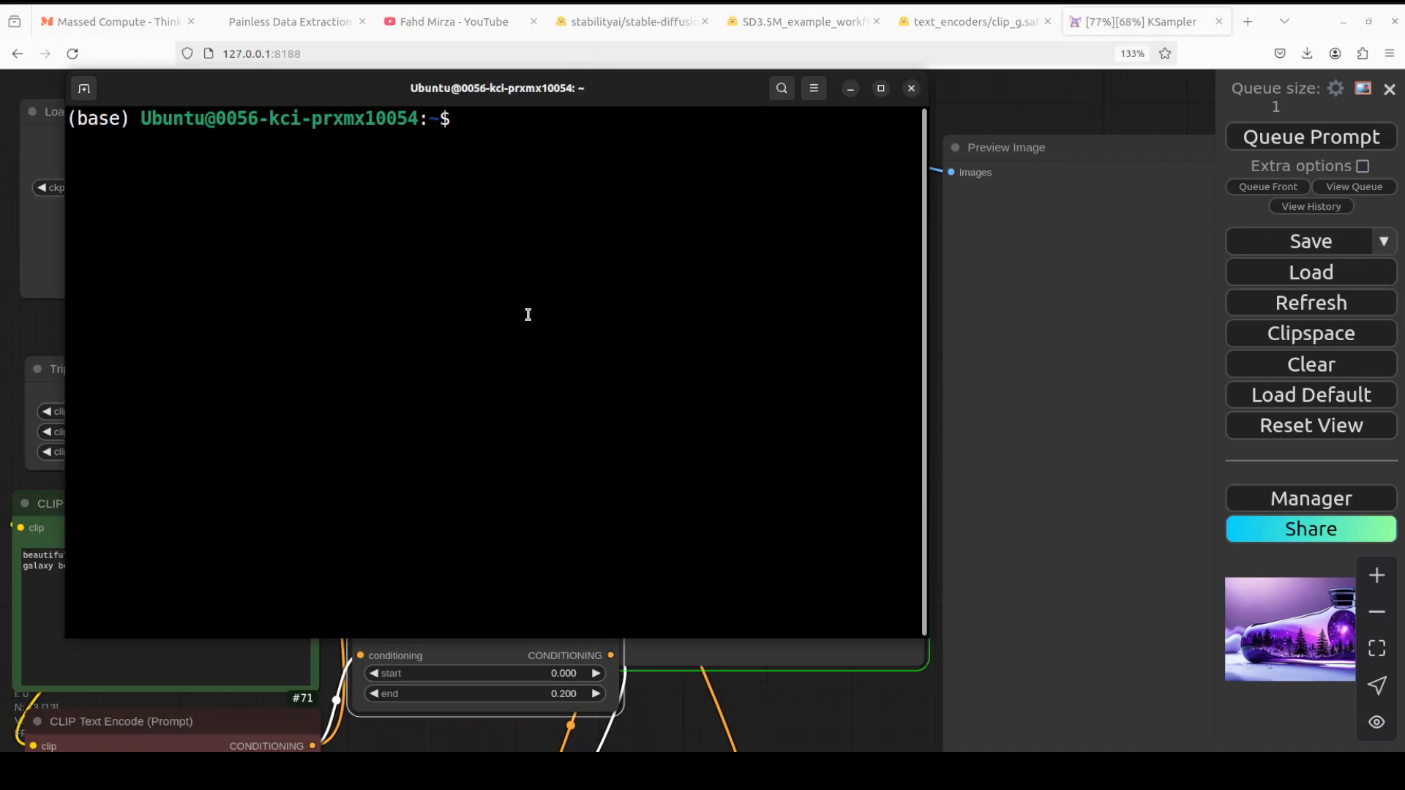
{"action": "type", "text": "nvidi"}
{"action": "type", "text": "a-smi"}
{"action": "key", "text": "Return"}
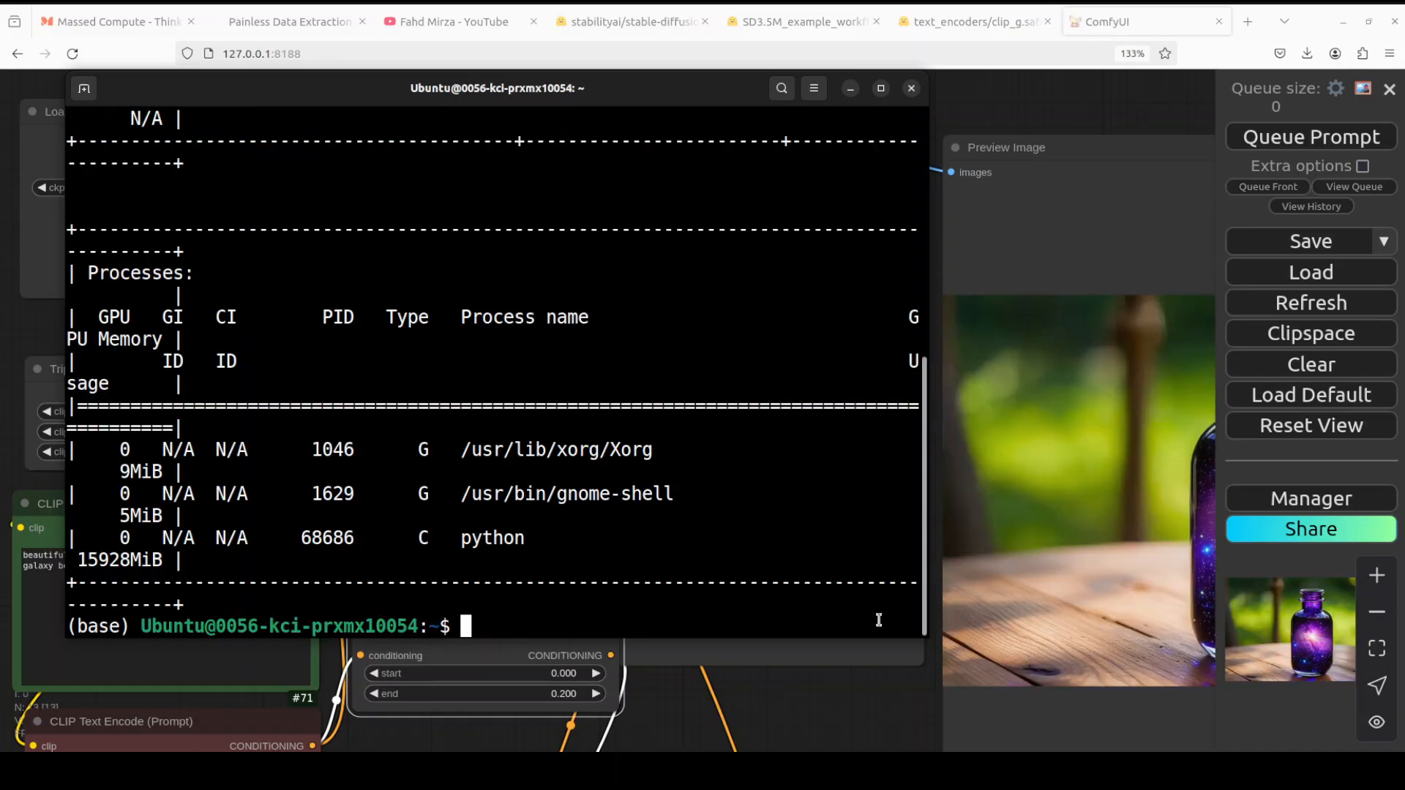
{"action": "left_click_drag", "start_coordinate": [928, 643], "coordinate": [1302, 665]}
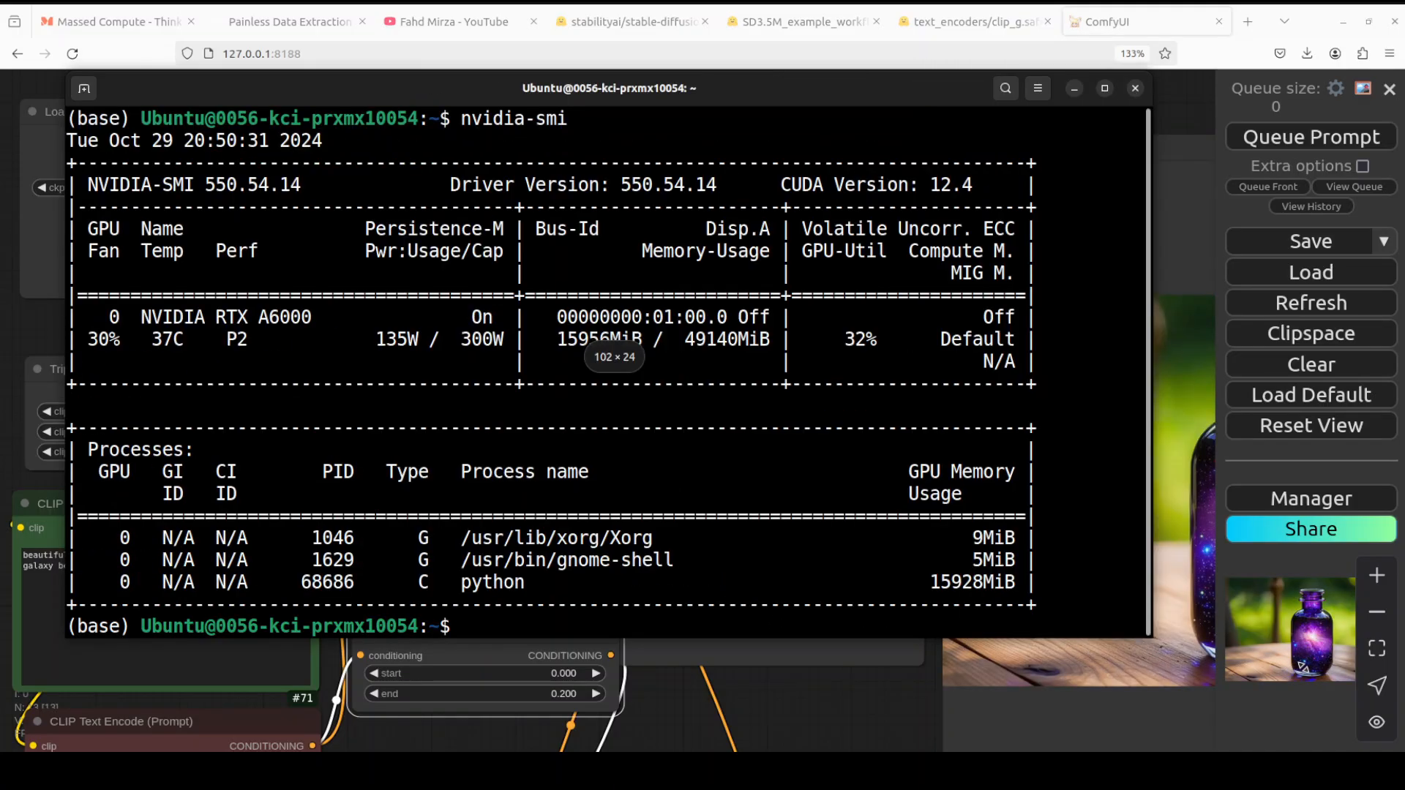
{"action": "left_click_drag", "start_coordinate": [1150, 635], "coordinate": [1290, 658]}
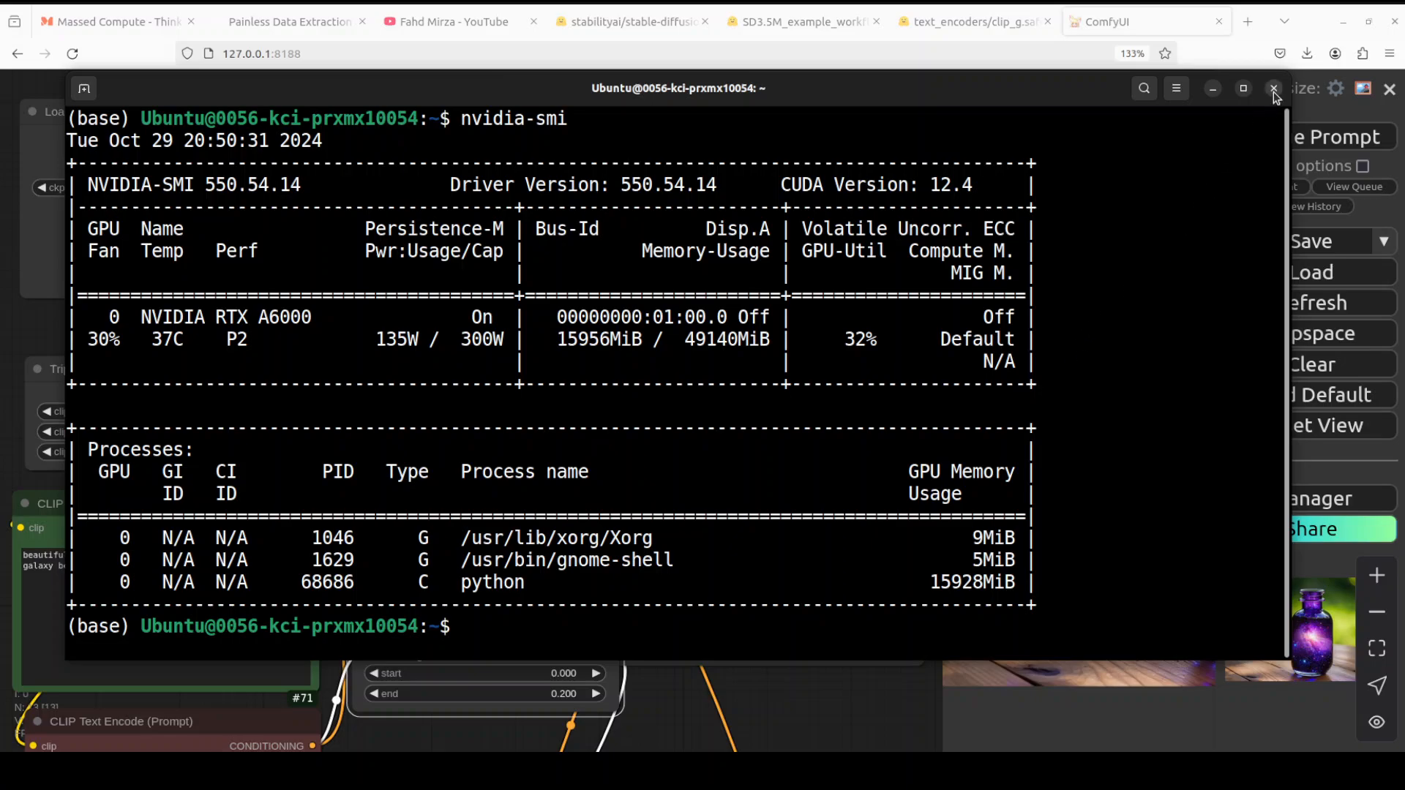
{"action": "key", "text": "ctrl+d"}
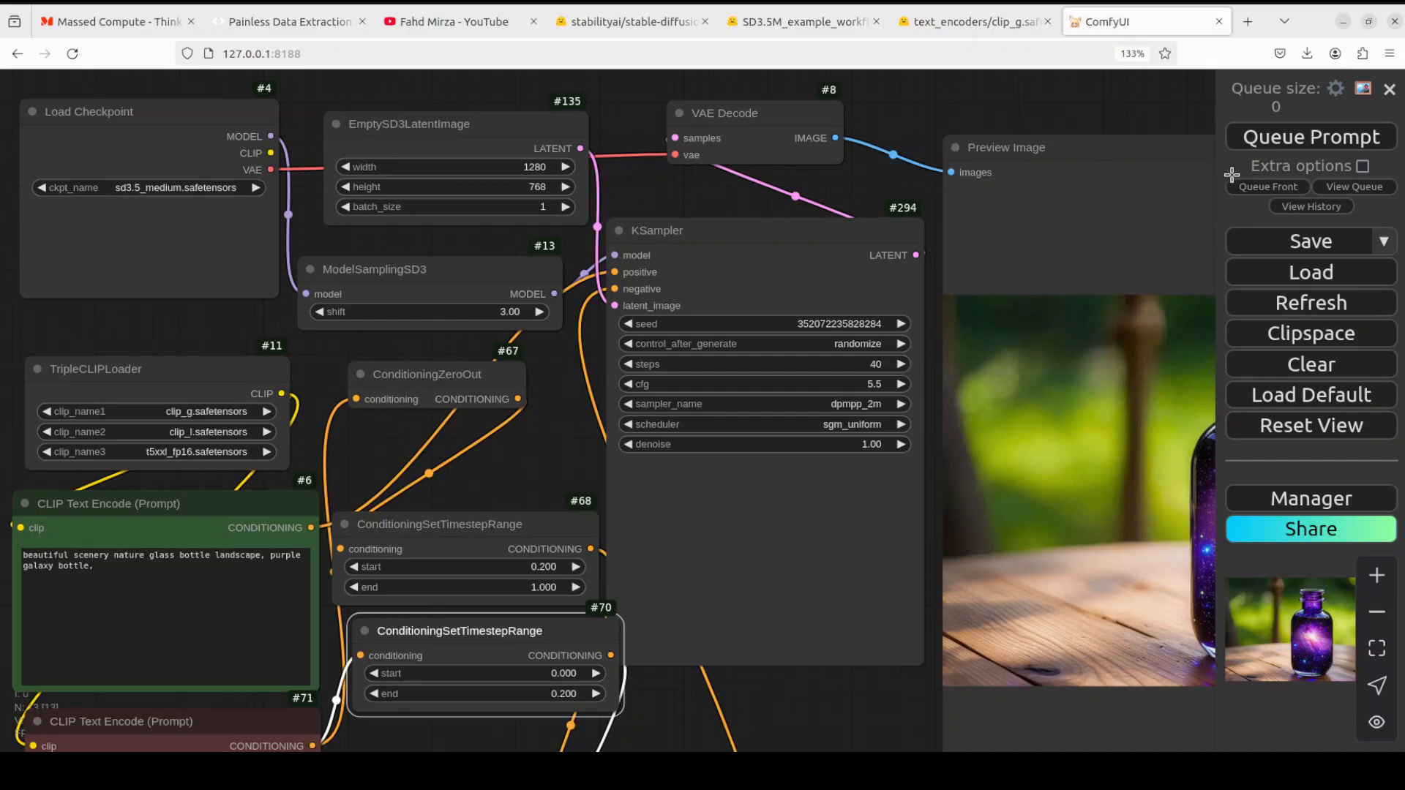
- Reposition the Preview Image node left and up to enlarge the galaxy bottle view
{"action": "left_click", "coordinate": [1095, 148]}
{"action": "left_click_drag", "start_coordinate": [1094, 147], "coordinate": [883, 117]}
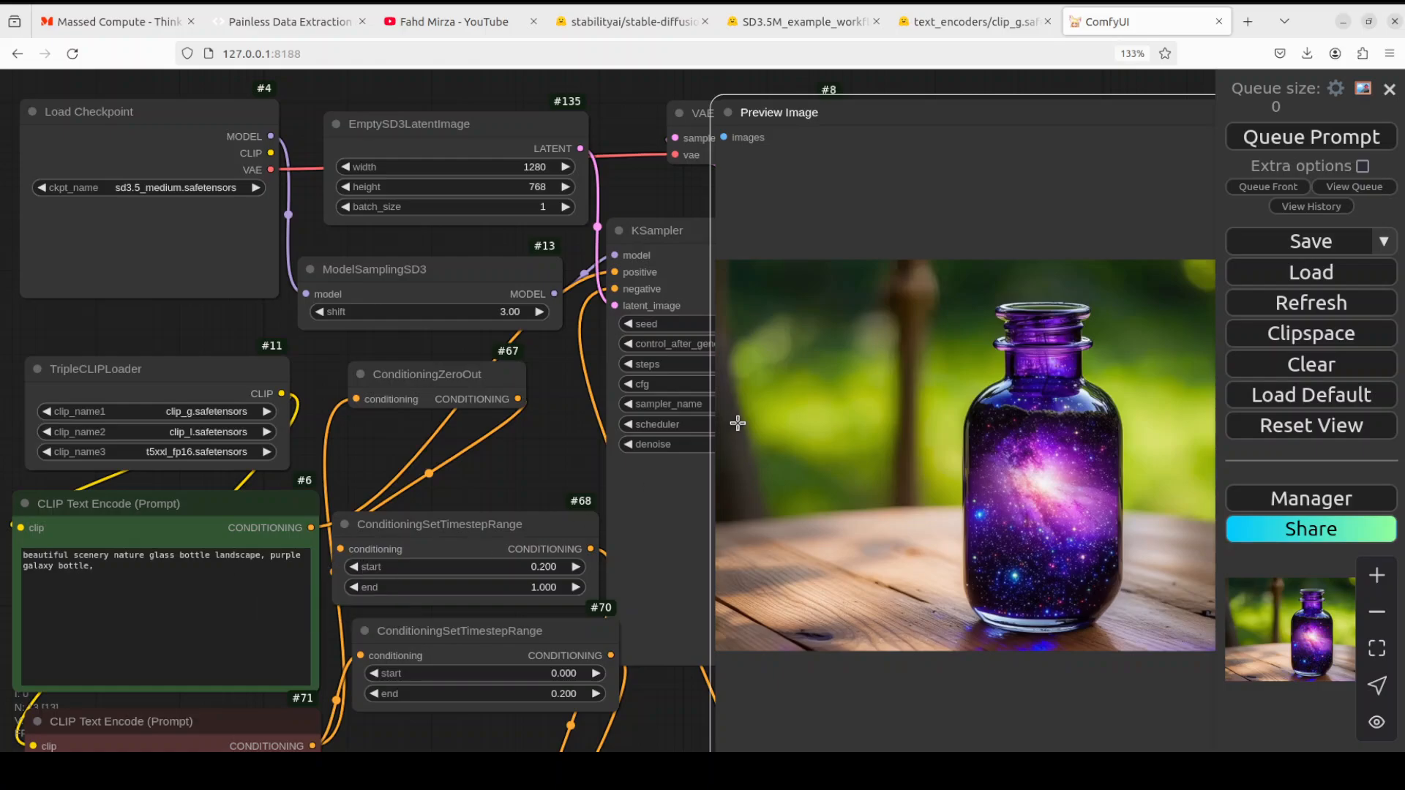
{"action": "left_click_drag", "start_coordinate": [818, 103], "coordinate": [778, 102]}
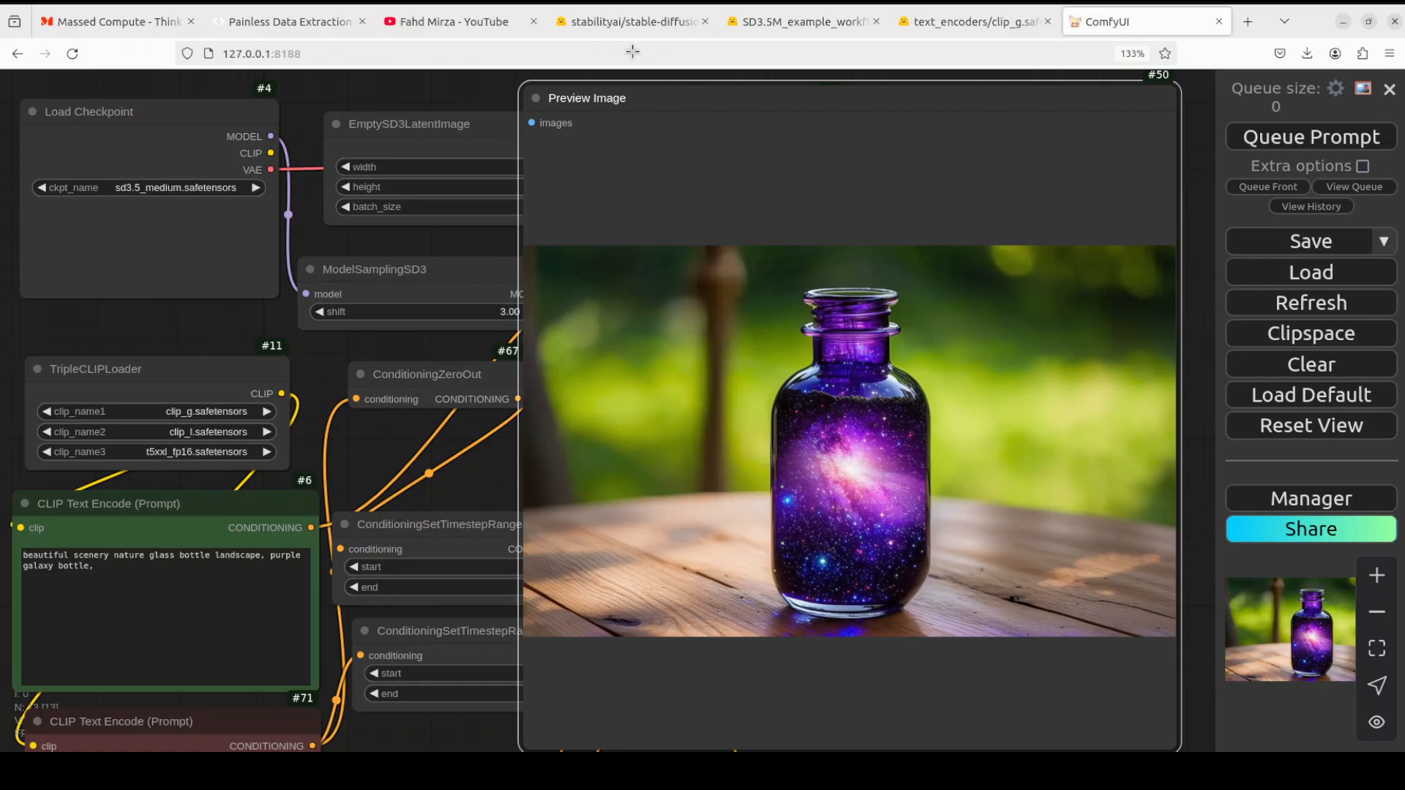
{"action": "mouse_move", "coordinate": [692, 97]}
{"action": "left_mouse_down"}
{"action": "mouse_move", "coordinate": [765, 96]}
{"action": "mouse_move", "coordinate": [652, 92]}
{"action": "left_mouse_up"}
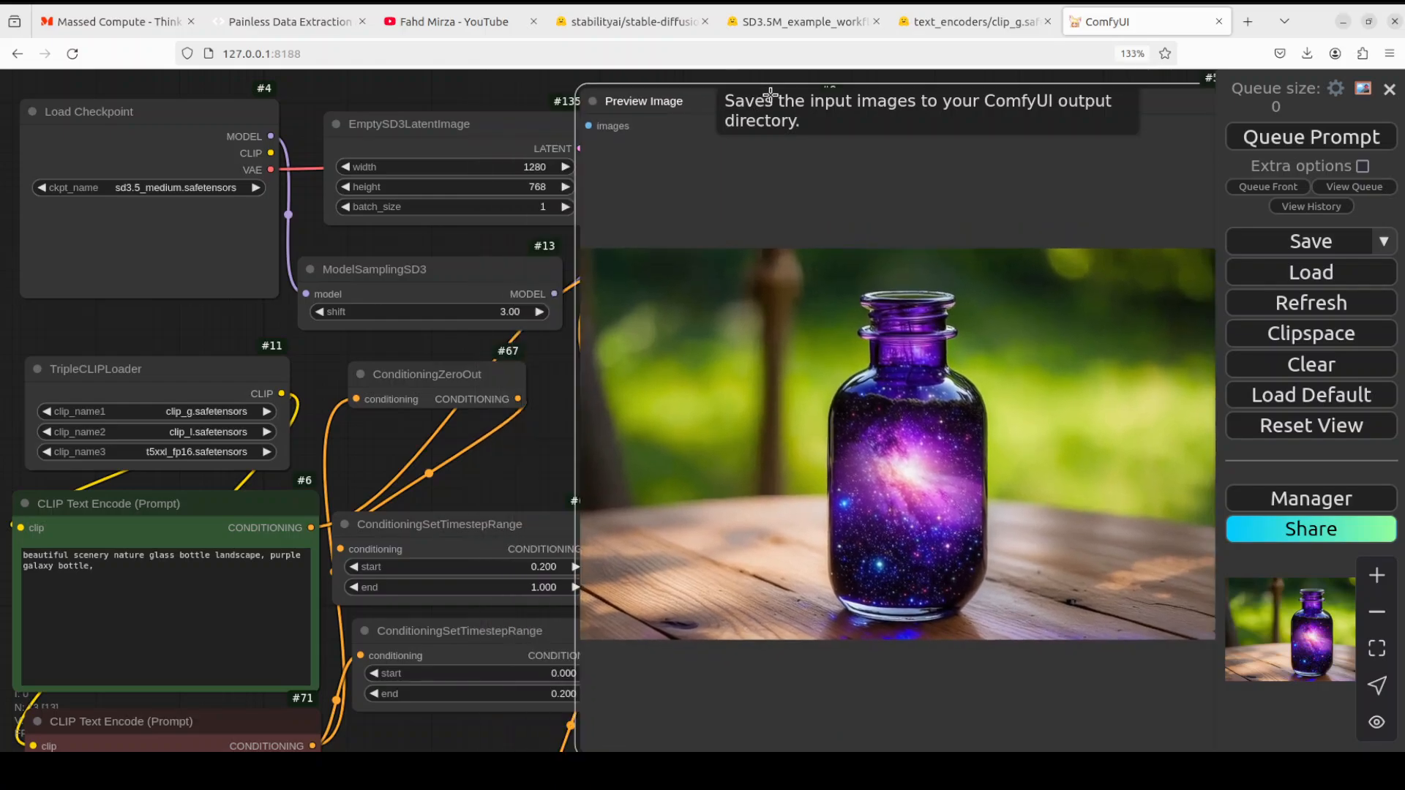
{"action": "left_click_drag", "start_coordinate": [770, 95], "coordinate": [789, 95]}
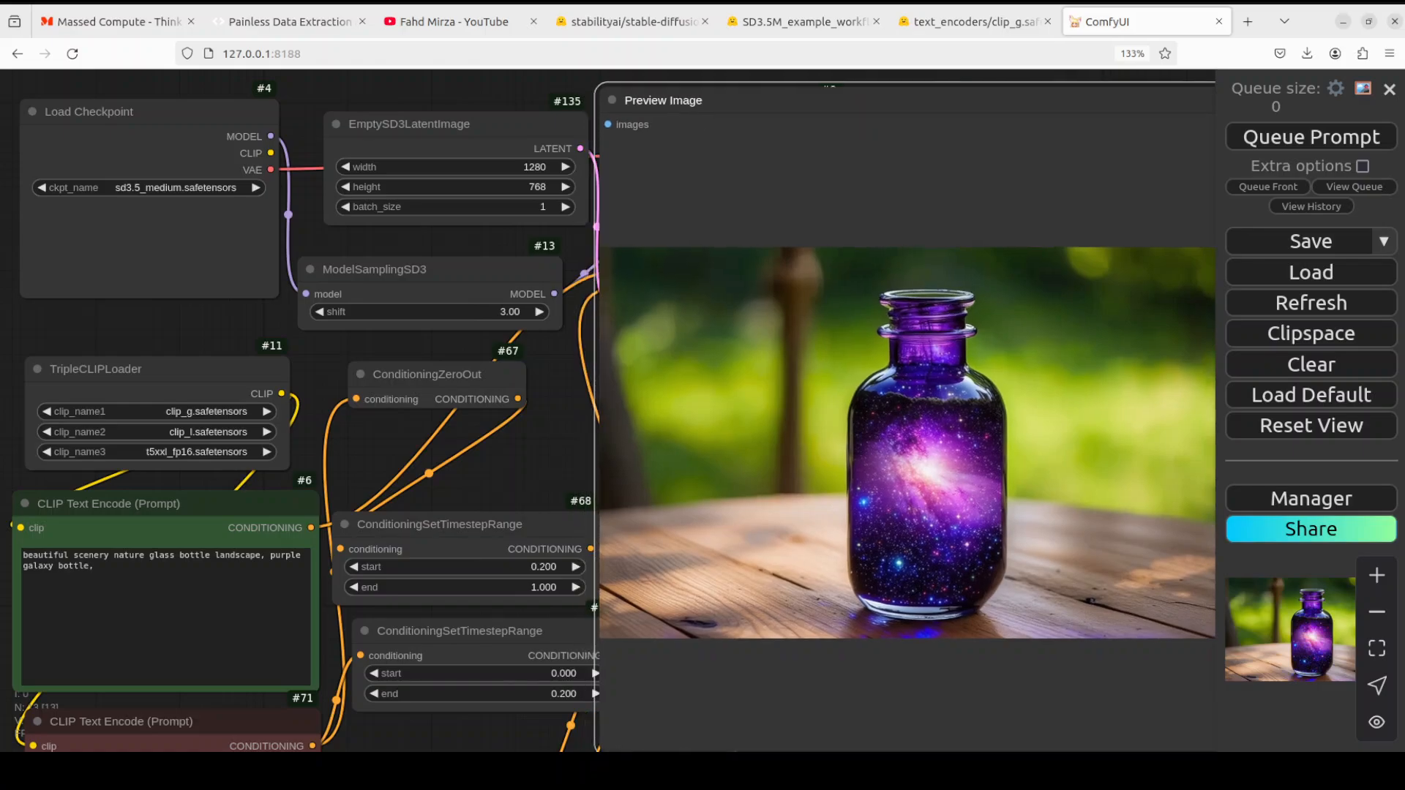
- Switch to the Massed Compute homepage tab
{"action": "left_click", "coordinate": [128, 21]}
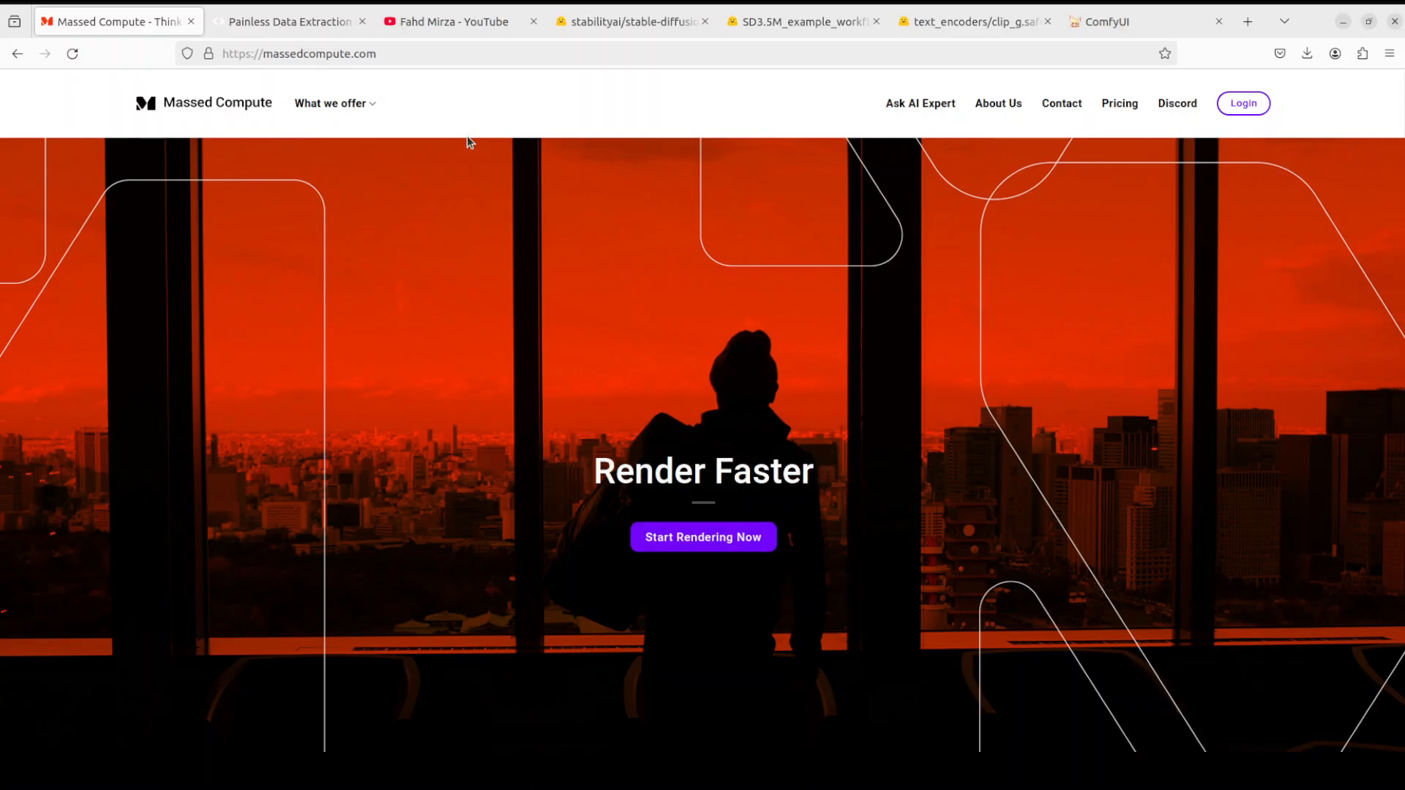
- Queue the beach prompt, delete the old galaxy bottle phrase, and enlarge the generated beach image area
{"action": "left_click", "coordinate": [1119, 27]}
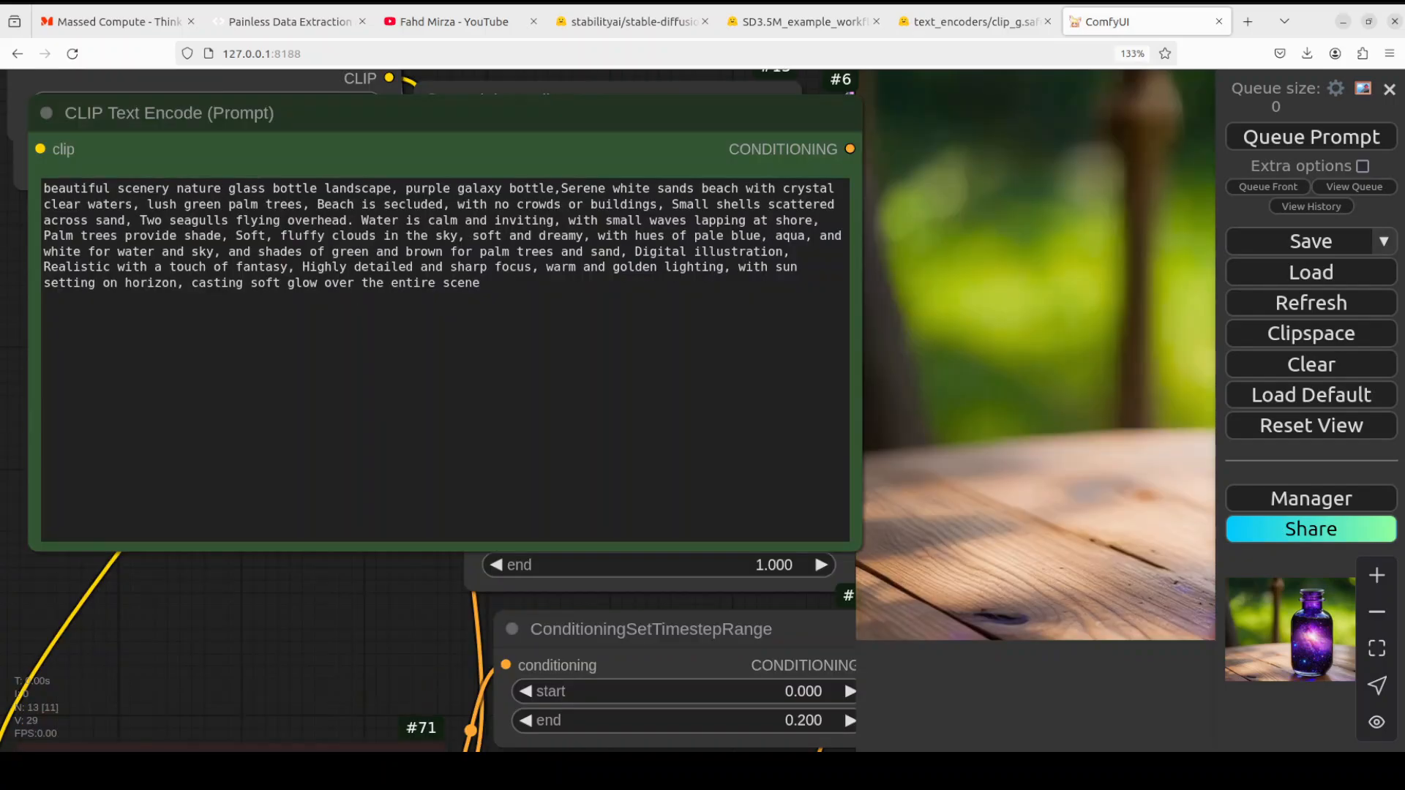
{"action": "left_click", "coordinate": [1311, 136]}
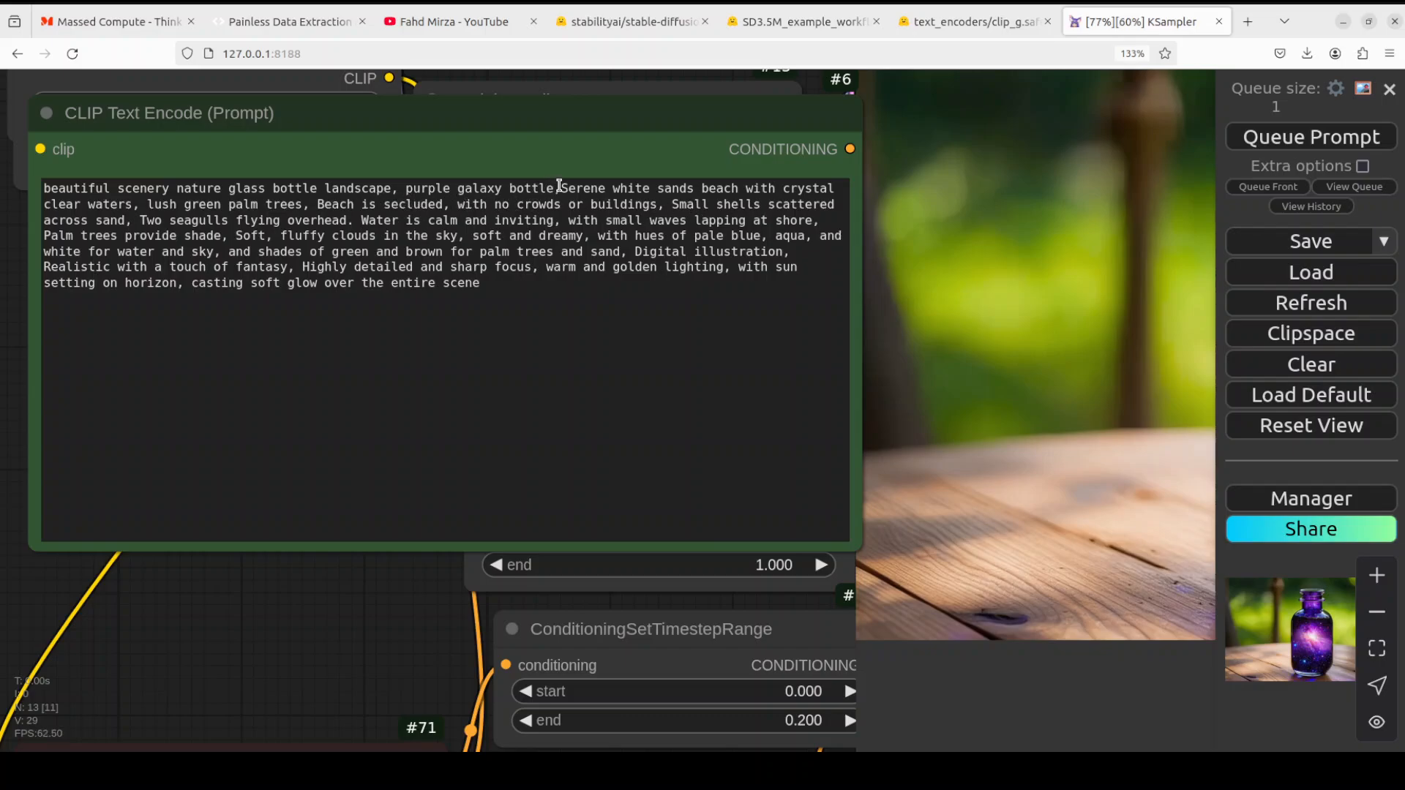
{"action": "left_click_drag", "start_coordinate": [559, 188], "coordinate": [44, 188]}
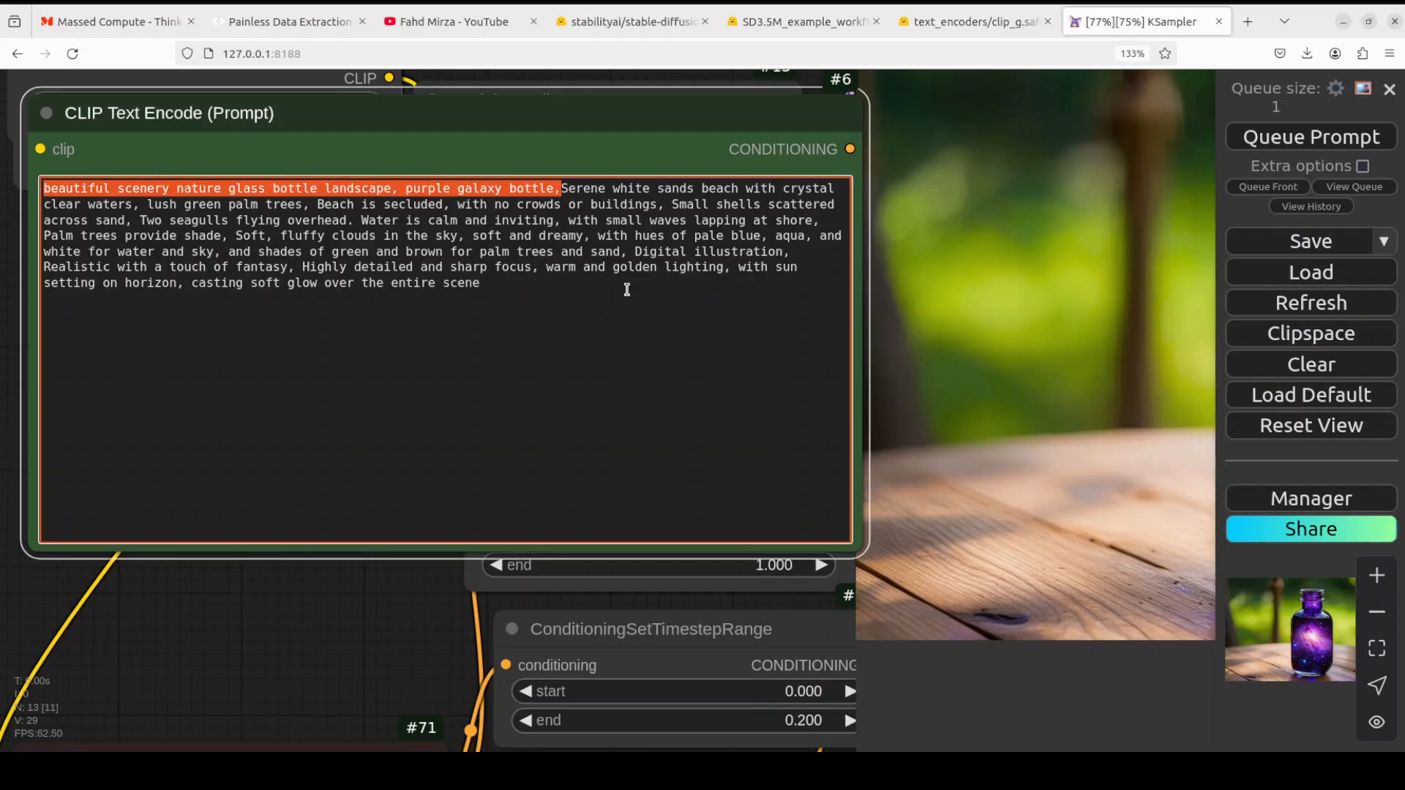
{"action": "key", "text": "BackSpace"}
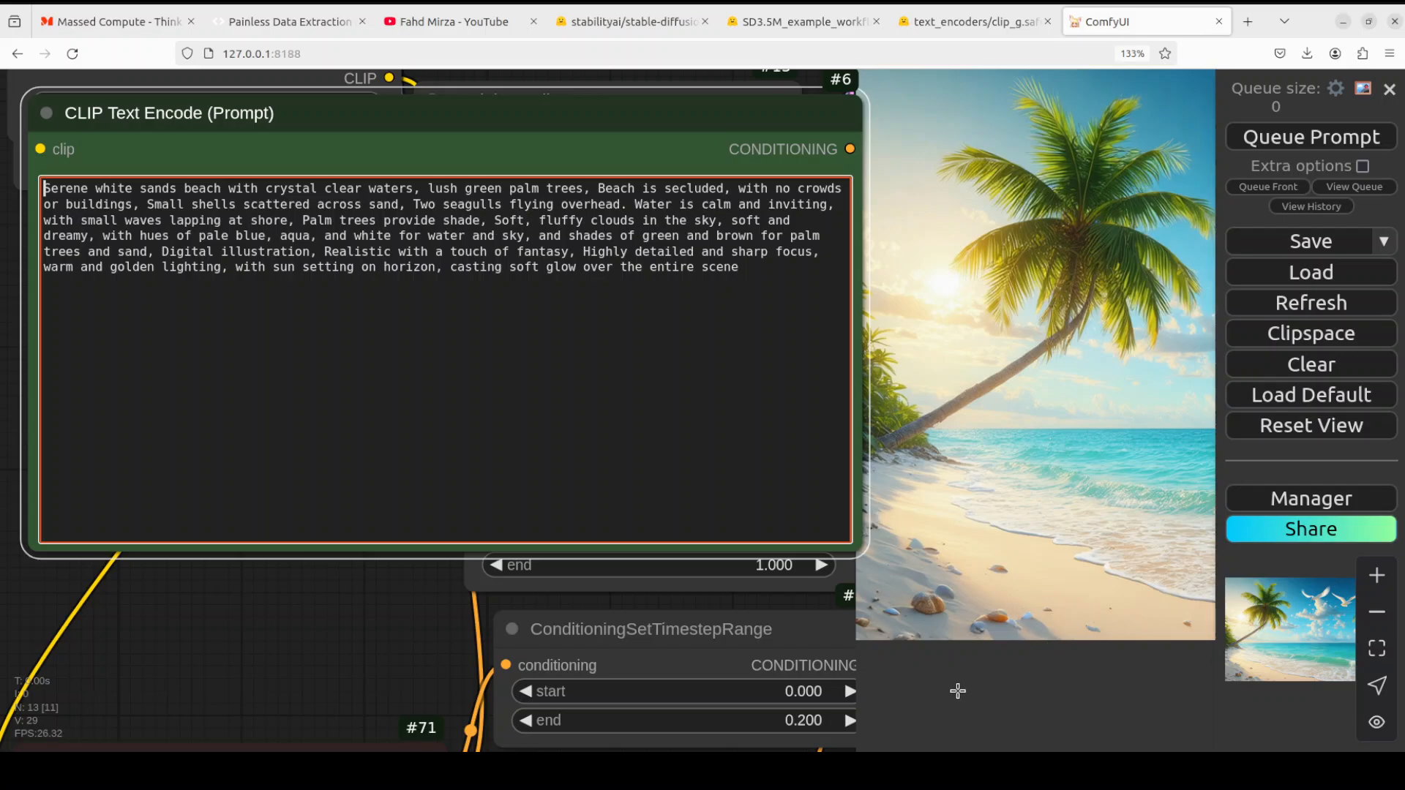
{"action": "left_click", "coordinate": [944, 692]}
{"action": "left_click_drag", "start_coordinate": [851, 678], "coordinate": [305, 704]}
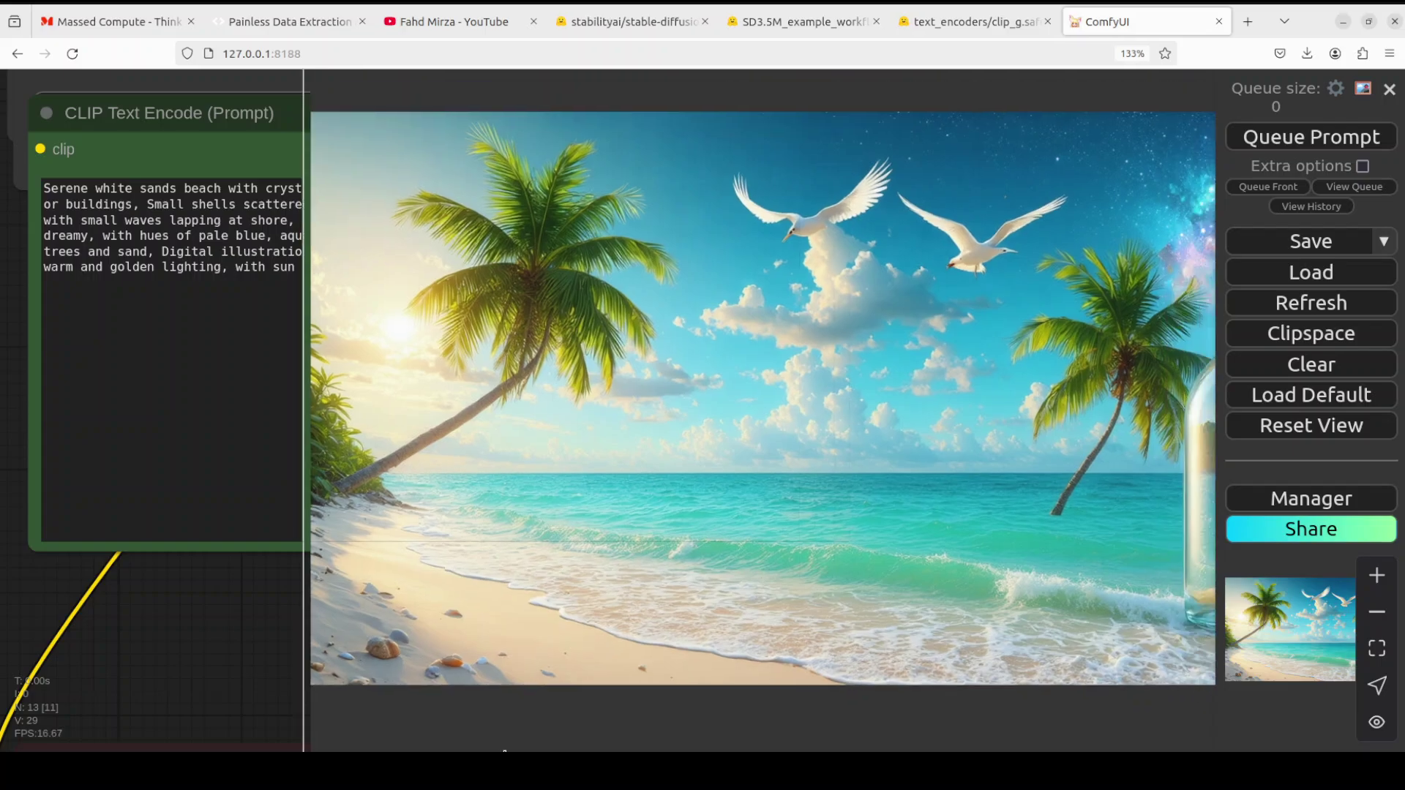
{"action": "mouse_move", "coordinate": [503, 748]}
{"action": "left_mouse_down"}
{"action": "mouse_move", "coordinate": [438, 723]}
{"action": "mouse_move", "coordinate": [480, 721]}
{"action": "left_mouse_up"}
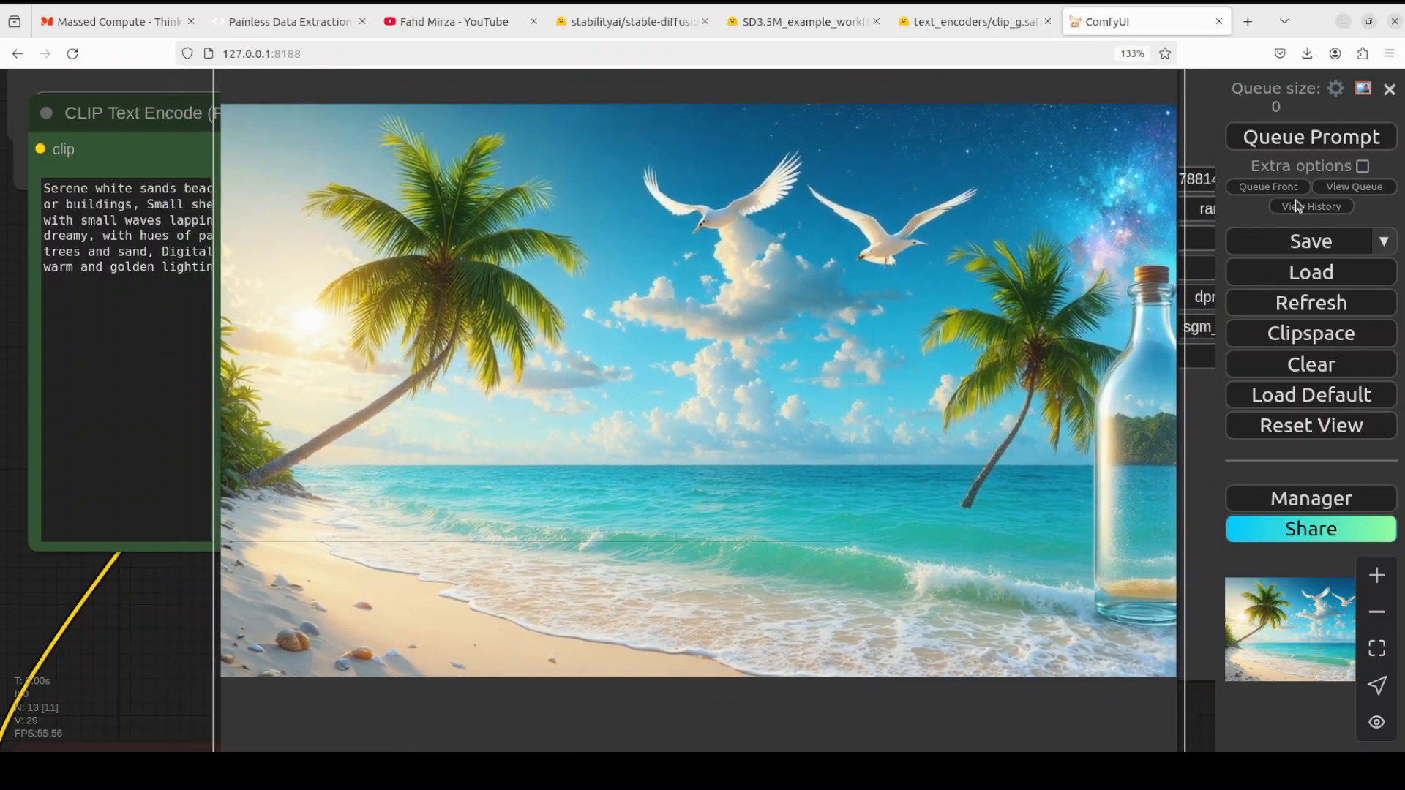
- Queue another beach generation and rearrange the Preview Image and beach prompt nodes side by side
{"action": "left_click", "coordinate": [1293, 144]}
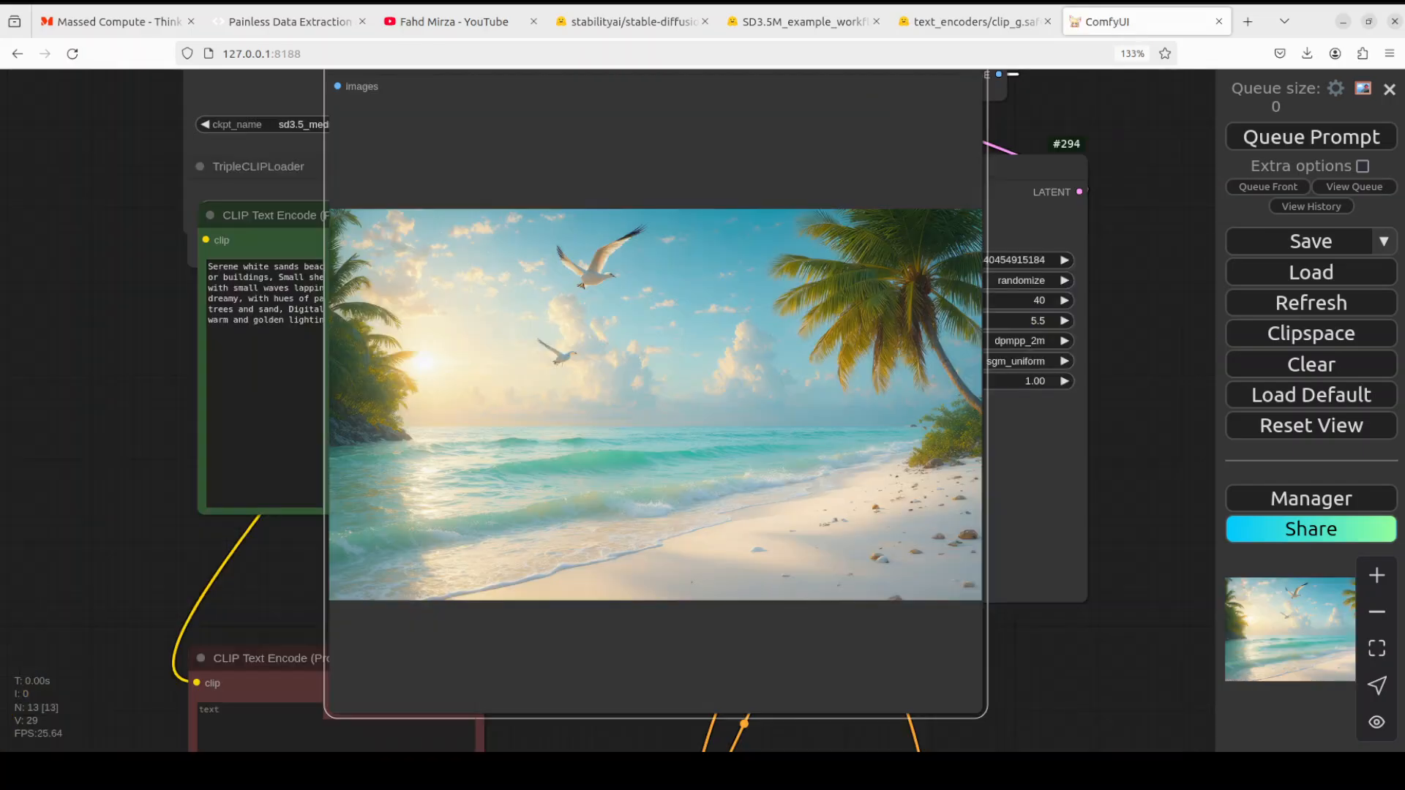
{"action": "mouse_move", "coordinate": [545, 139]}
{"action": "left_mouse_down"}
{"action": "mouse_move", "coordinate": [763, 150]}
{"action": "mouse_move", "coordinate": [746, 152]}
{"action": "left_mouse_up"}
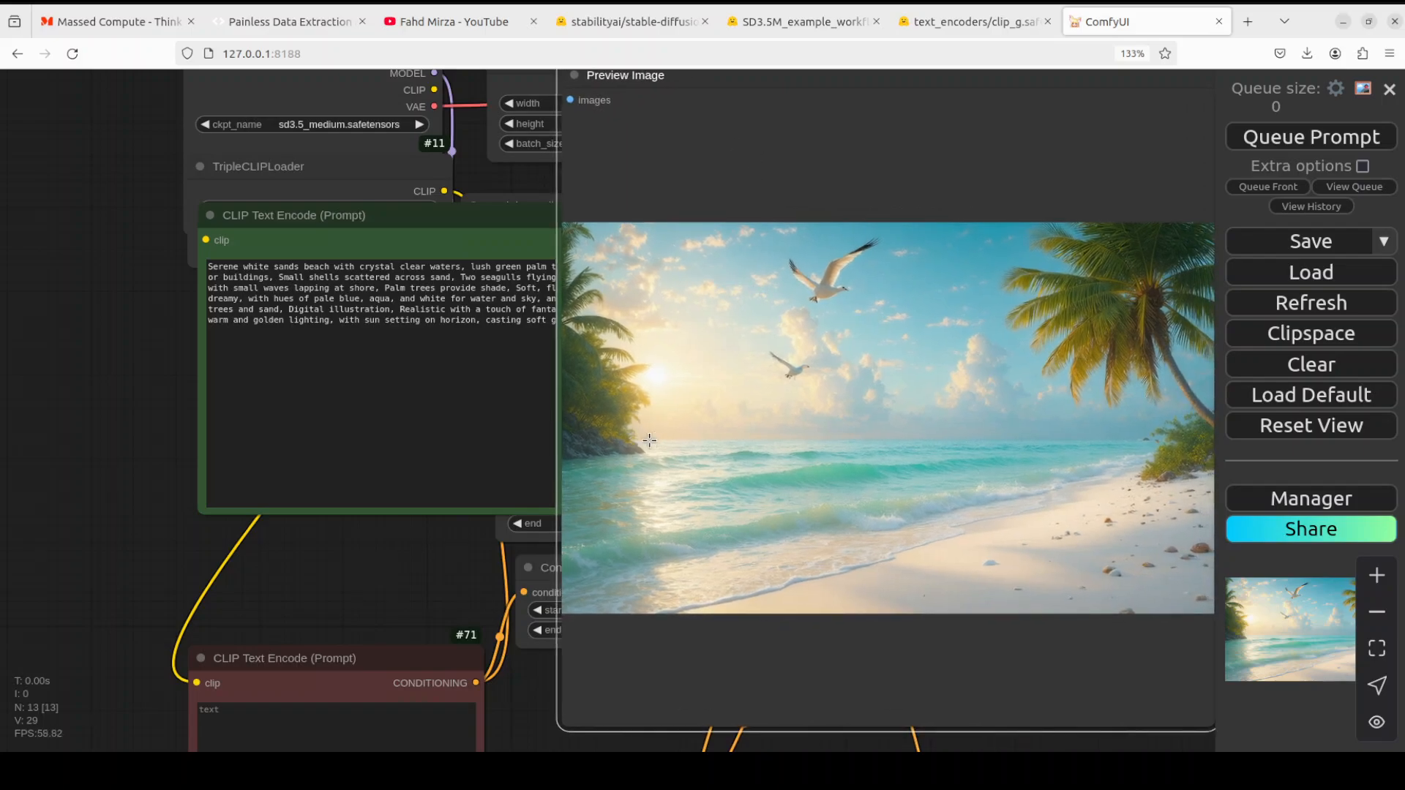
{"action": "mouse_move", "coordinate": [461, 217]}
{"action": "left_mouse_down"}
{"action": "mouse_move", "coordinate": [317, 178]}
{"action": "mouse_move", "coordinate": [227, 87]}
{"action": "left_mouse_up"}
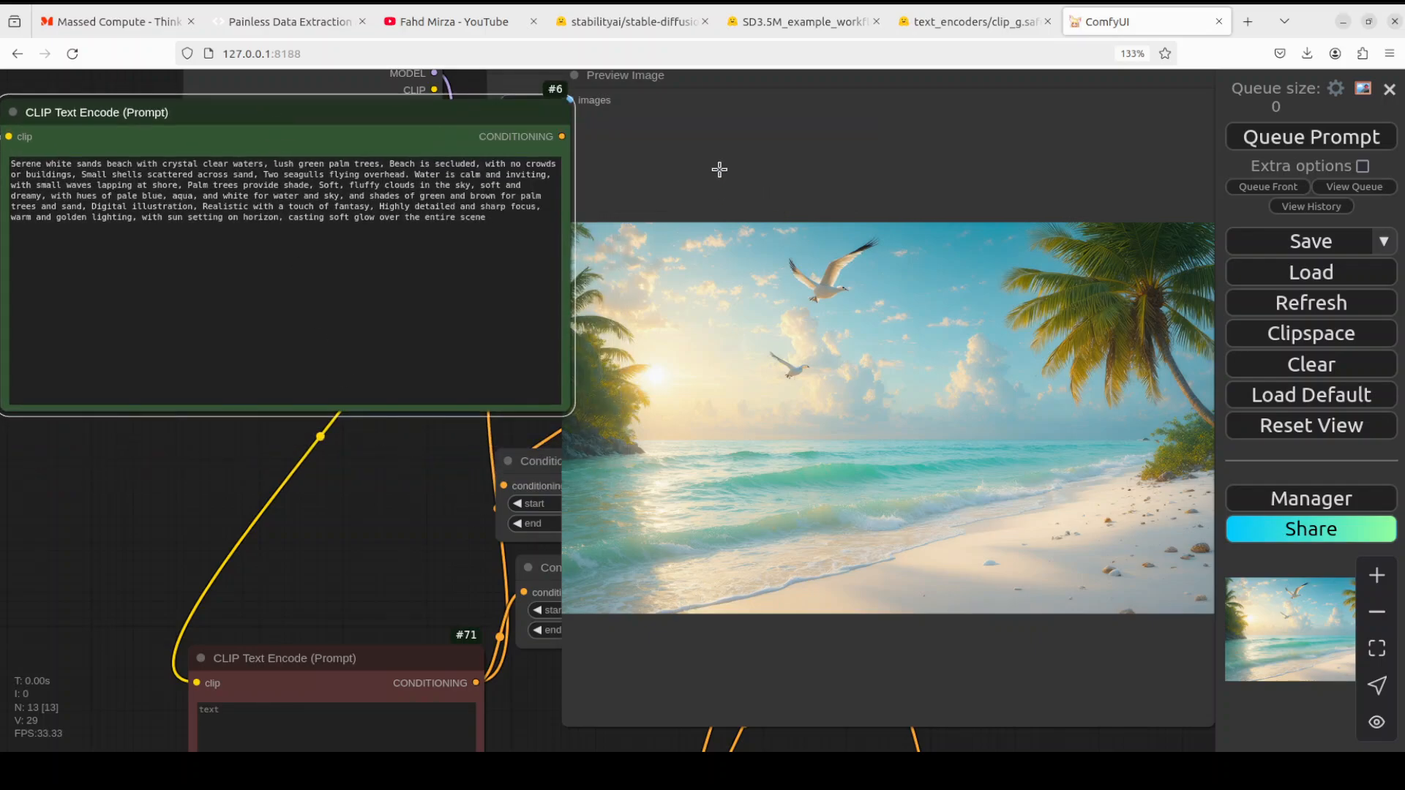
{"action": "left_click", "coordinate": [719, 169]}
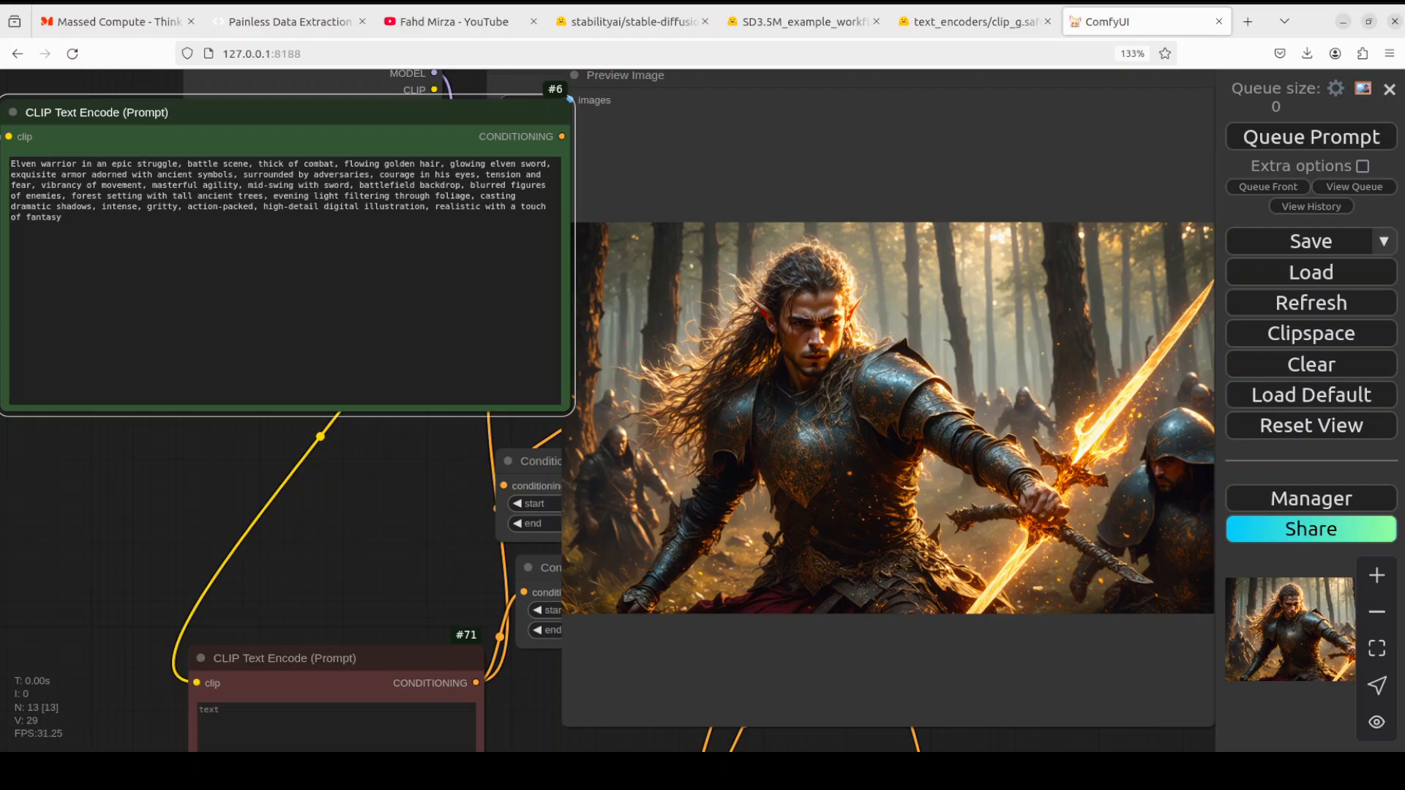
{"action": "scroll", "coordinate": [480, 426], "scroll_direction": "up", "scroll_amount": 4}
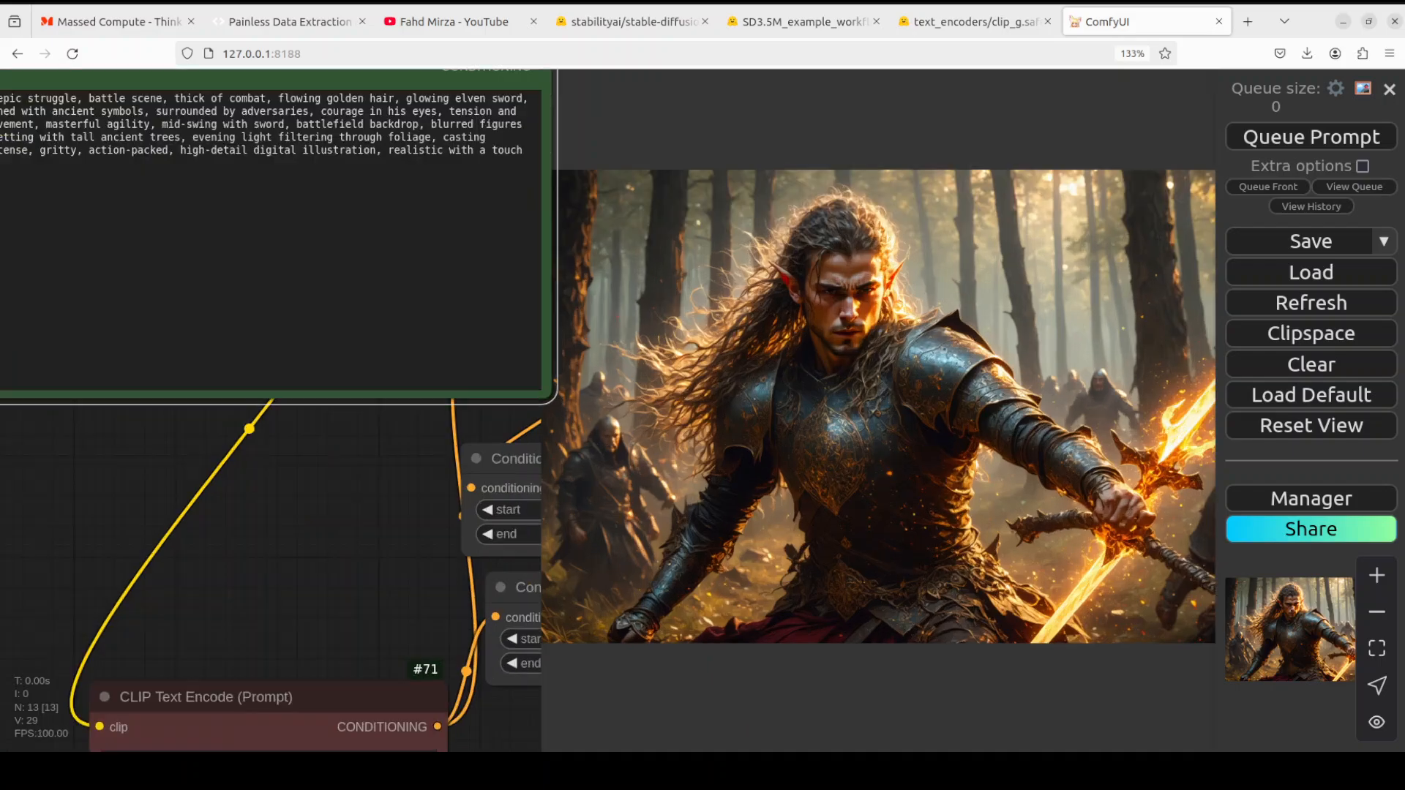
{"action": "scroll", "coordinate": [480, 426], "scroll_direction": "up", "scroll_amount": 4}
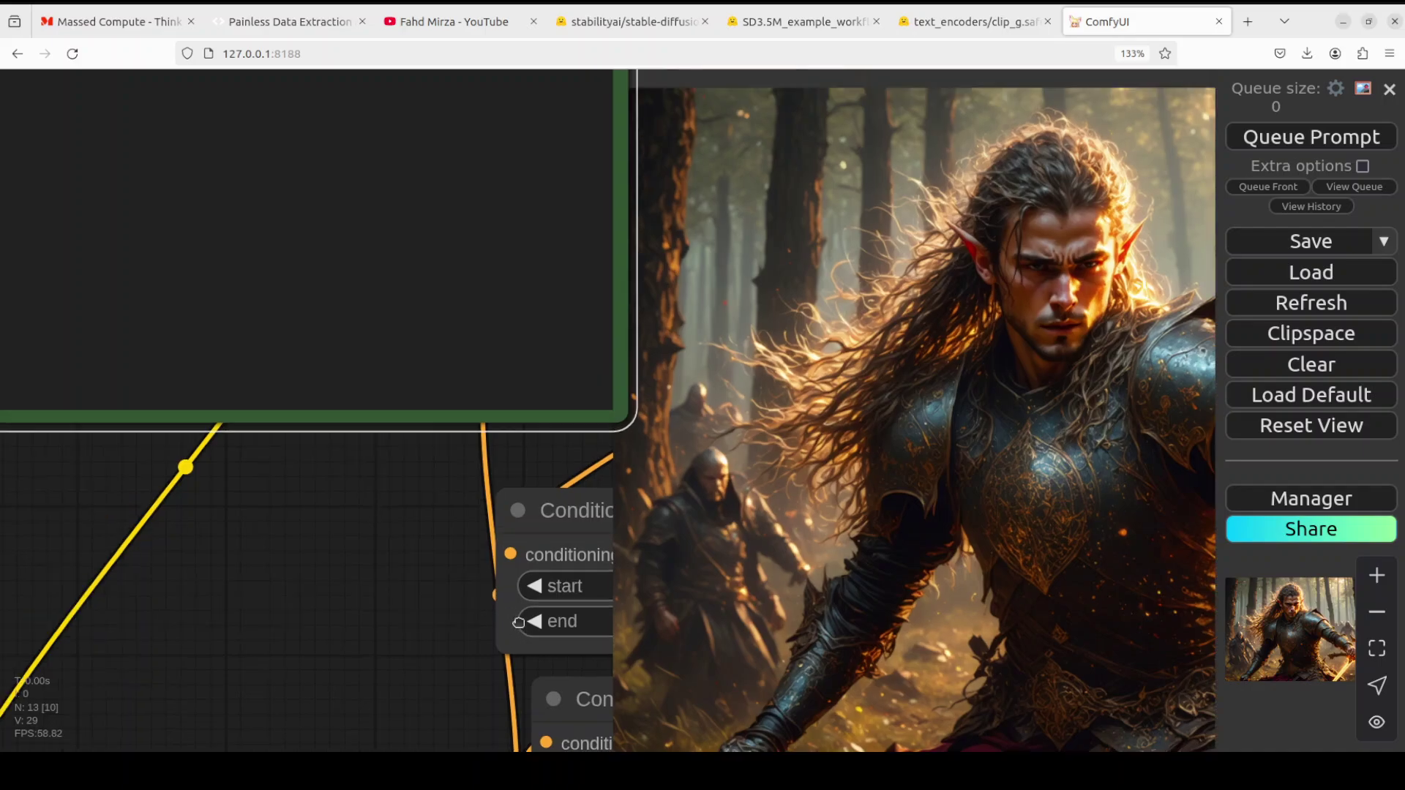
- Pan the canvas to view the full prompt node and the generated elven warrior image
{"action": "left_click_drag", "start_coordinate": [329, 440], "coordinate": [406, 549]}
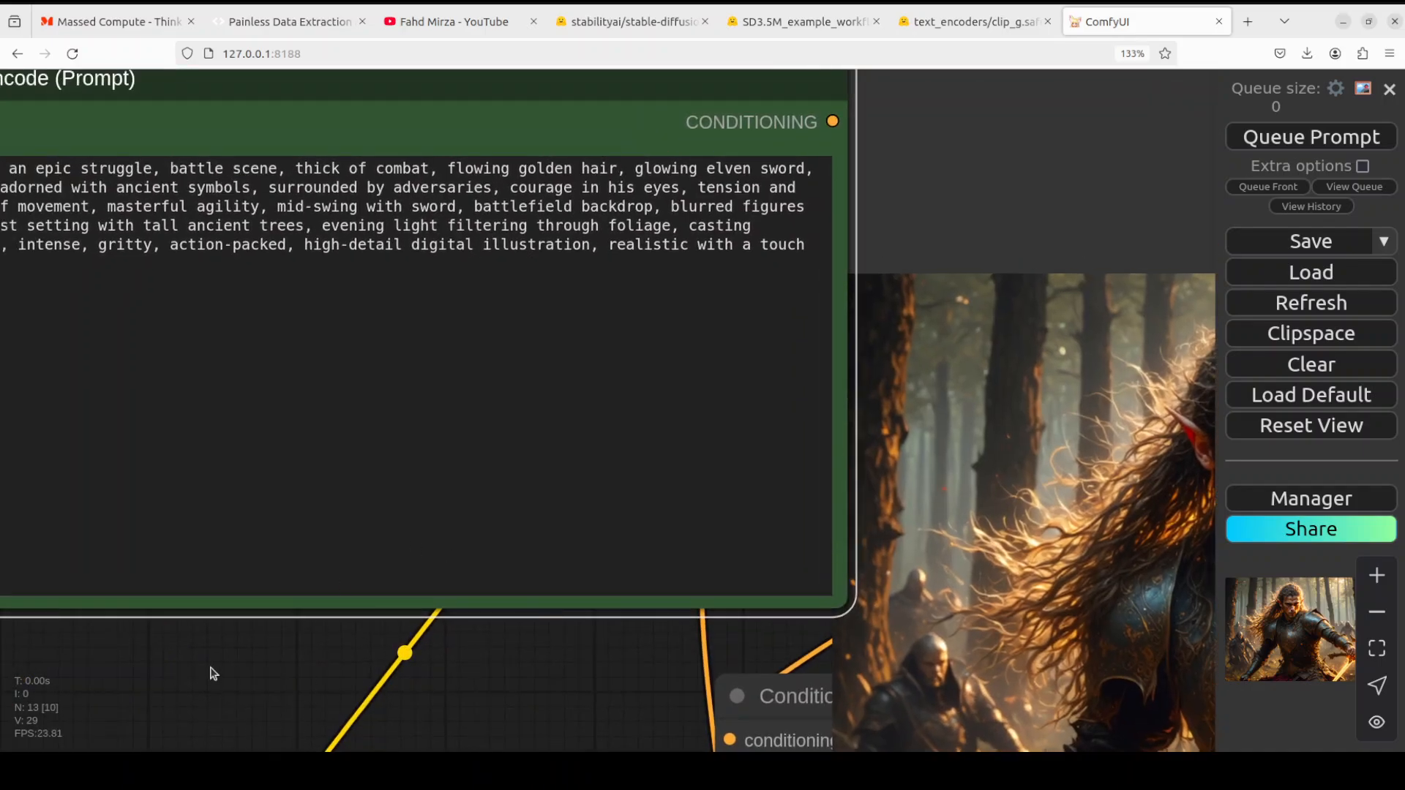
{"action": "left_click_drag", "start_coordinate": [319, 714], "coordinate": [485, 716]}
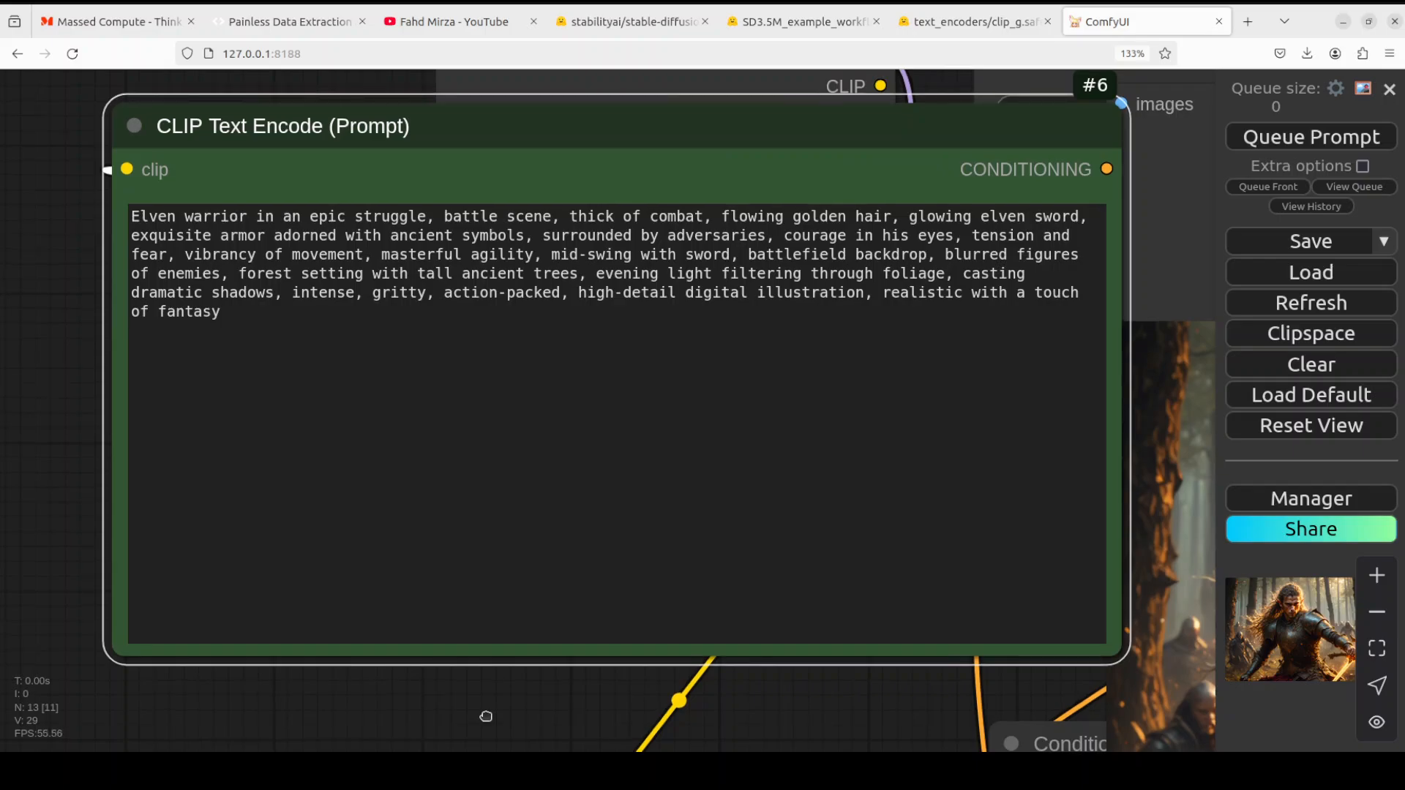
{"action": "left_click_drag", "start_coordinate": [486, 716], "coordinate": [352, 645]}
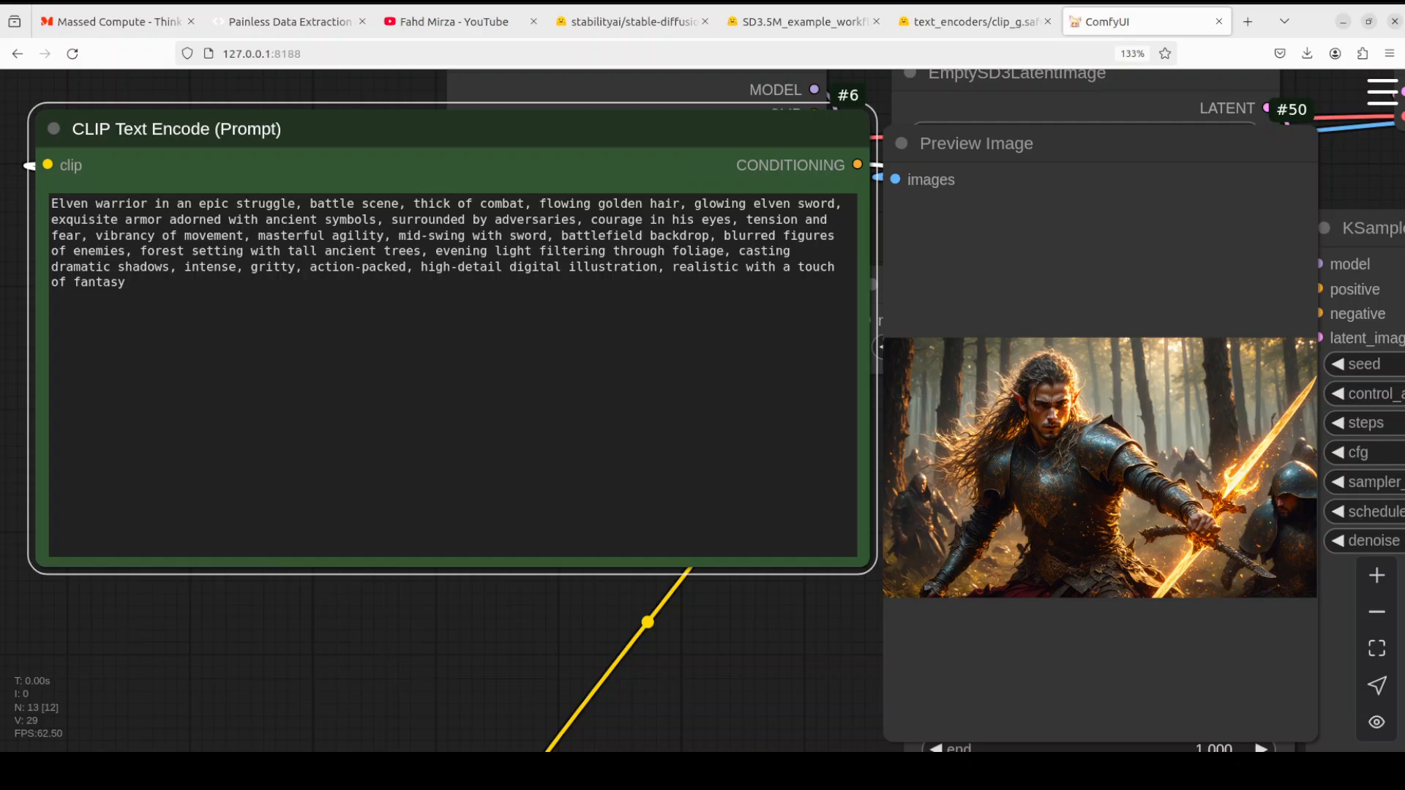
{"action": "scroll", "coordinate": [1043, 384], "scroll_direction": "up", "scroll_amount": 3}
{"action": "scroll", "coordinate": [1044, 385], "scroll_direction": "up", "scroll_amount": 3}
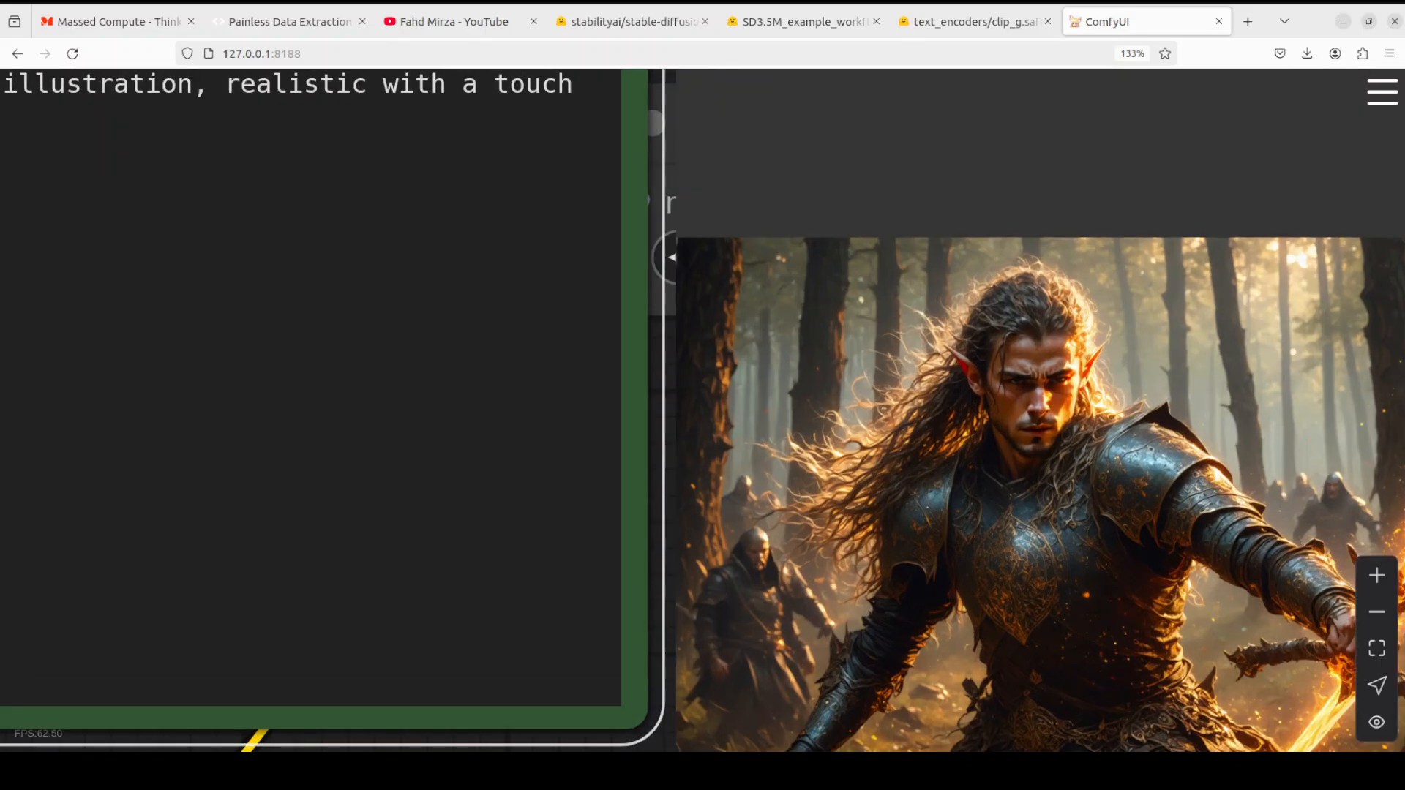
{"action": "scroll", "coordinate": [1042, 385], "scroll_direction": "up", "scroll_amount": 3}
{"action": "scroll", "coordinate": [1043, 384], "scroll_direction": "up", "scroll_amount": 3}
{"action": "scroll", "coordinate": [1043, 384], "scroll_direction": "up", "scroll_amount": 2}
{"action": "scroll", "coordinate": [1043, 385], "scroll_direction": "up", "scroll_amount": 2}
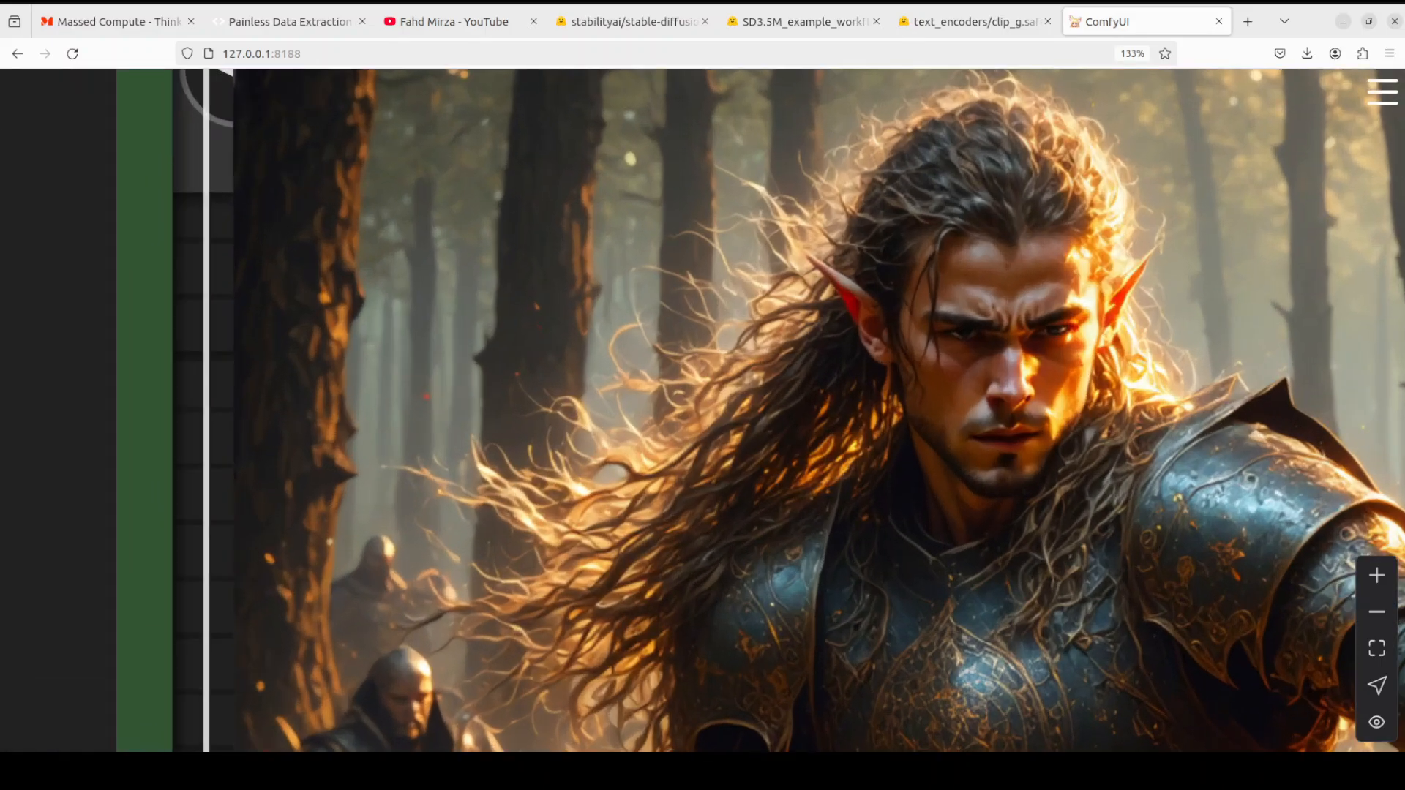
{"action": "scroll", "coordinate": [1043, 384], "scroll_direction": "up", "scroll_amount": 2}
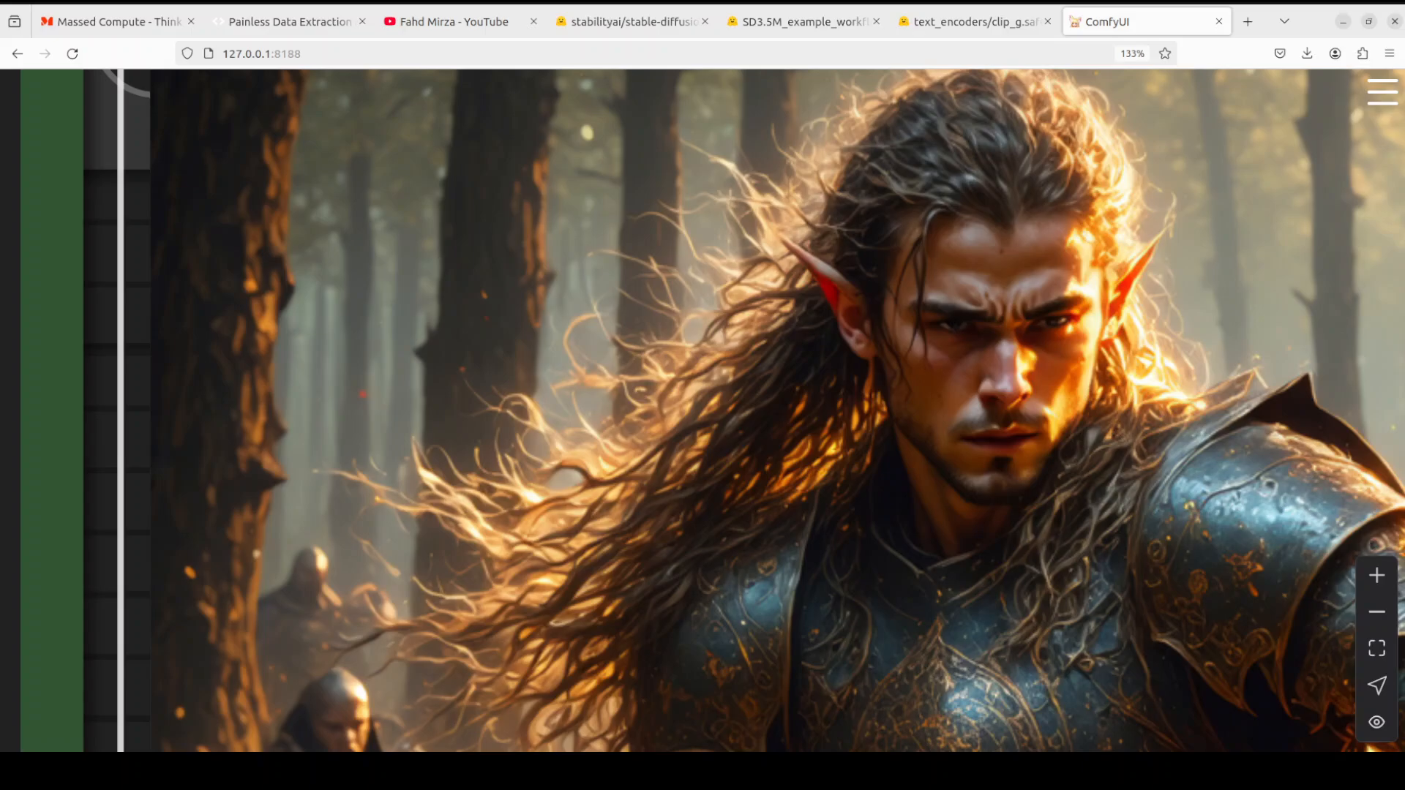
{"action": "scroll", "coordinate": [988, 395], "scroll_direction": "down", "scroll_amount": 5}
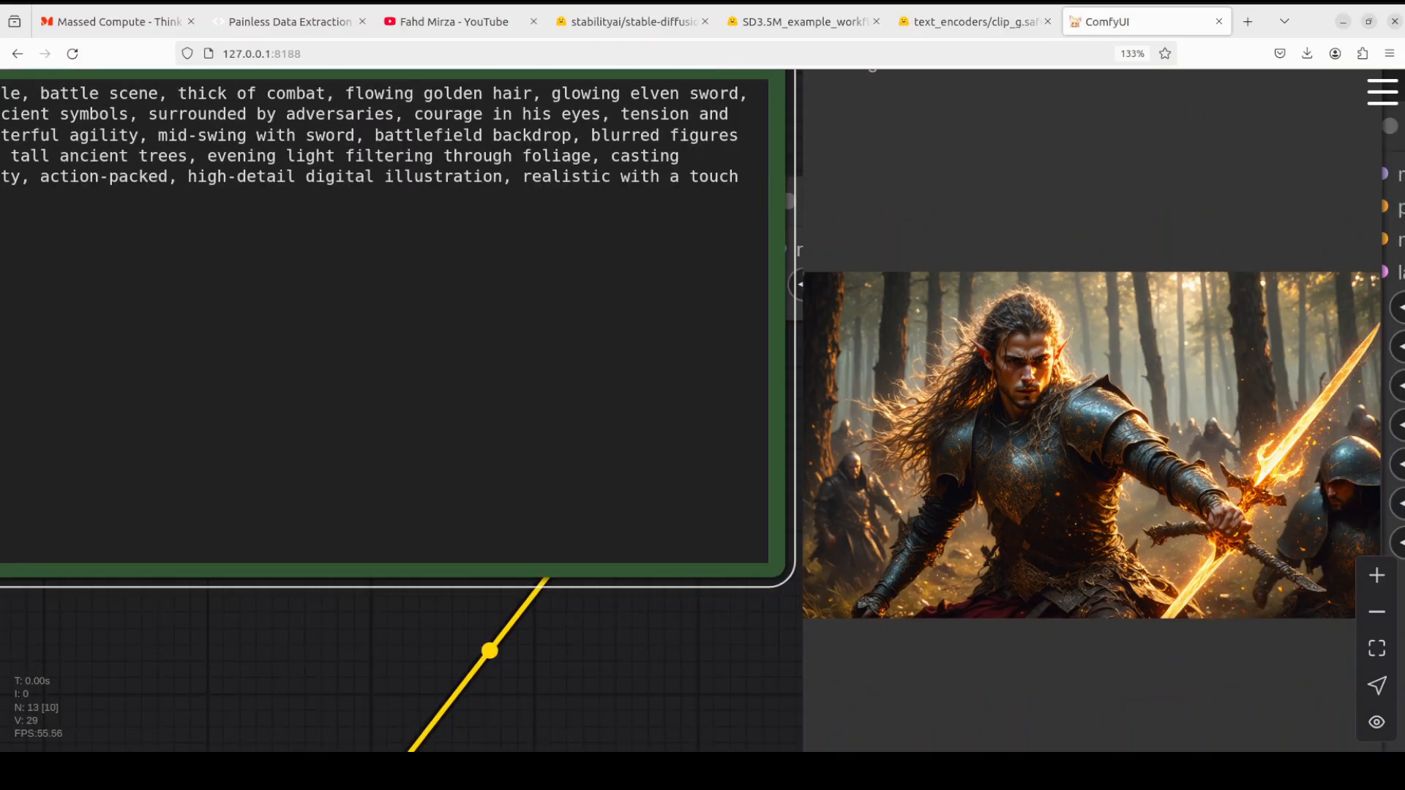
{"action": "scroll", "coordinate": [702, 396], "scroll_direction": "down", "scroll_amount": 5}
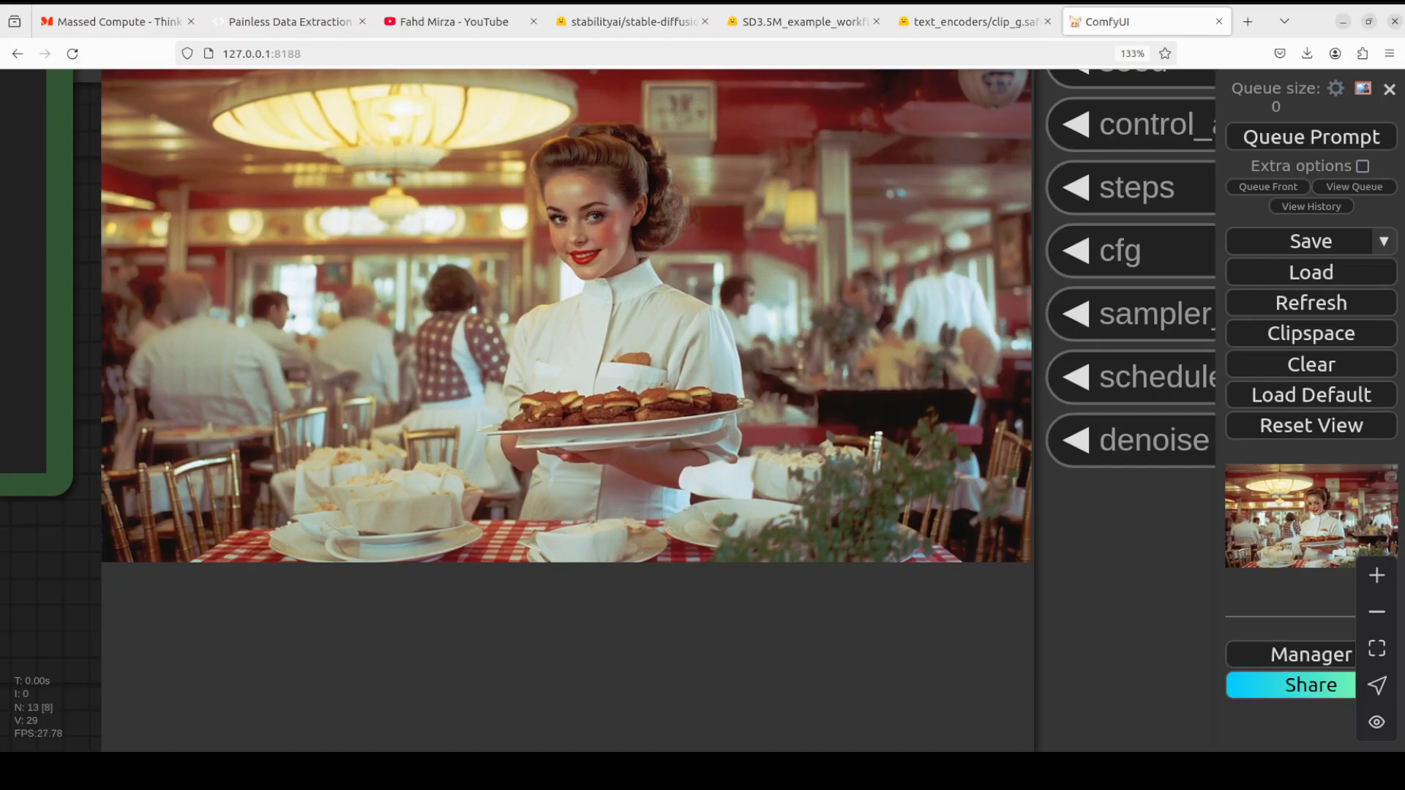
- Bring the CLIP Text Encode prompt box into view and begin editing it for the robot description
{"action": "left_click", "coordinate": [417, 625]}
{"action": "left_click_drag", "start_coordinate": [594, 644], "coordinate": [757, 615]}
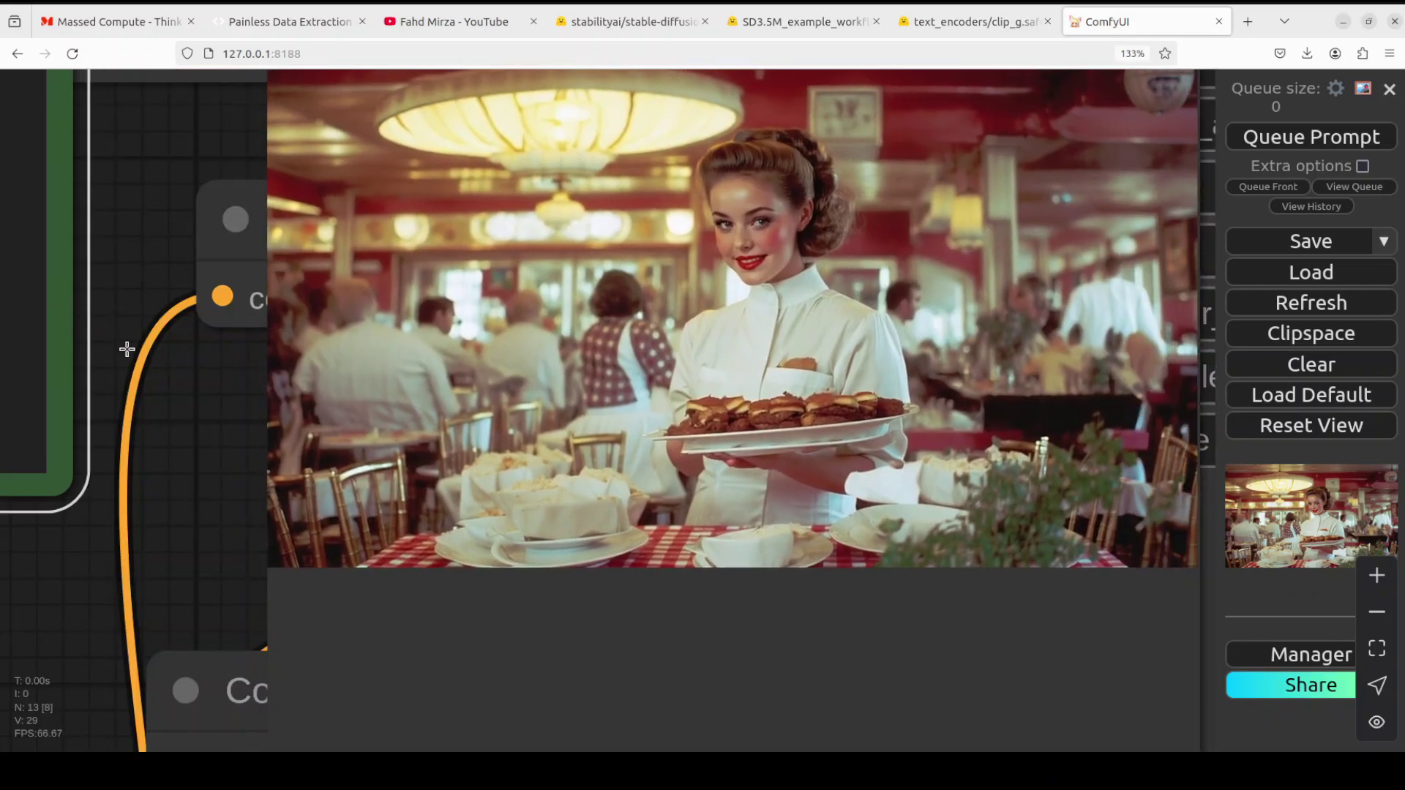
{"action": "left_click_drag", "start_coordinate": [64, 314], "coordinate": [298, 318]}
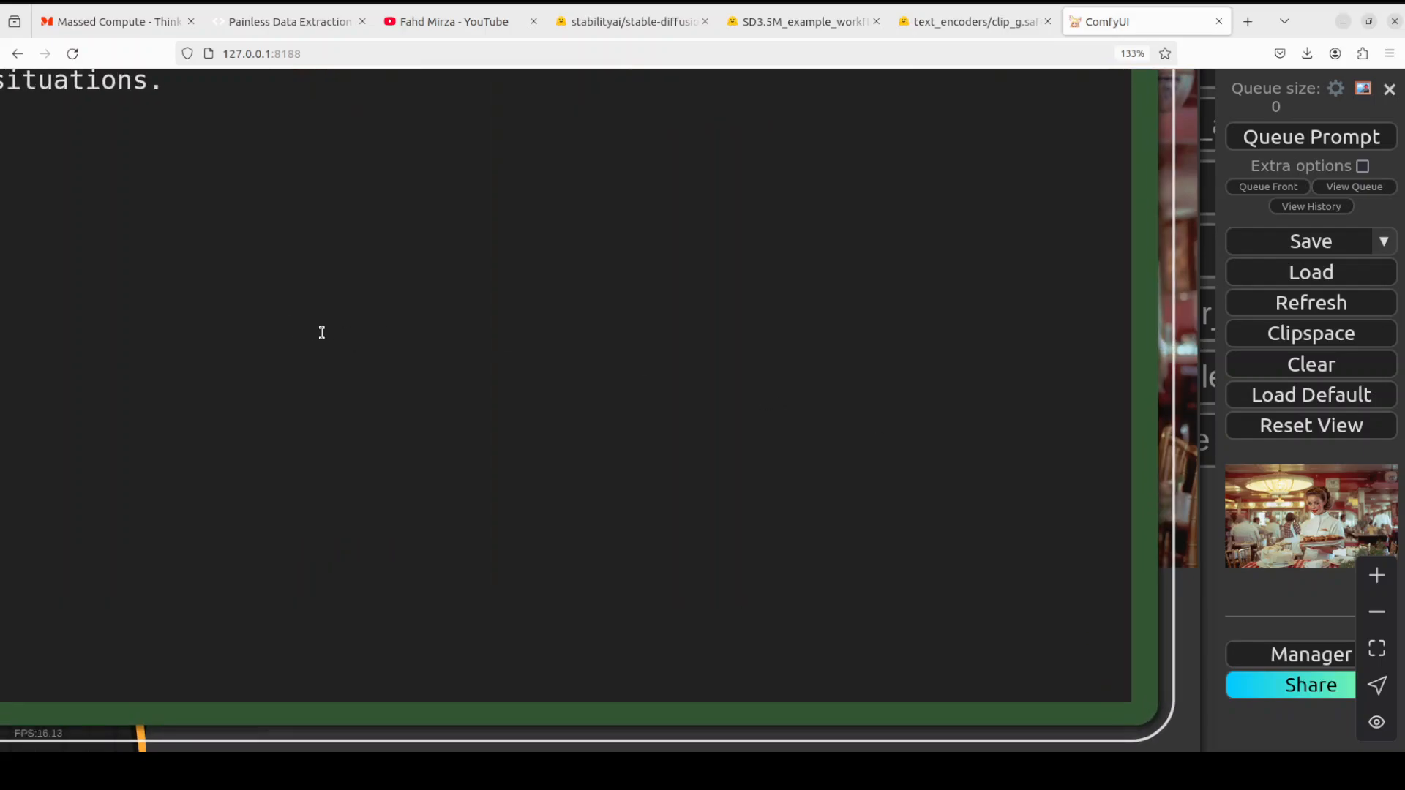
{"action": "left_click", "coordinate": [319, 354]}
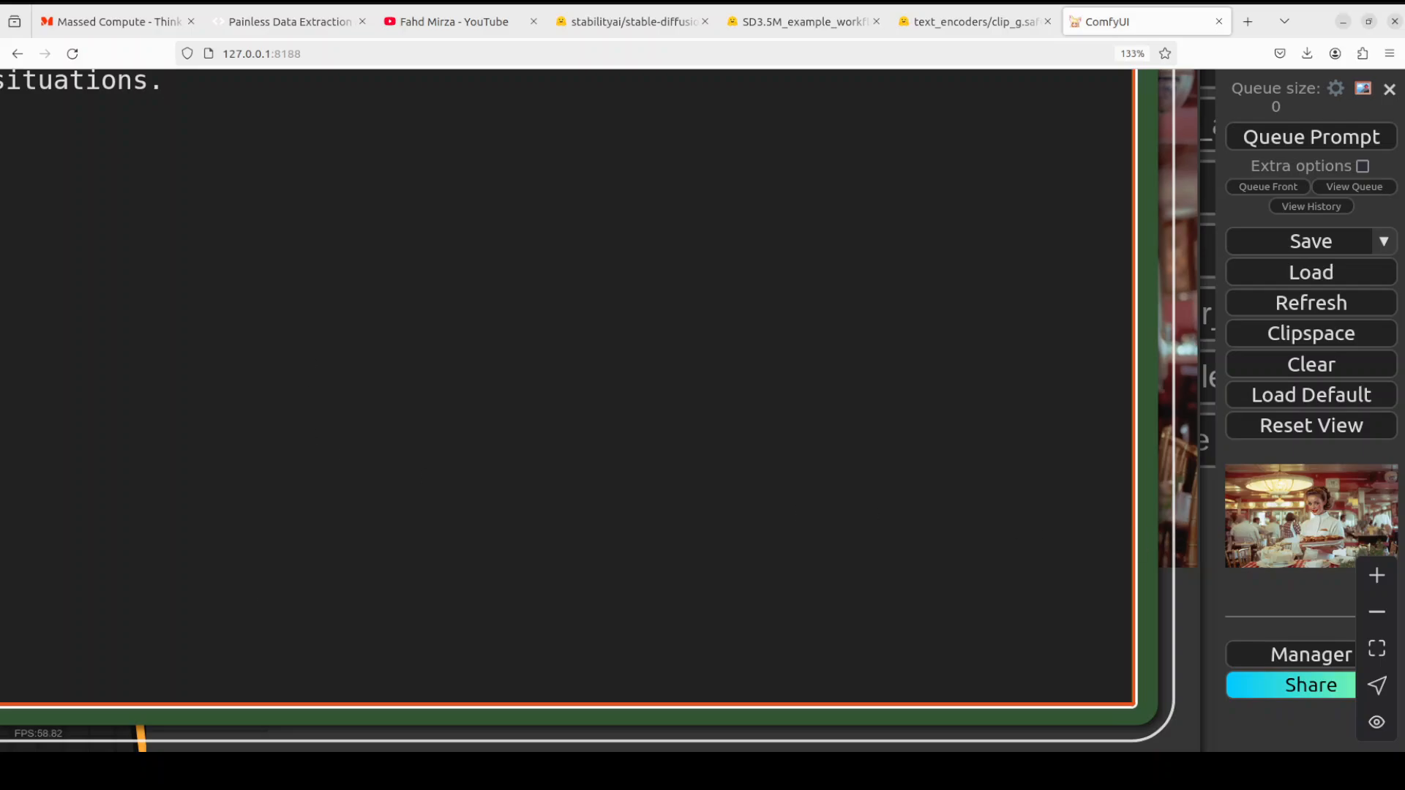
{"action": "scroll", "coordinate": [1169, 544], "scroll_direction": "down", "scroll_amount": 3}
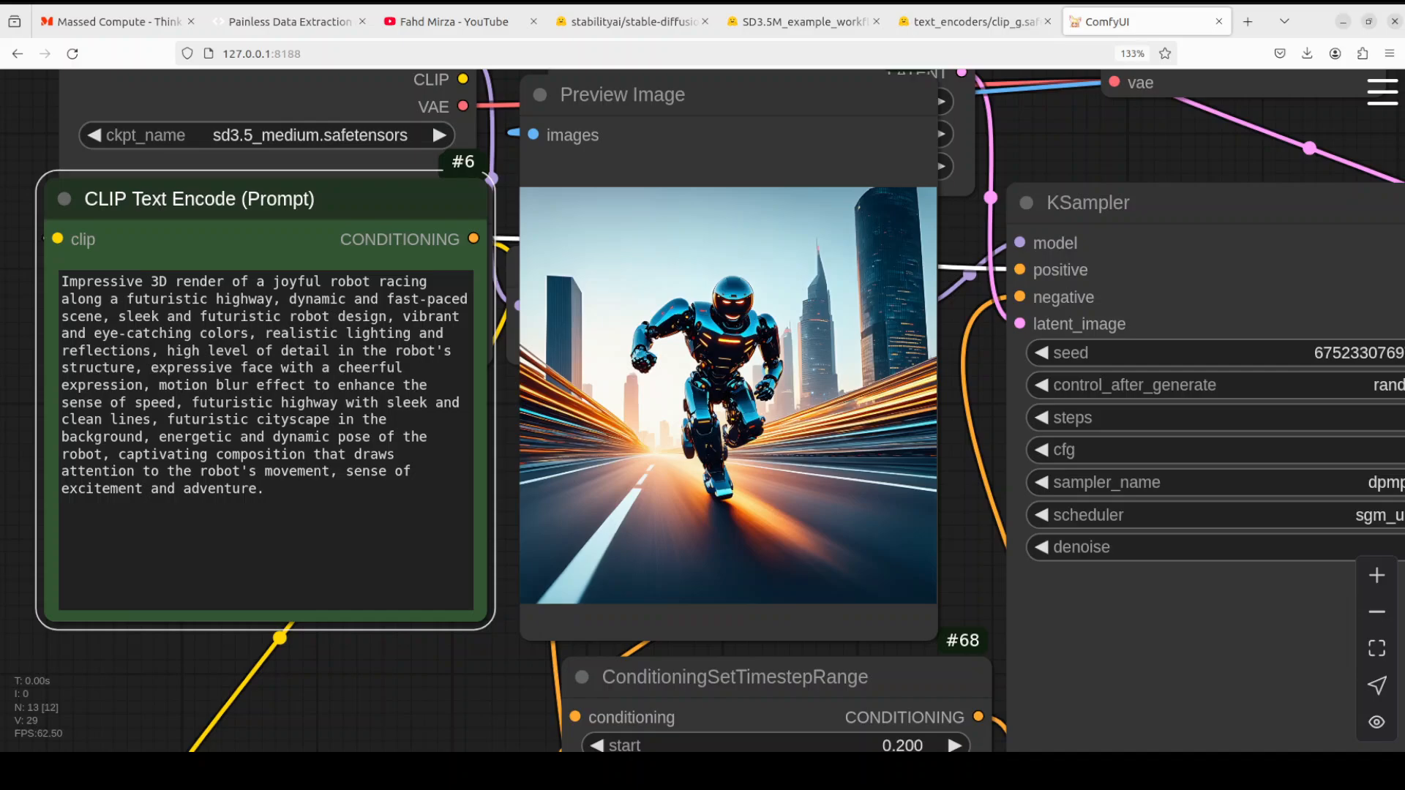
- Replace the prompt with the RAW Photo close-up portrait of a 52-year-old Icelandic man and queue it
{"action": "left_click", "coordinate": [329, 419]}
{"action": "key", "text": "ctrl+a"}
{"action": "type", "text": "RAW Photo, a close-up portrait of an icelandic man, age 52, precisely centered, geometrically correct, (high detailed skin:1.2), detailed face, eyes in sharp focus, wrinkled, Fujifilm XT3, dslr, 50mm, 20MP, natural lighting, indirect light, shallow depth of field, intricate details, ultra realistic, texture, 8k UHD"}
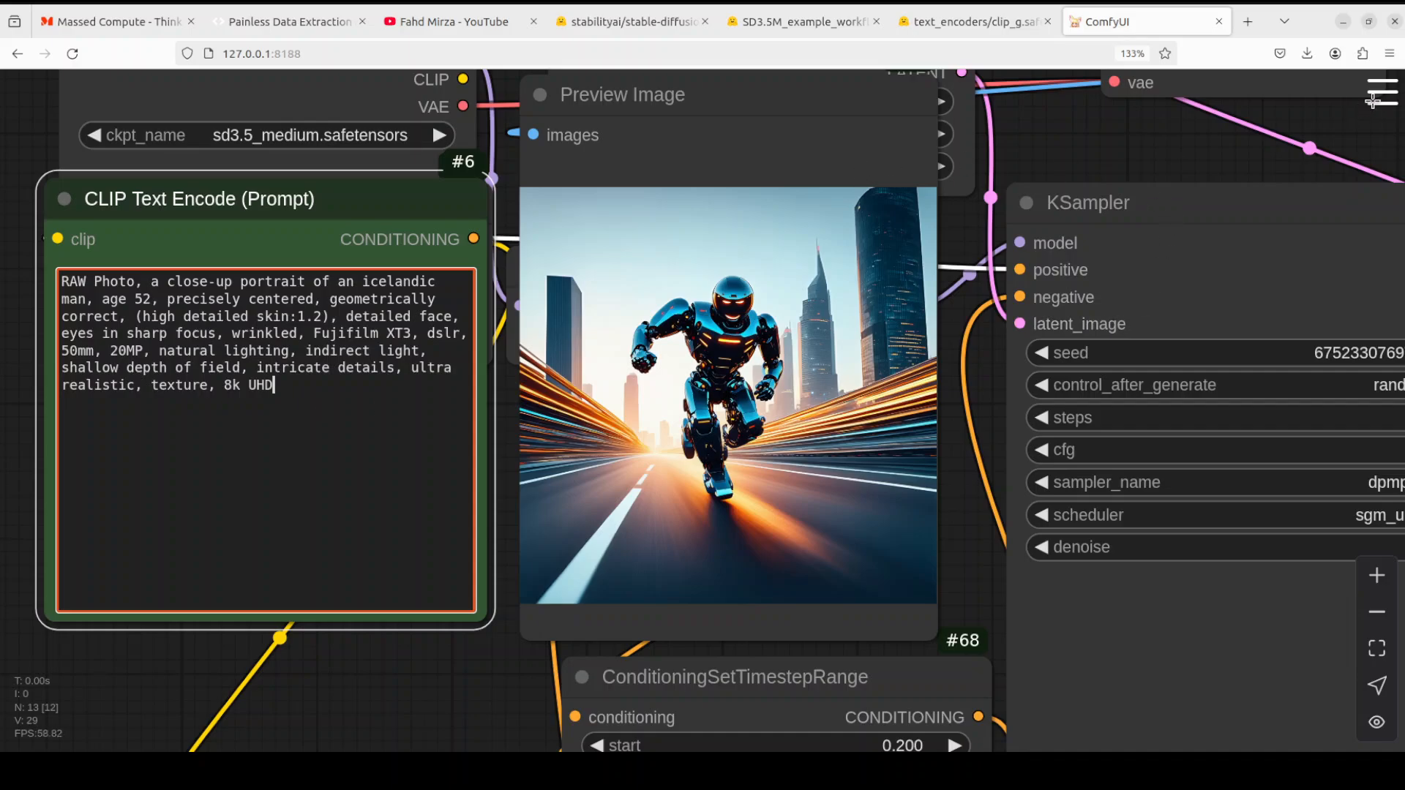
{"action": "left_click", "coordinate": [1387, 98]}
{"action": "left_click", "coordinate": [1347, 141]}
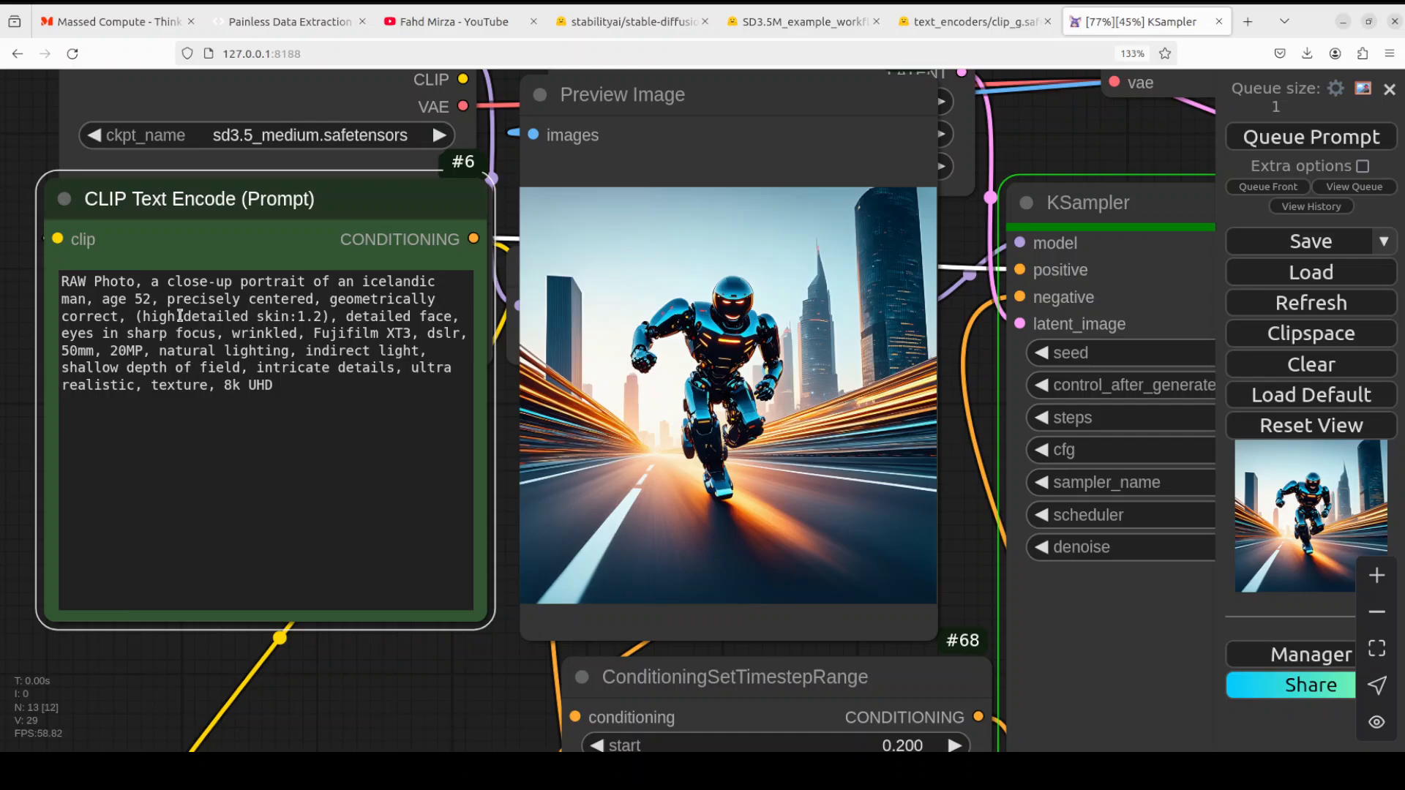
{"action": "left_click", "coordinate": [1392, 90]}
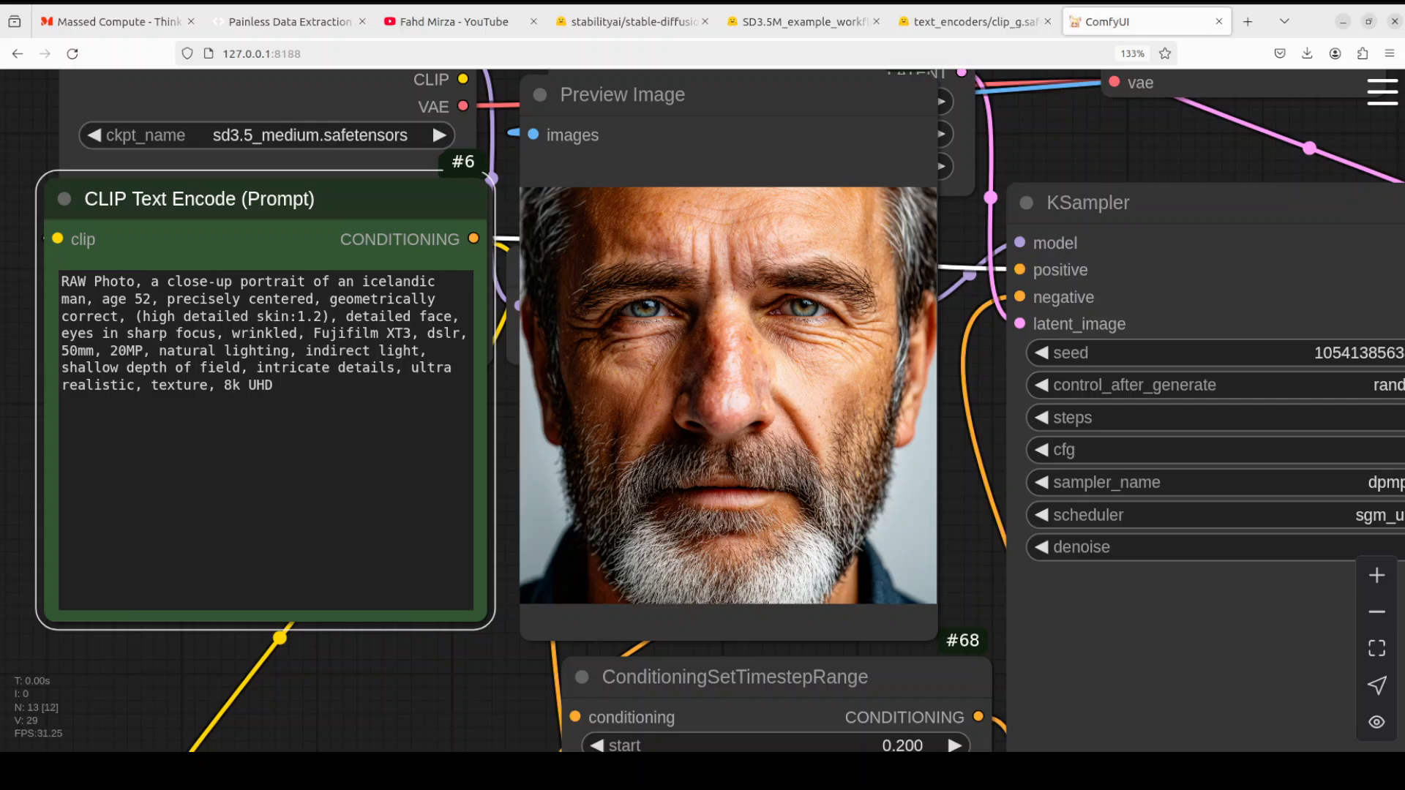
- Replace the prompt with the Pictorialist racing-driver portrait and queue the generation
{"action": "left_click_drag", "start_coordinate": [275, 385], "coordinate": [15, 279]}
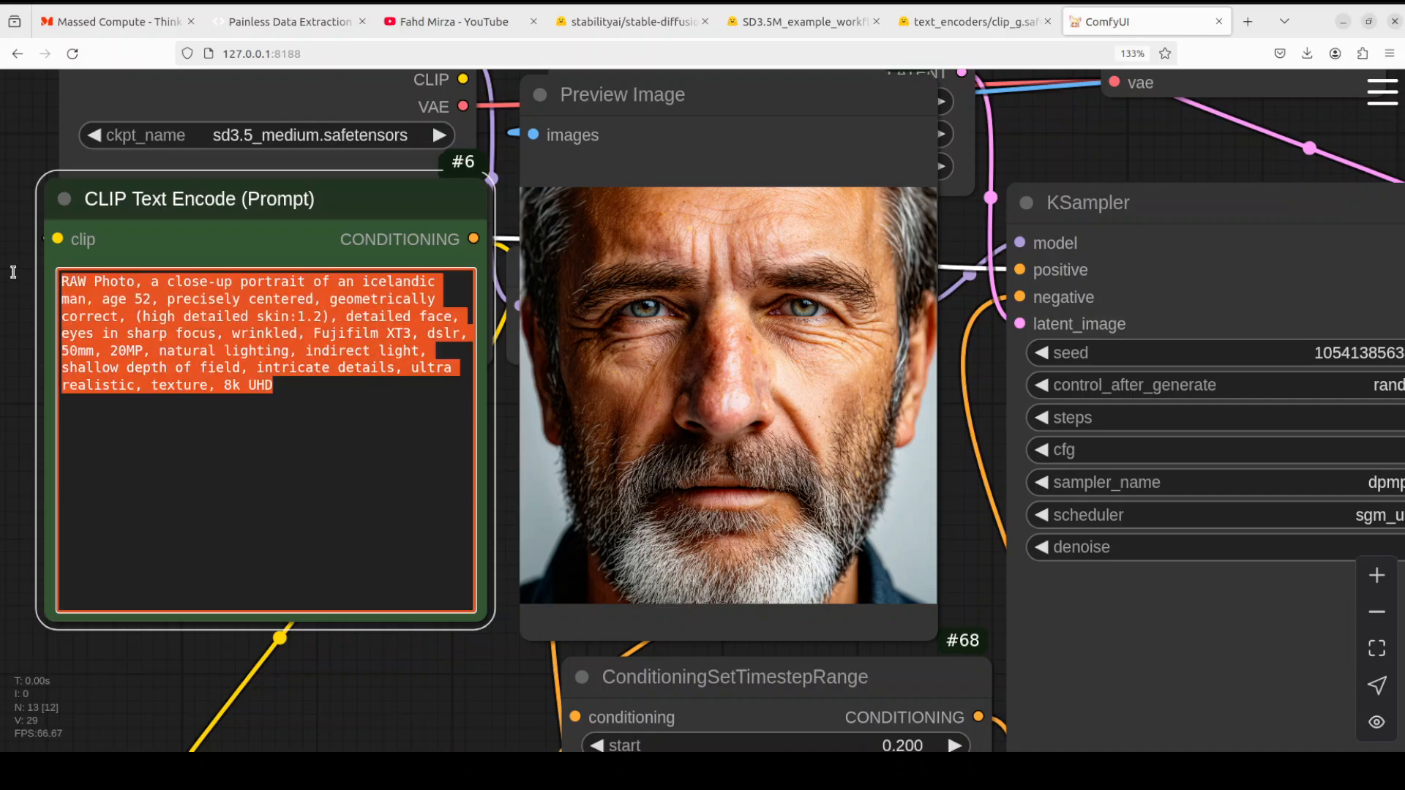
{"action": "type", "text": "Pictorialist photo of a man in his late 50s, in a designer racing attire, beside a sleek sports car on a racing circuit, taken under bright daylight with an ARRI ALEXA 65, reminiscent of the work by Steven Meisel."}
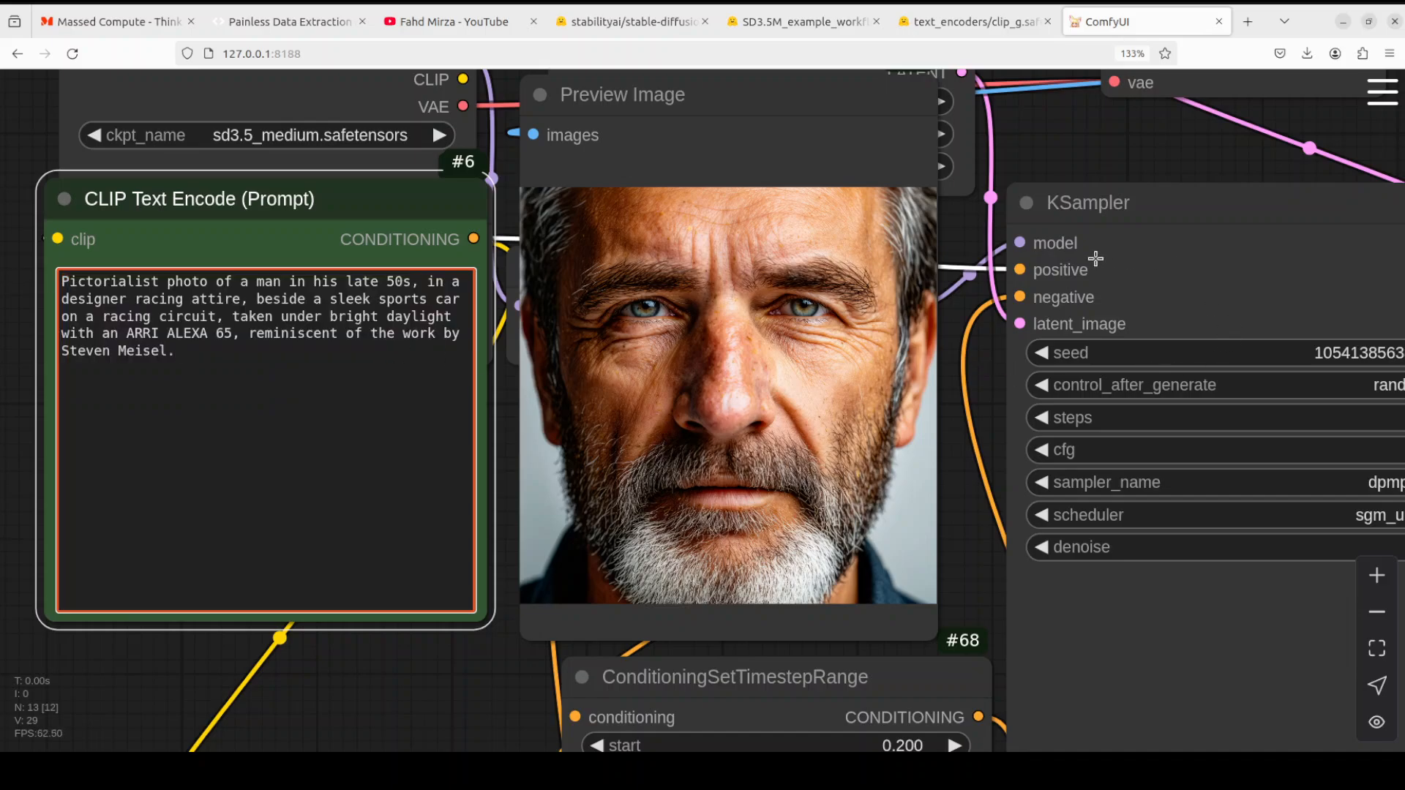
{"action": "left_click", "coordinate": [1381, 97]}
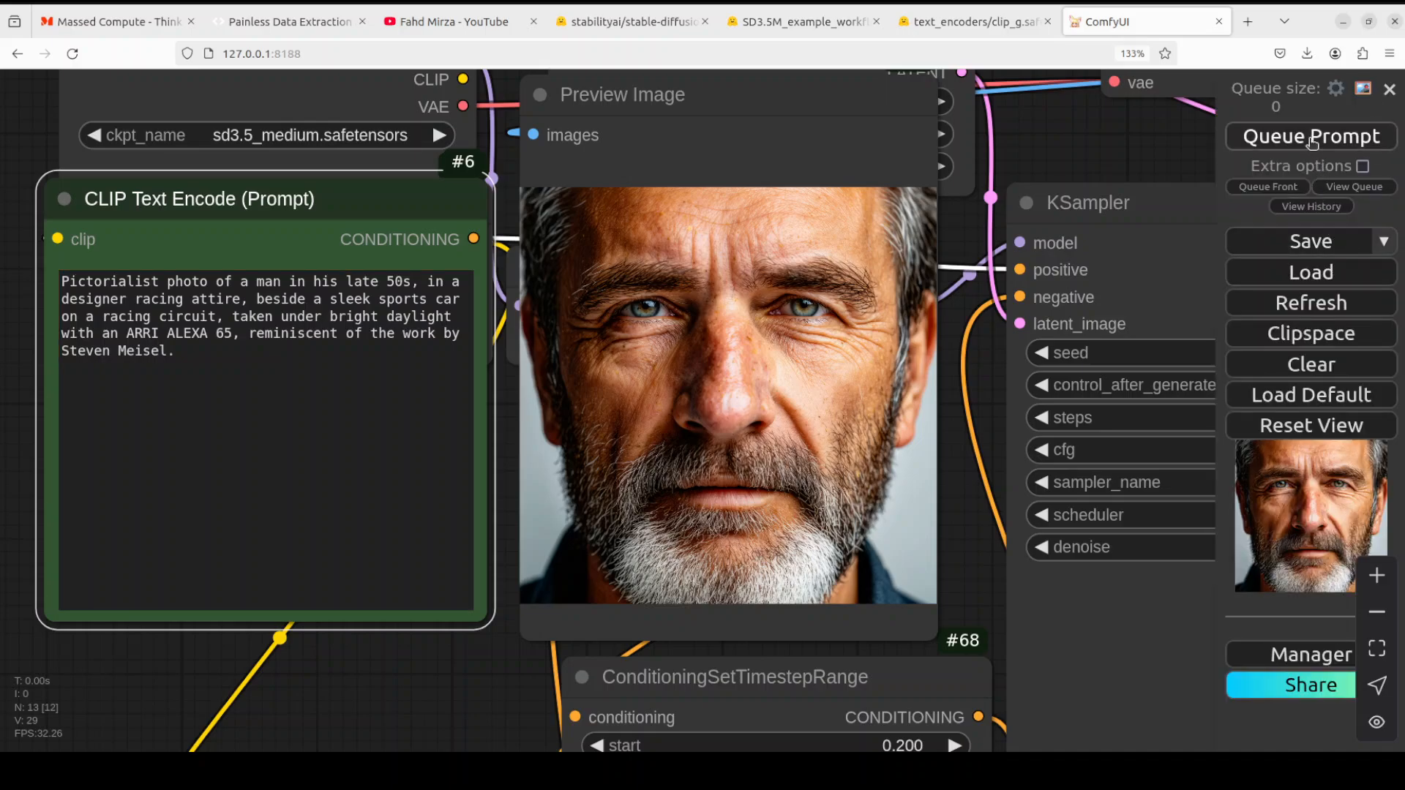
{"action": "left_click", "coordinate": [1311, 136]}
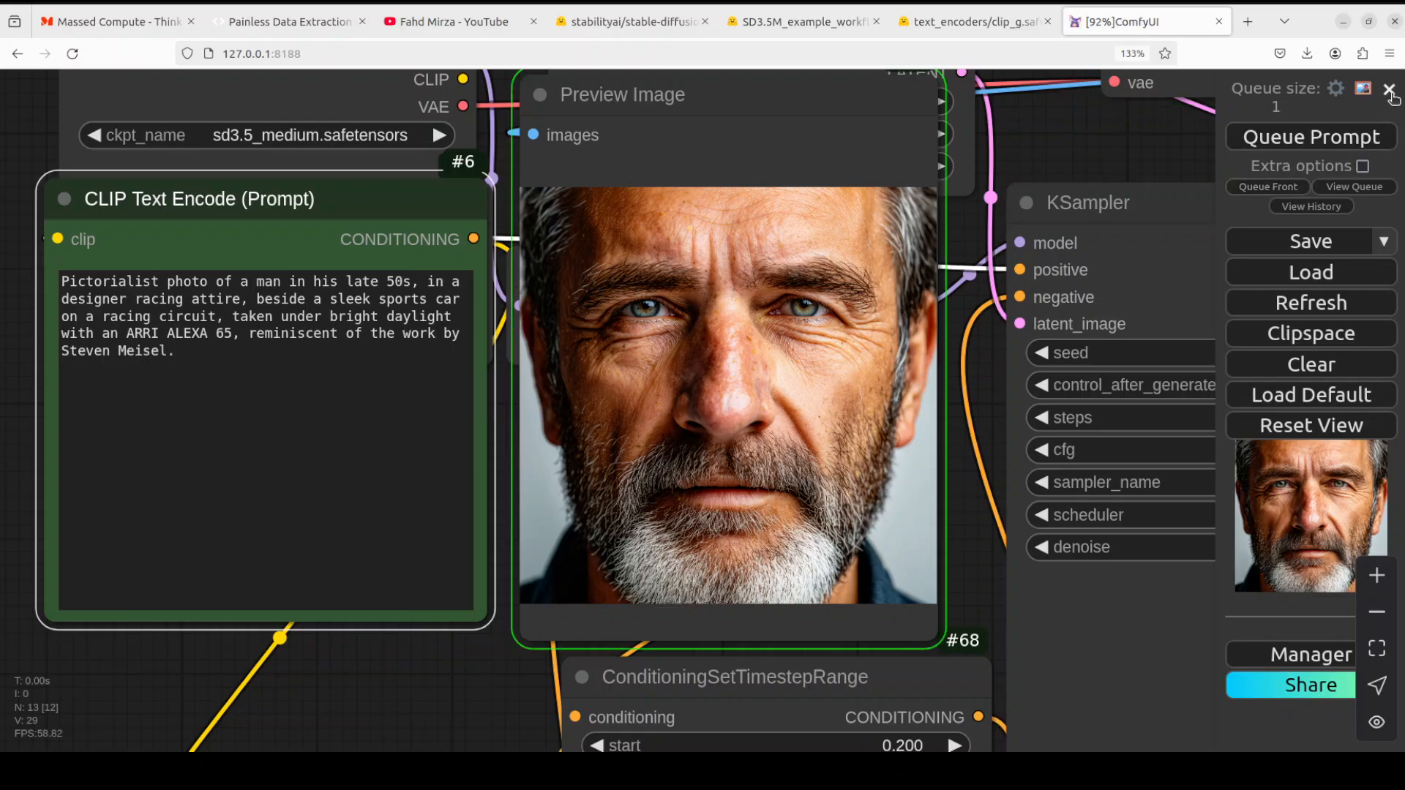
{"action": "left_click", "coordinate": [1390, 91]}
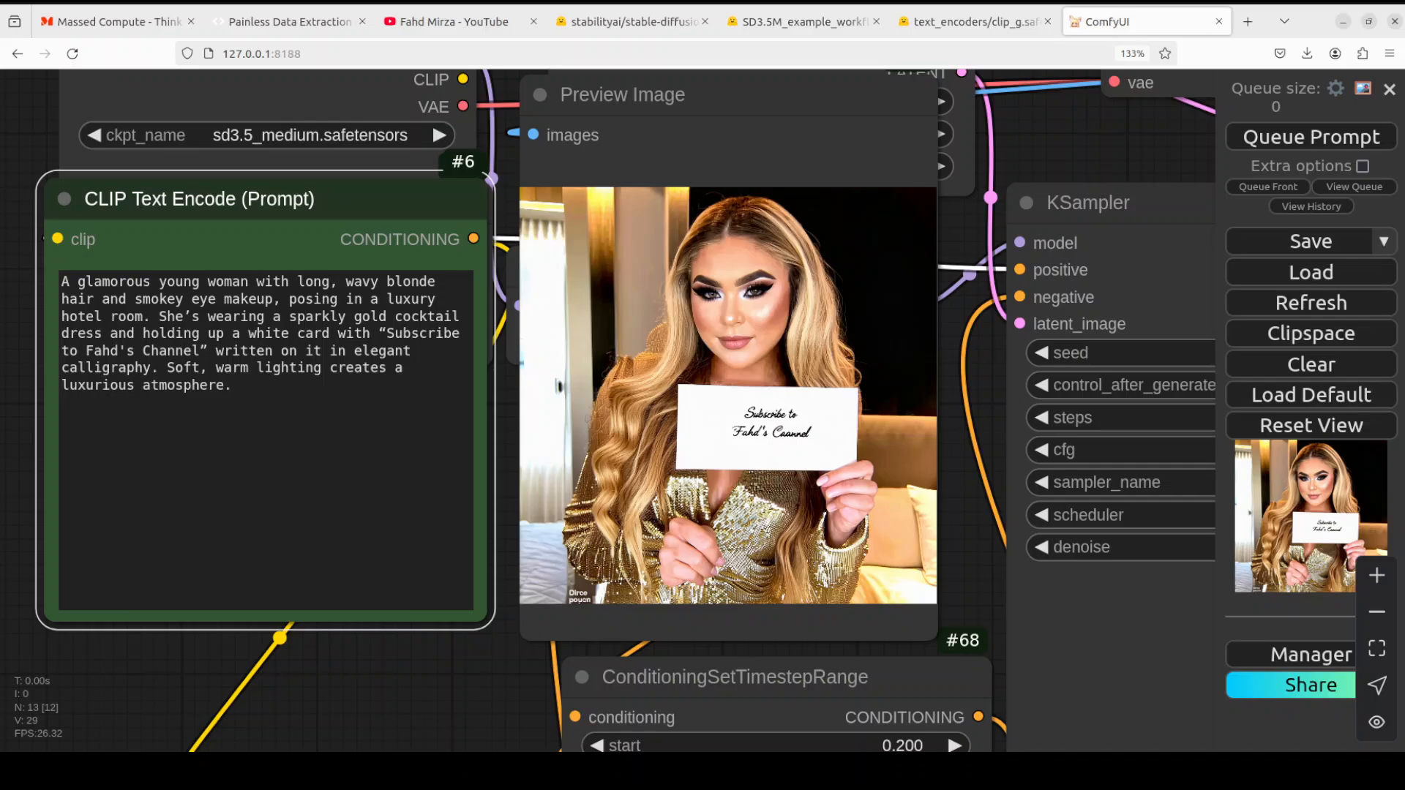
{"action": "scroll", "coordinate": [726, 395], "scroll_direction": "up", "scroll_amount": 2}
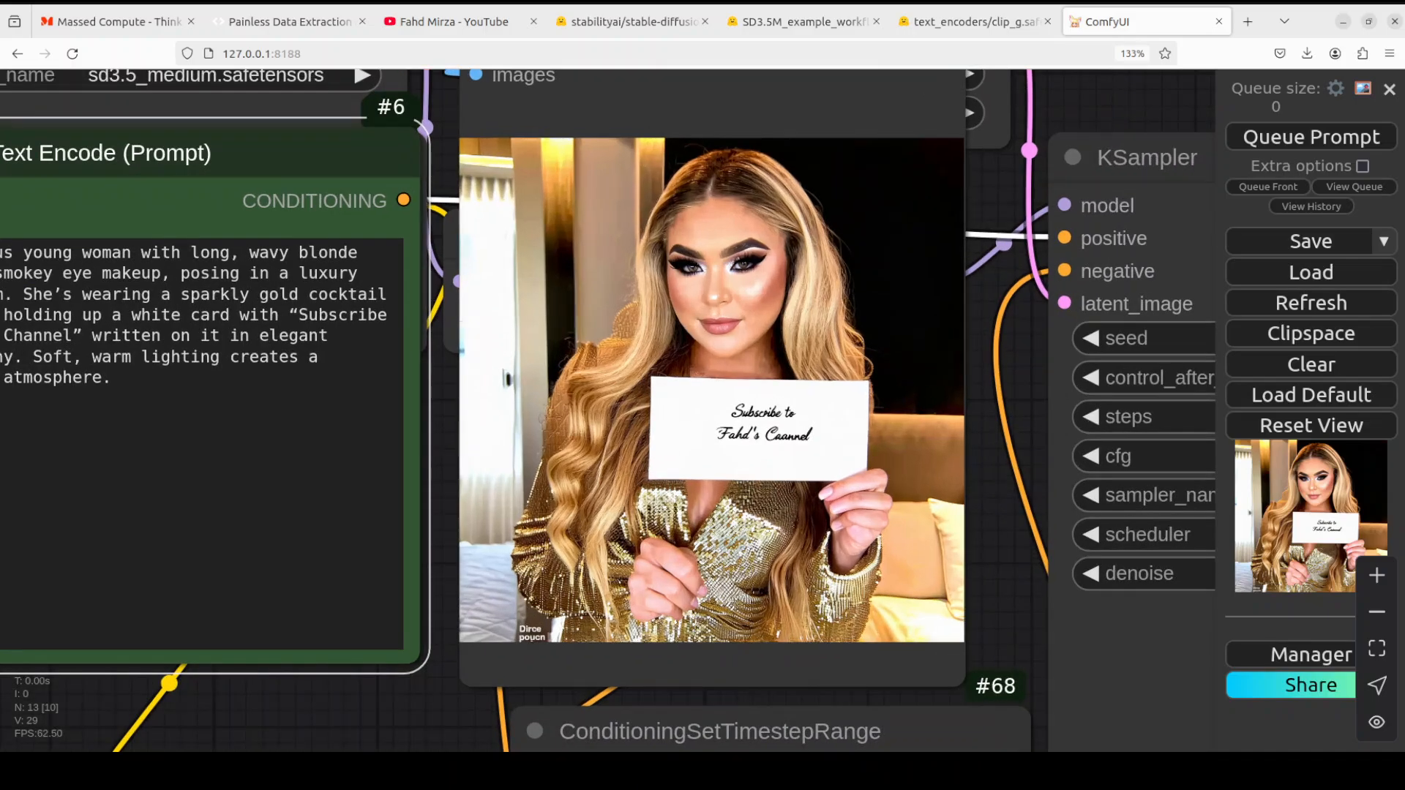
{"action": "scroll", "coordinate": [713, 384], "scroll_direction": "up", "scroll_amount": 2}
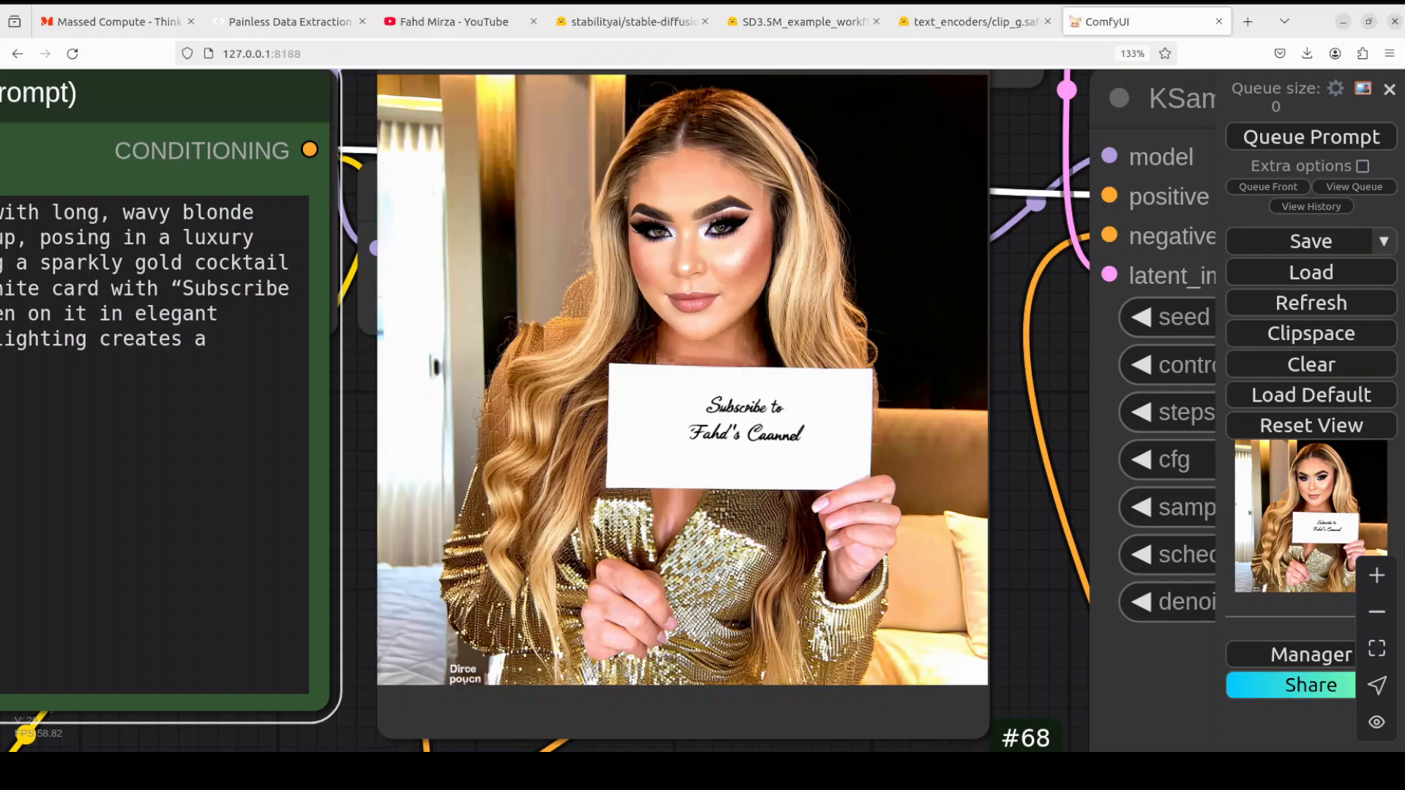
{"action": "scroll", "coordinate": [608, 411], "scroll_direction": "up", "scroll_amount": 1}
{"action": "scroll", "coordinate": [608, 411], "scroll_direction": "up", "scroll_amount": 1}
{"action": "scroll", "coordinate": [608, 410], "scroll_direction": "up", "scroll_amount": 1}
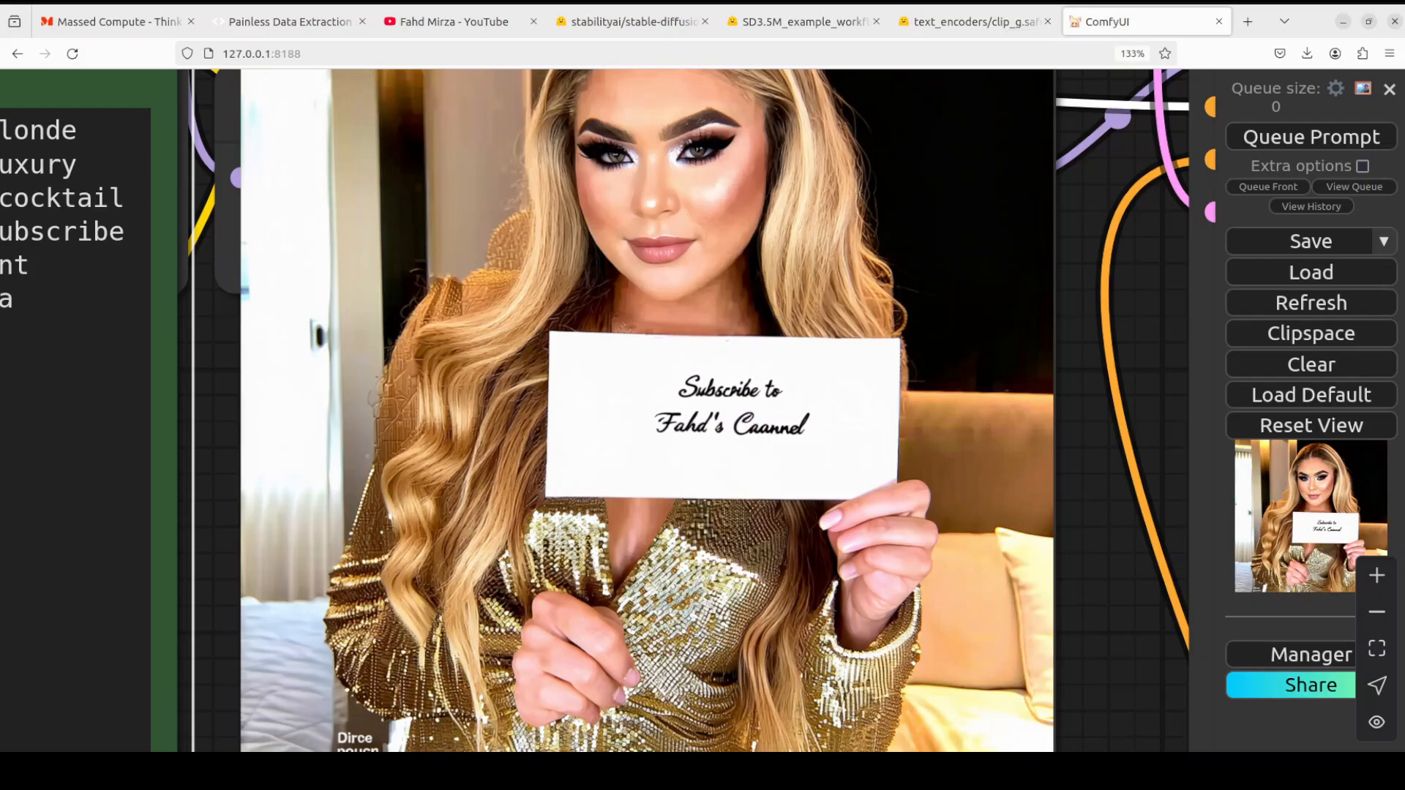
{"action": "scroll", "coordinate": [714, 406], "scroll_direction": "down", "scroll_amount": 2}
{"action": "scroll", "coordinate": [713, 406], "scroll_direction": "down", "scroll_amount": 1}
{"action": "scroll", "coordinate": [715, 406], "scroll_direction": "down", "scroll_amount": 1}
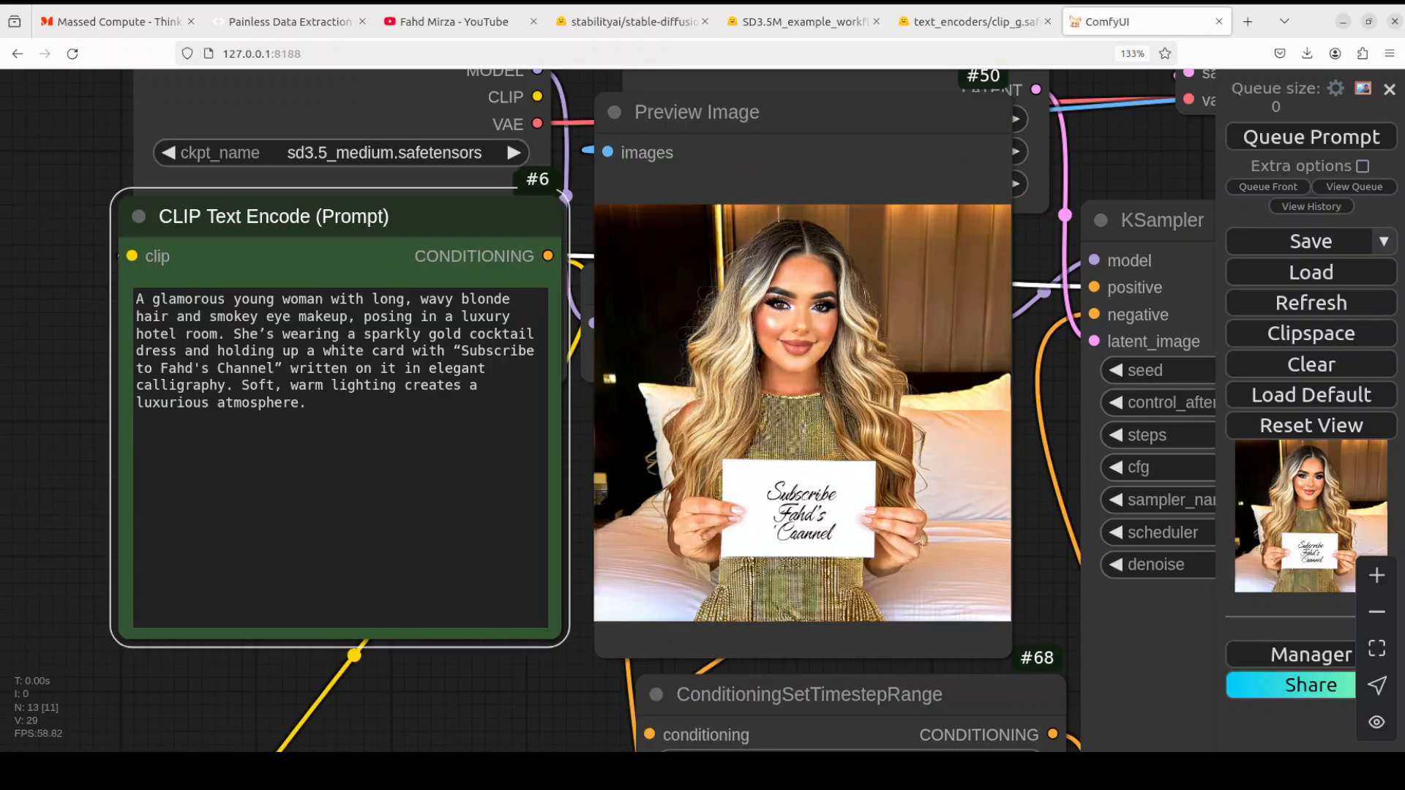
{"action": "scroll", "coordinate": [713, 406], "scroll_direction": "up", "scroll_amount": 1}
{"action": "scroll", "coordinate": [713, 406], "scroll_direction": "up", "scroll_amount": 2}
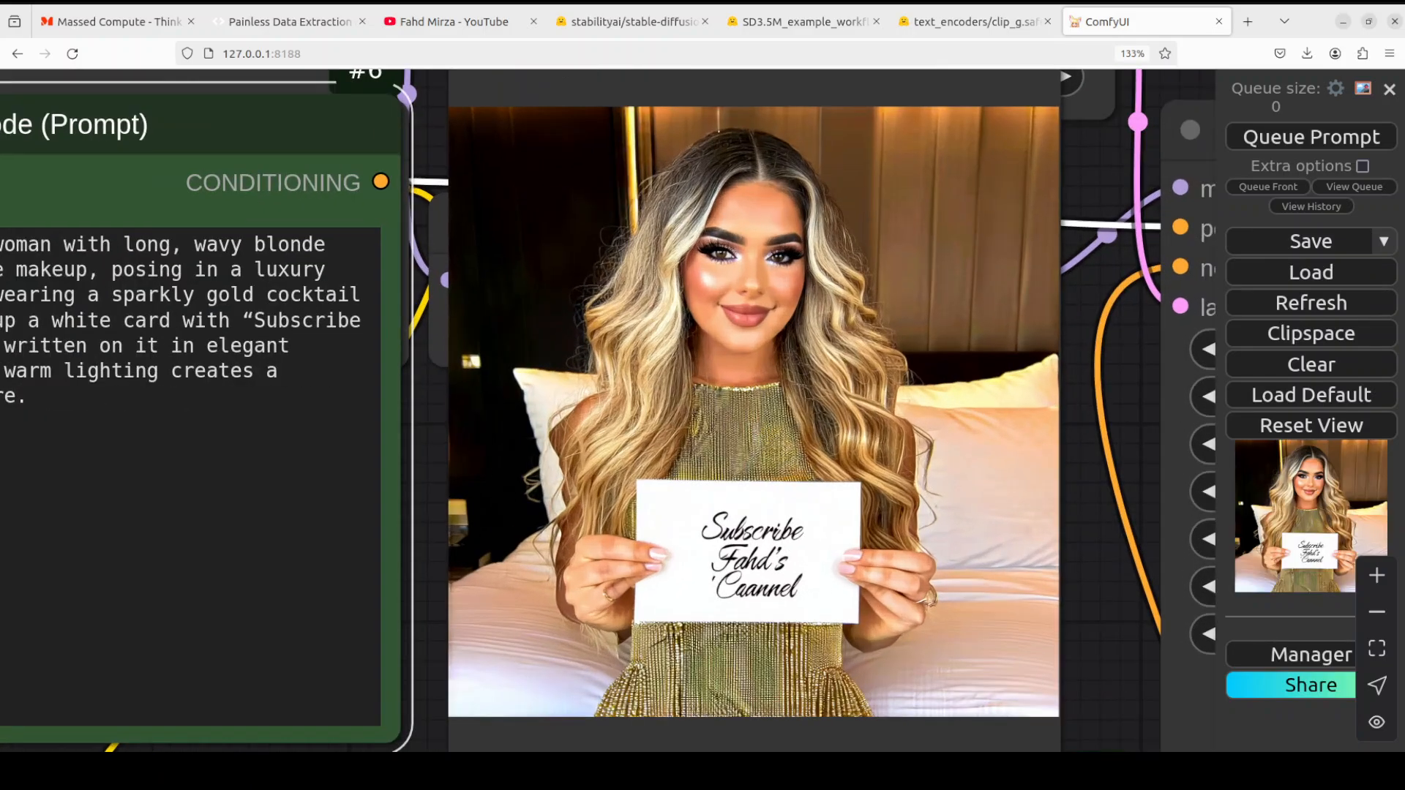
{"action": "scroll", "coordinate": [714, 406], "scroll_direction": "up", "scroll_amount": 1}
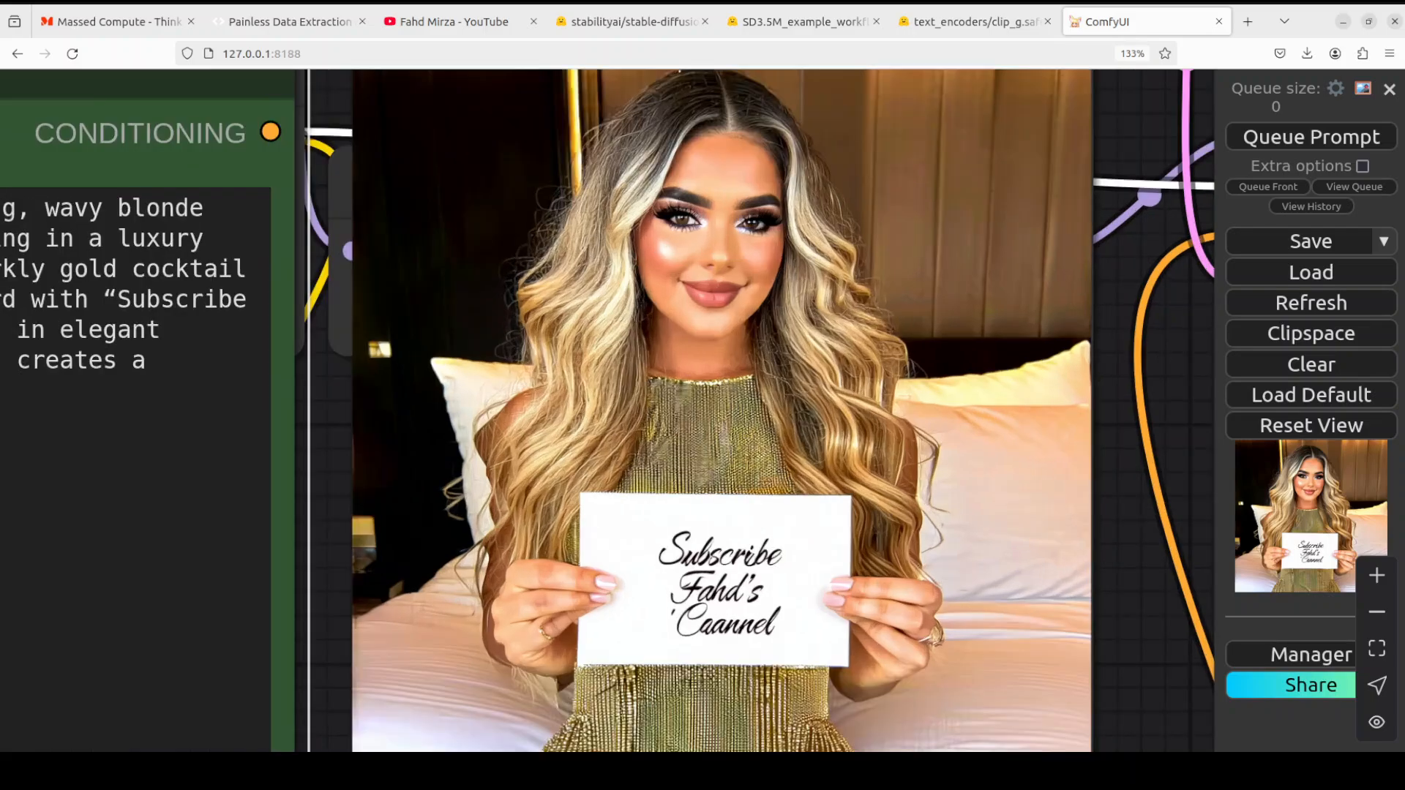